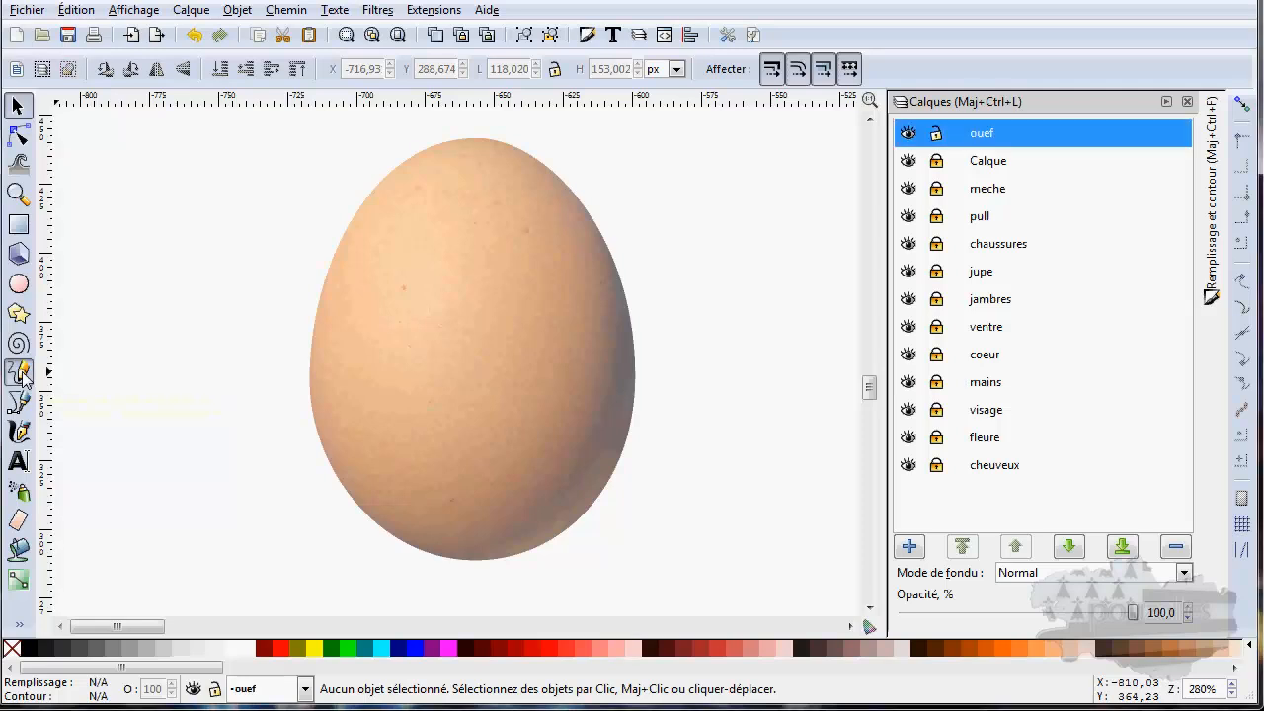
- Activate the freehand Pencil tool and collapse the Layers dialog to free drawing space on the empty canvas beside the egg
click(19, 372)
drag(182, 373, 729, 370)
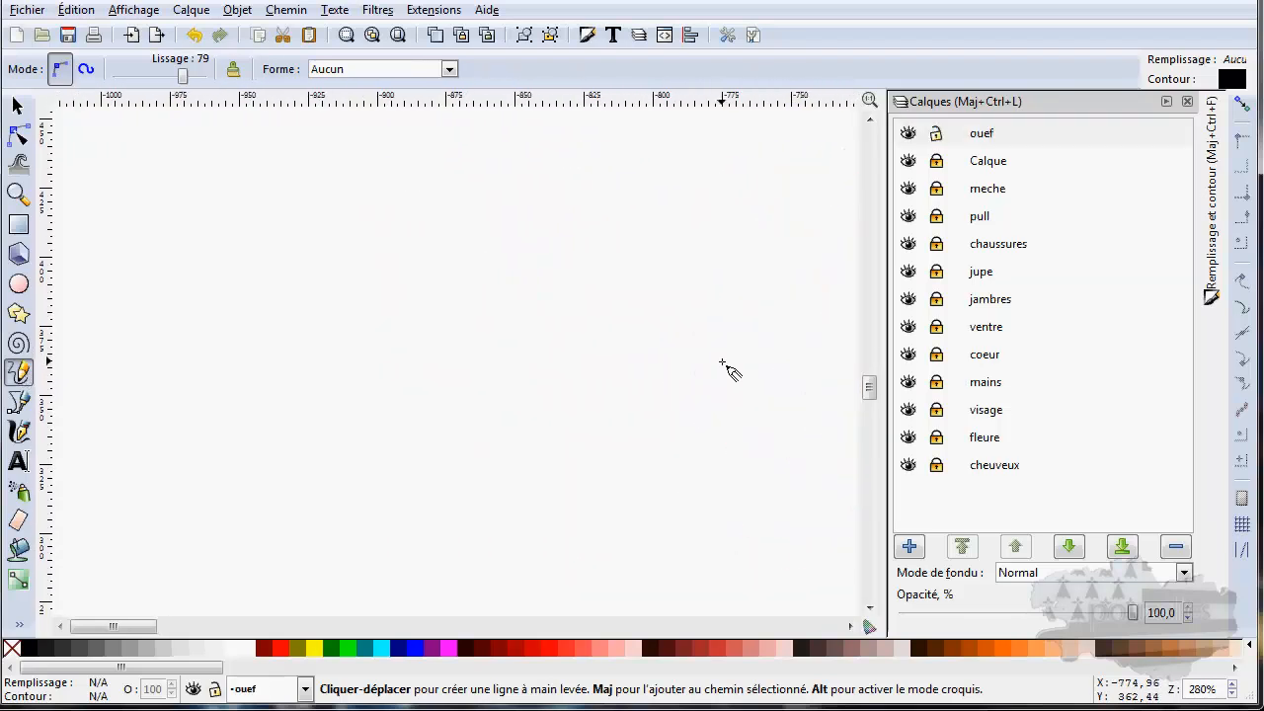
click(1166, 103)
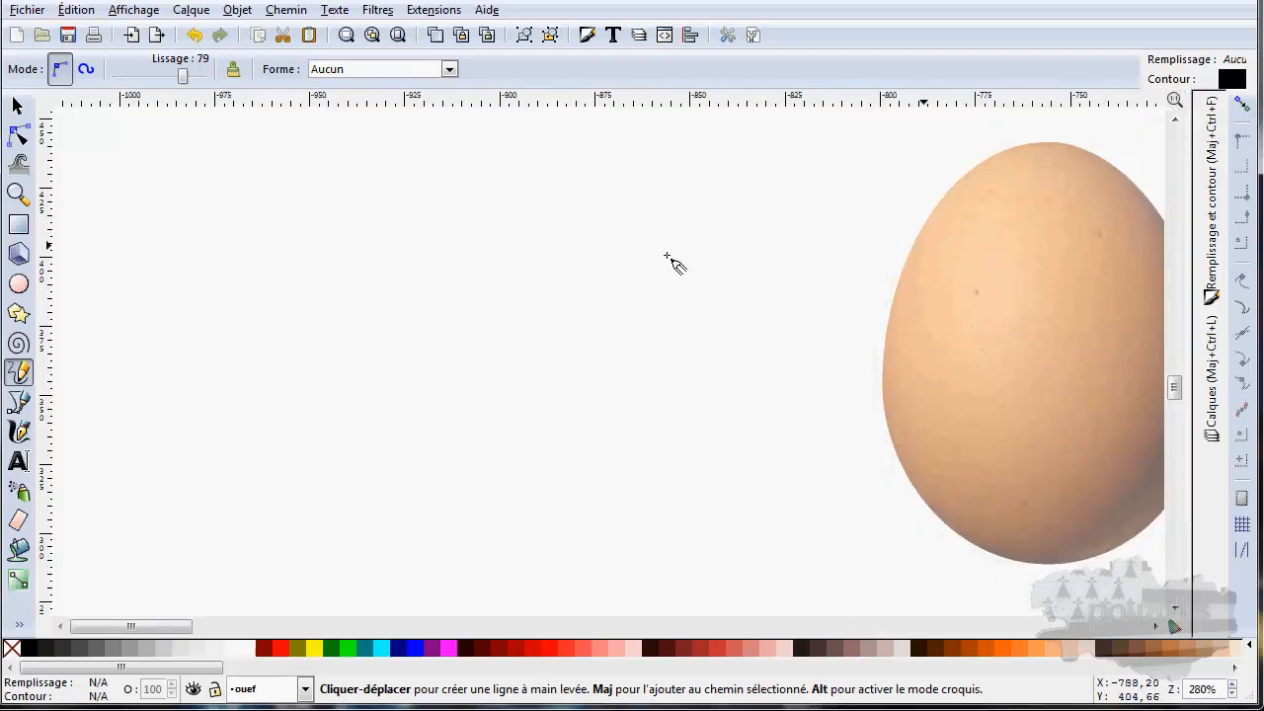
- Set the Pencil's smoothing to 1 and draw a long wavy line on the empty canvas left of the egg
click(188, 81)
drag(187, 81, 111, 89)
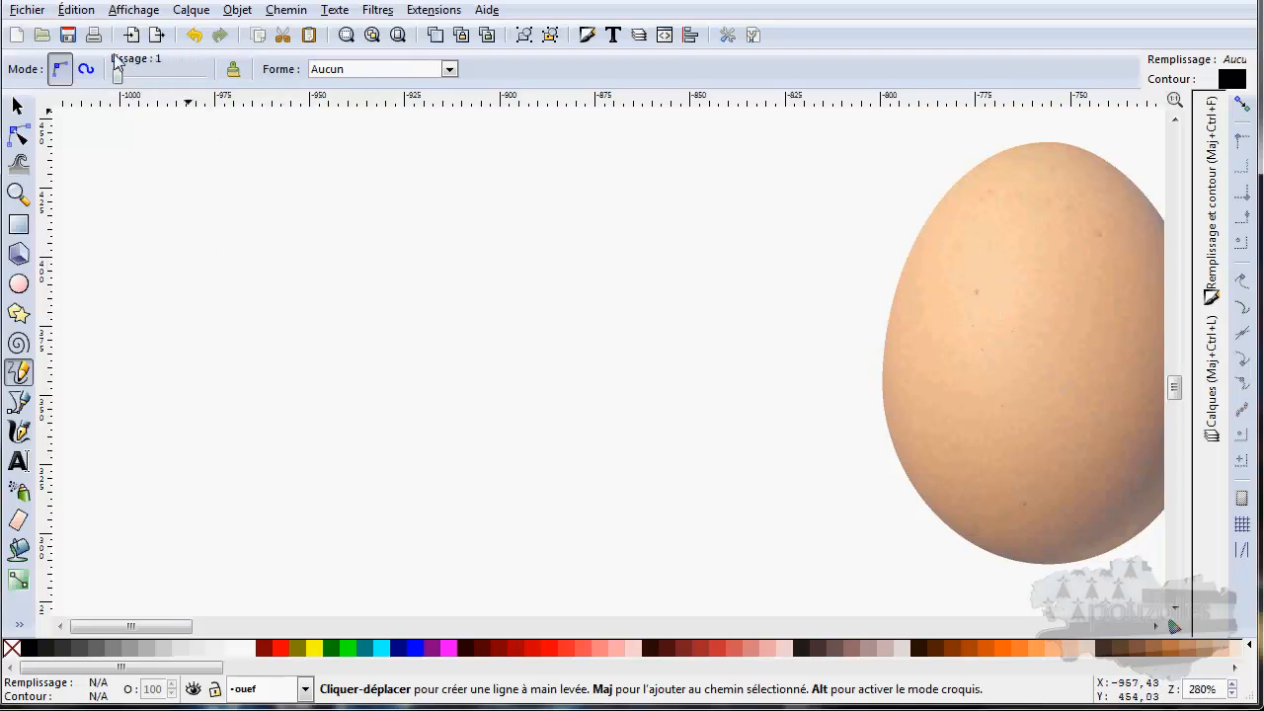
click(106, 334)
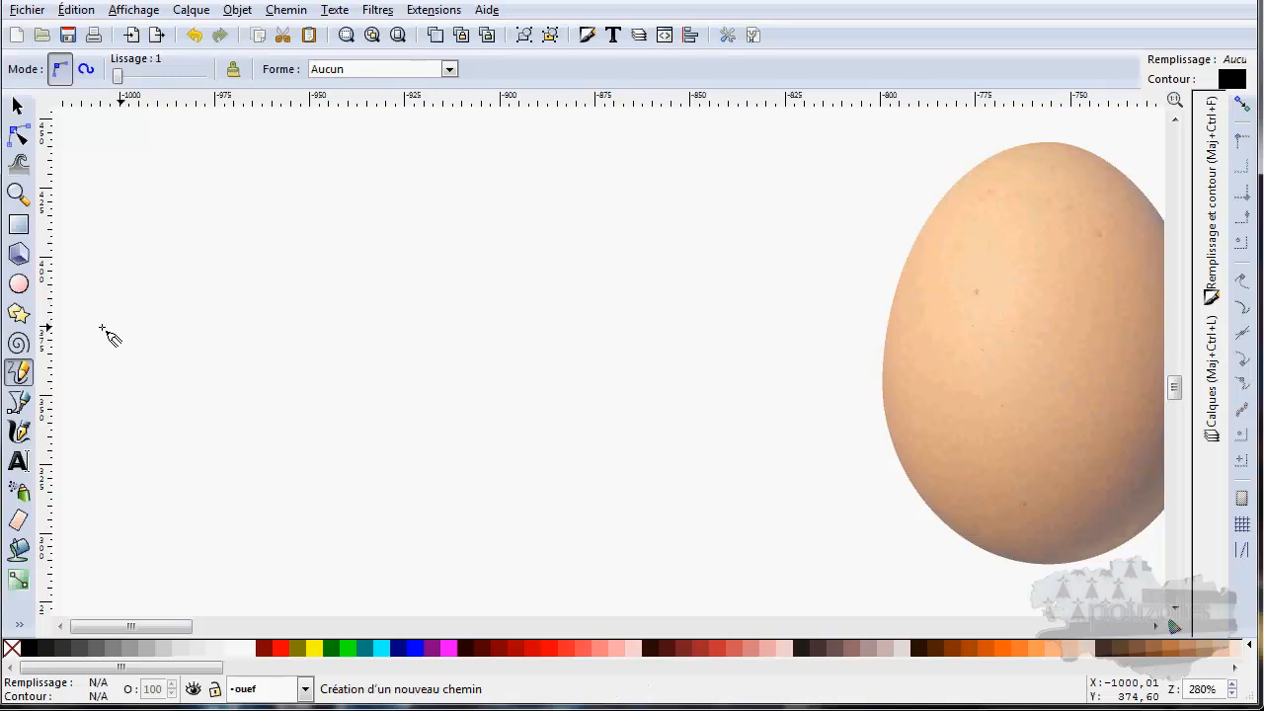
mouse_move(102, 328)
mouse_down()
mouse_move(191, 303)
mouse_move(346, 352)
mouse_move(453, 307)
mouse_move(566, 283)
mouse_move(647, 310)
mouse_move(745, 371)
mouse_up()
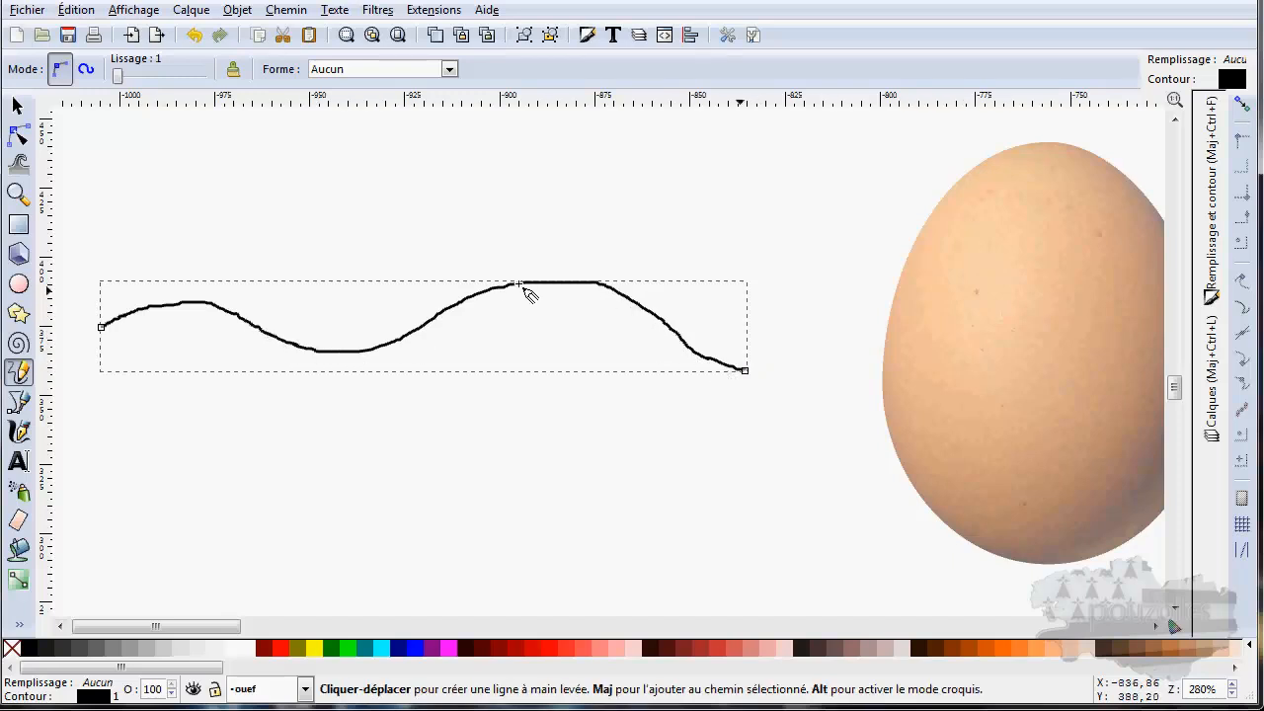
- Draw two more wavy lines above the first, one with smoothing 51 and one about 239 px wide with smoothing 74
drag(119, 78, 162, 79)
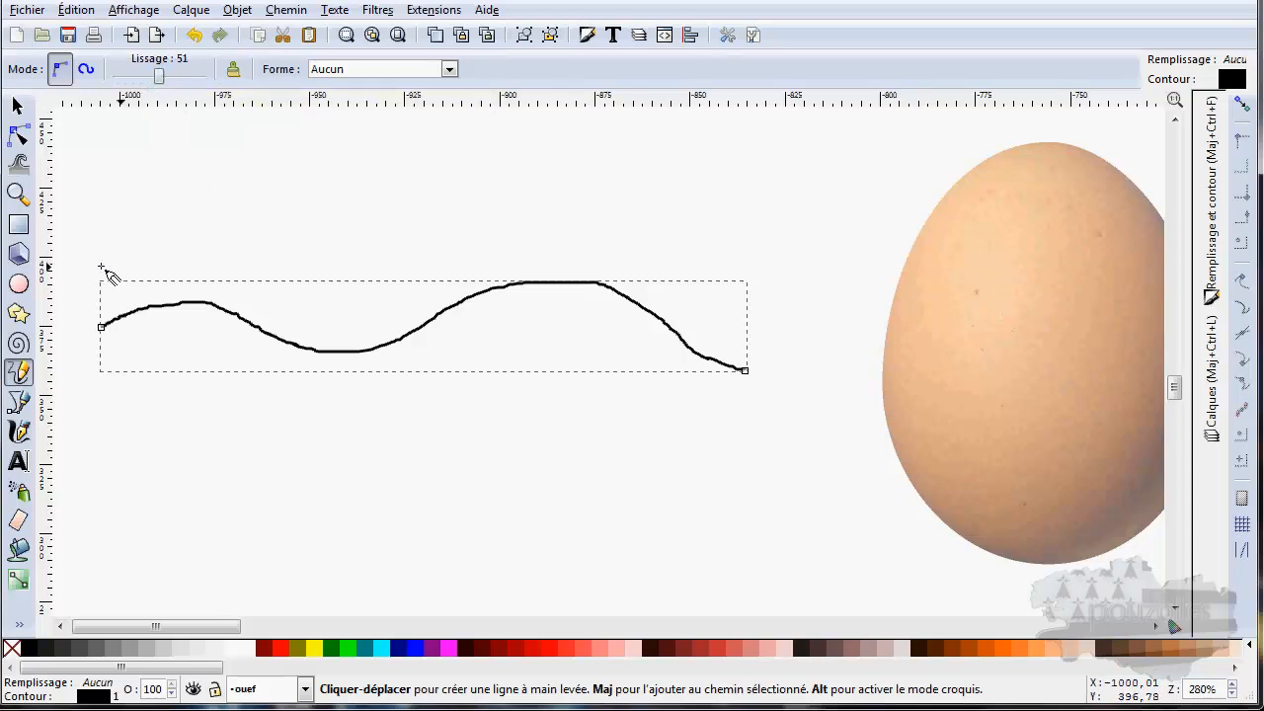
mouse_move(101, 265)
mouse_down()
mouse_move(210, 264)
mouse_move(270, 299)
mouse_move(358, 314)
mouse_move(518, 268)
mouse_move(748, 343)
mouse_up()
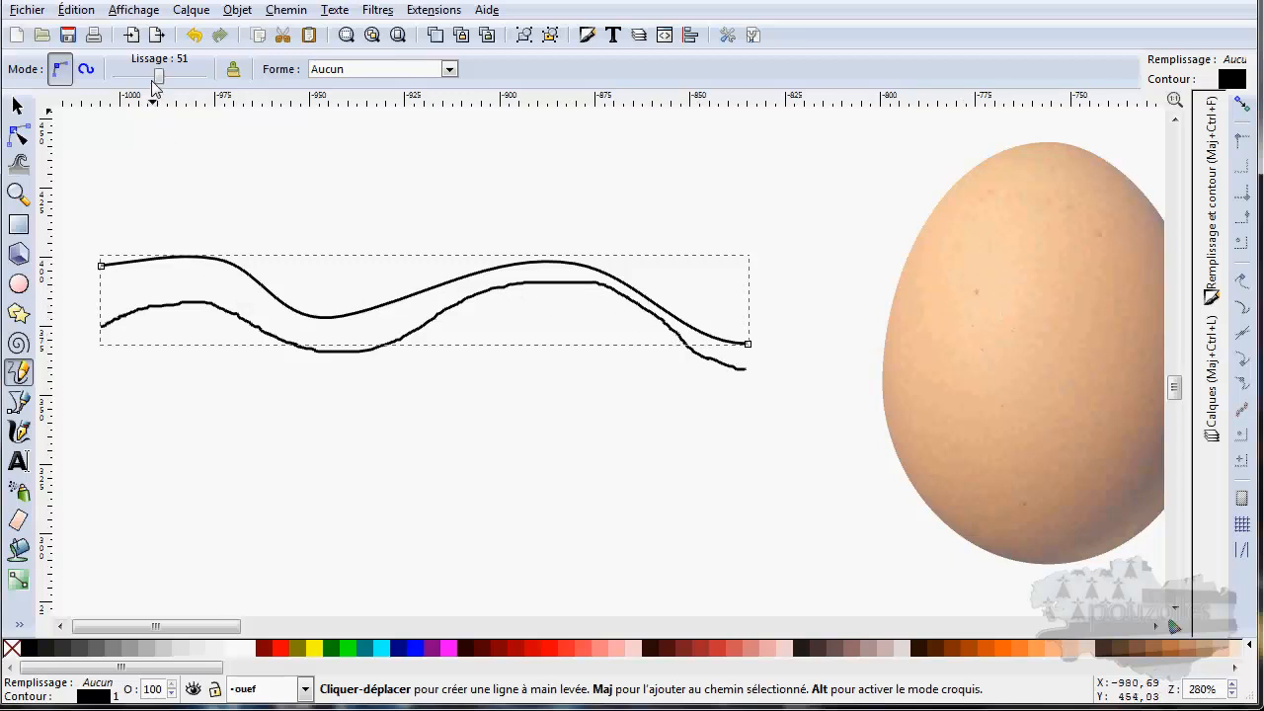
drag(157, 76, 186, 81)
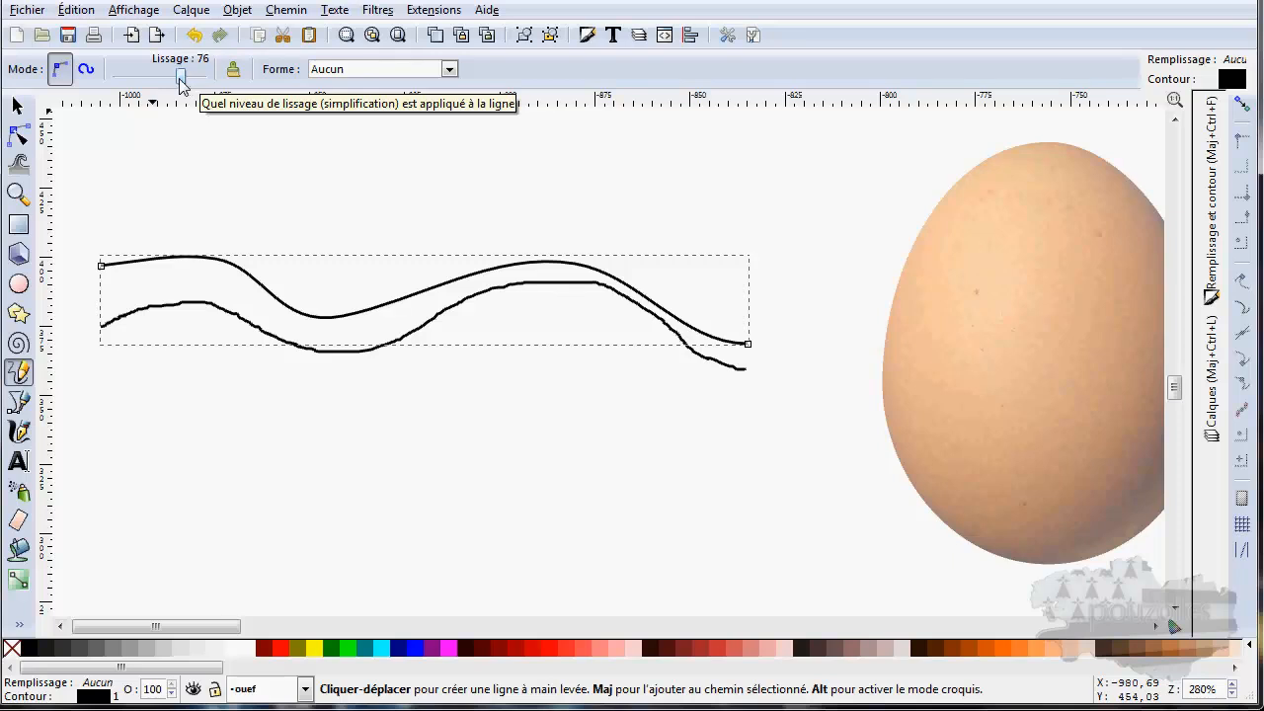
drag(180, 83, 180, 84)
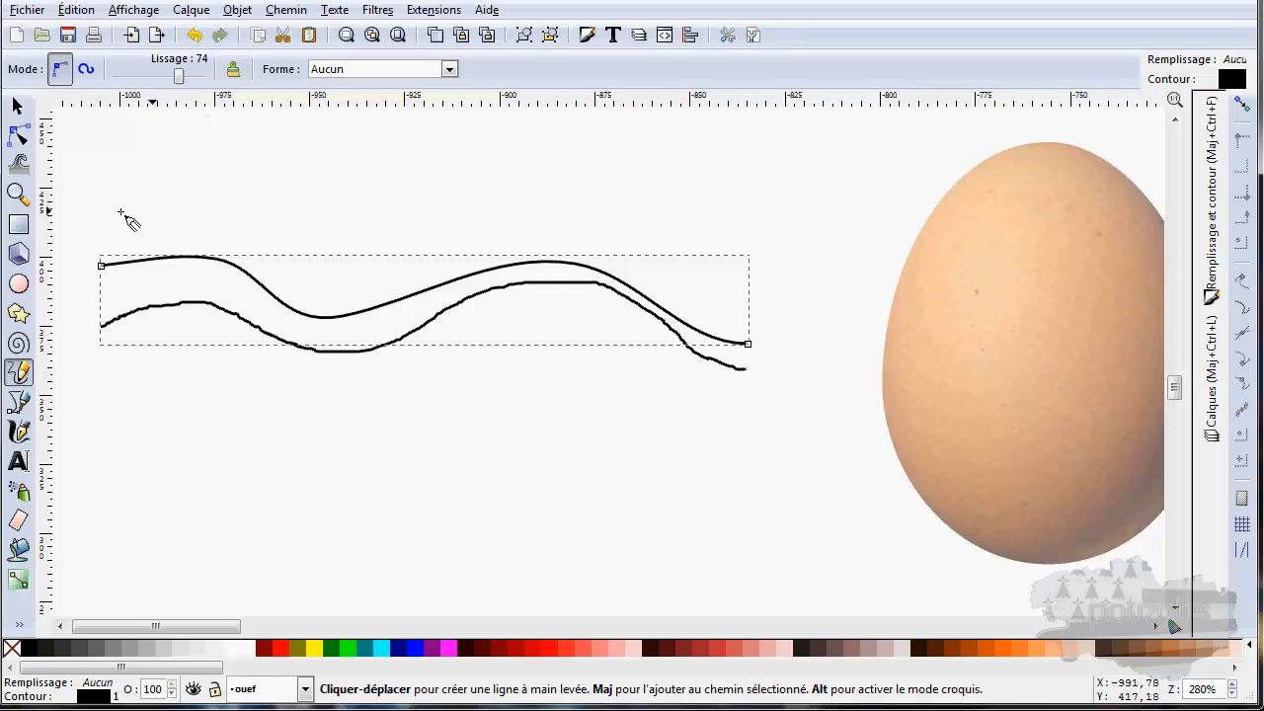
mouse_move(102, 211)
mouse_down()
mouse_move(209, 215)
mouse_move(279, 258)
mouse_move(351, 278)
mouse_move(407, 277)
mouse_move(544, 231)
mouse_move(637, 250)
mouse_move(758, 313)
mouse_up()
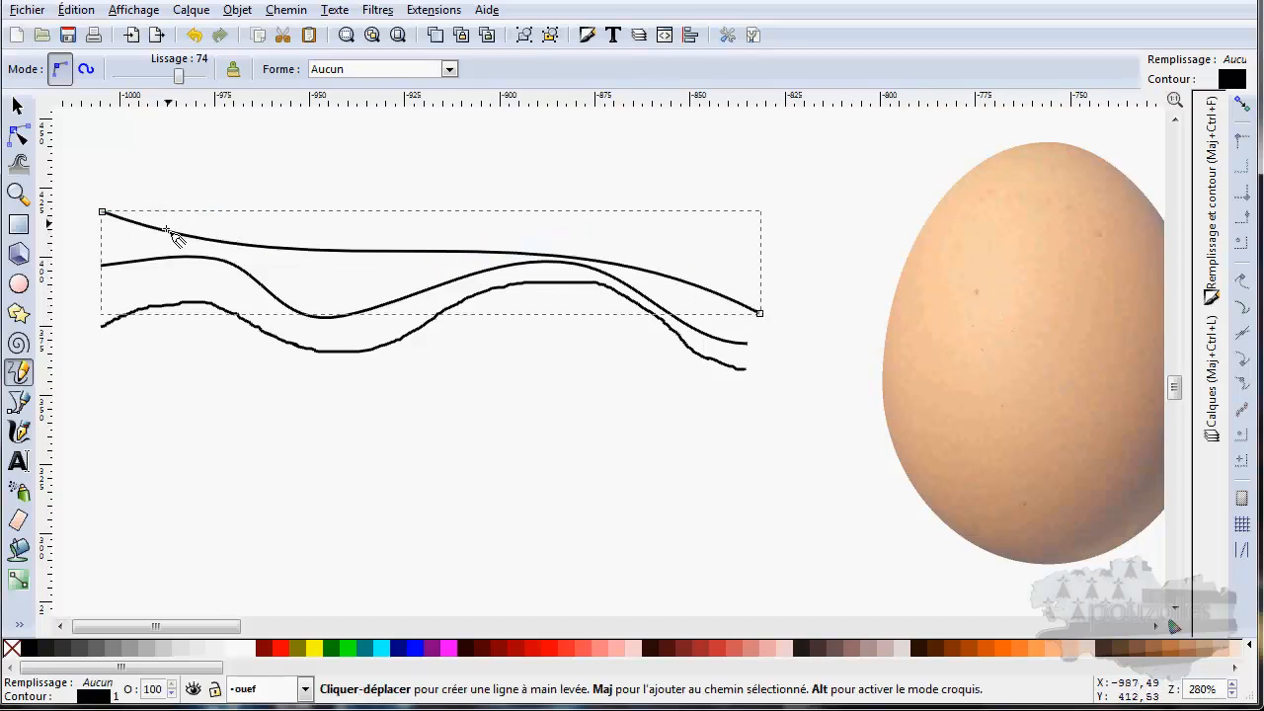
- Draw a line about 262 px wide above the others with smoothing 100, and a wavy one about 261 px wide below them with smoothing 48
drag(179, 75, 215, 77)
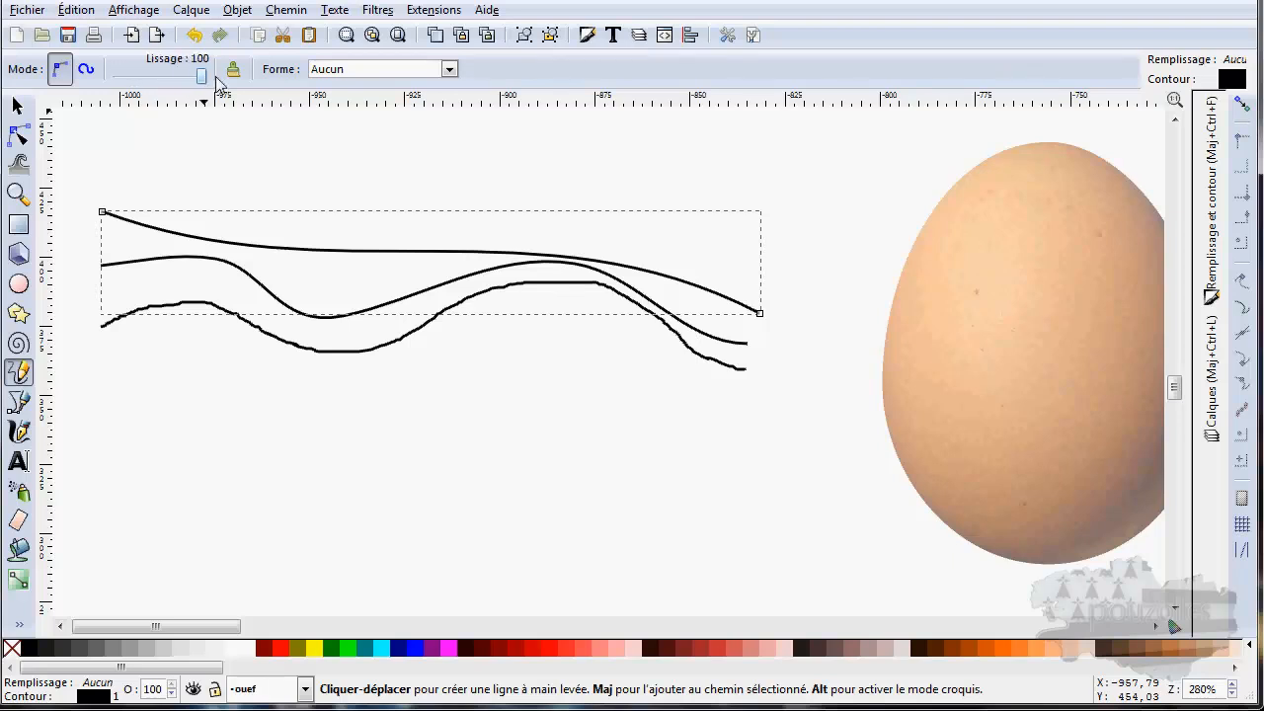
mouse_move(102, 134)
mouse_down()
mouse_move(305, 219)
mouse_move(442, 181)
mouse_move(537, 191)
mouse_move(584, 224)
mouse_move(825, 172)
mouse_up()
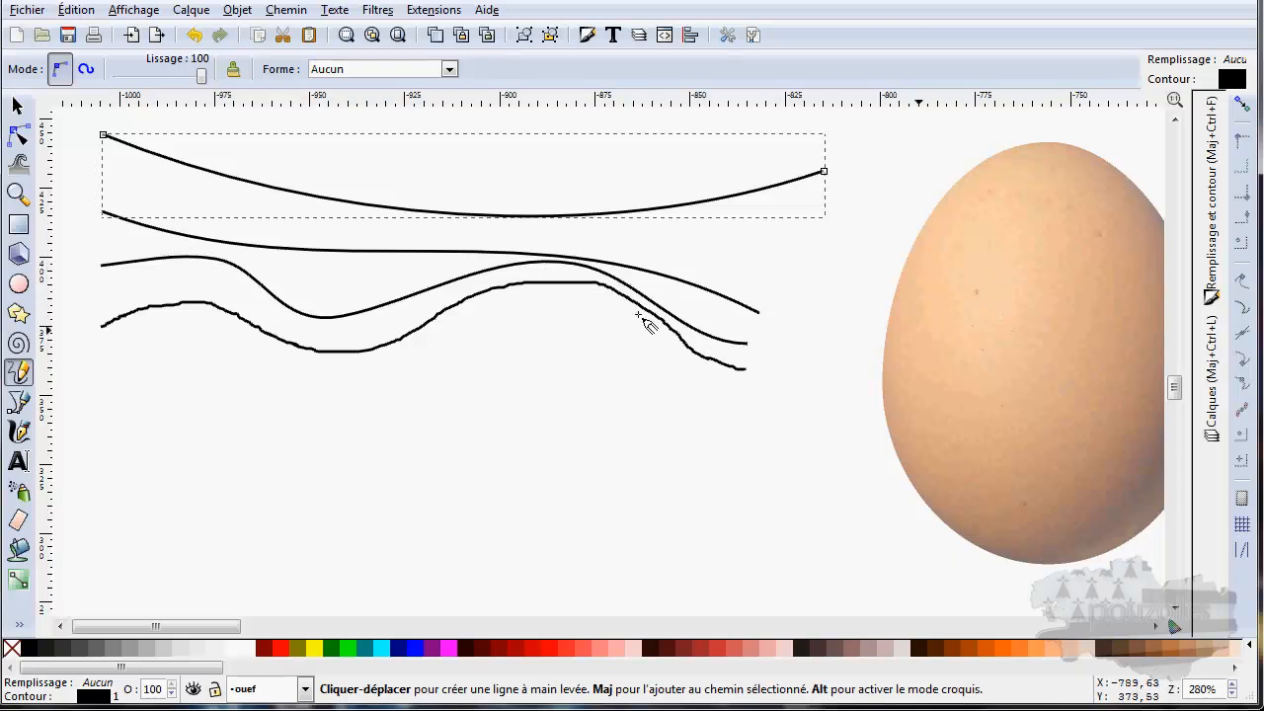
drag(202, 78, 159, 91)
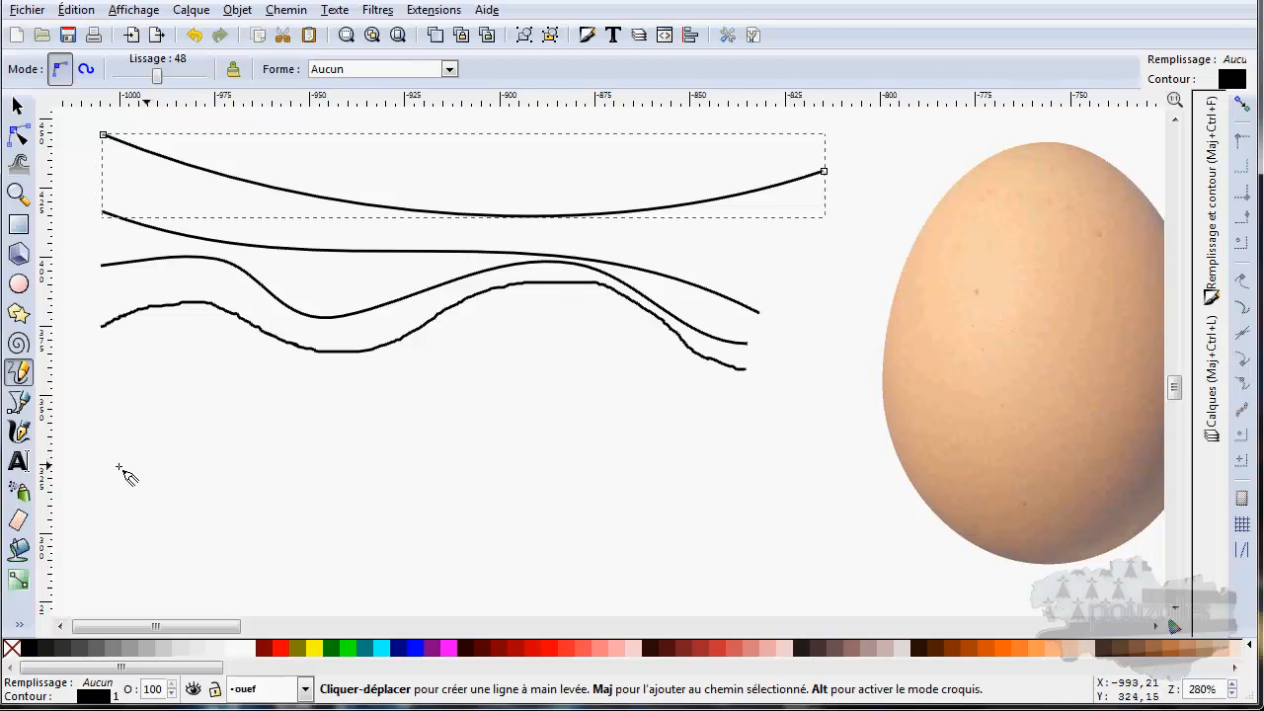
mouse_move(118, 466)
mouse_down()
mouse_move(202, 439)
mouse_move(272, 483)
mouse_move(350, 503)
mouse_move(415, 455)
mouse_move(494, 440)
mouse_move(580, 506)
mouse_move(767, 436)
mouse_move(837, 486)
mouse_up()
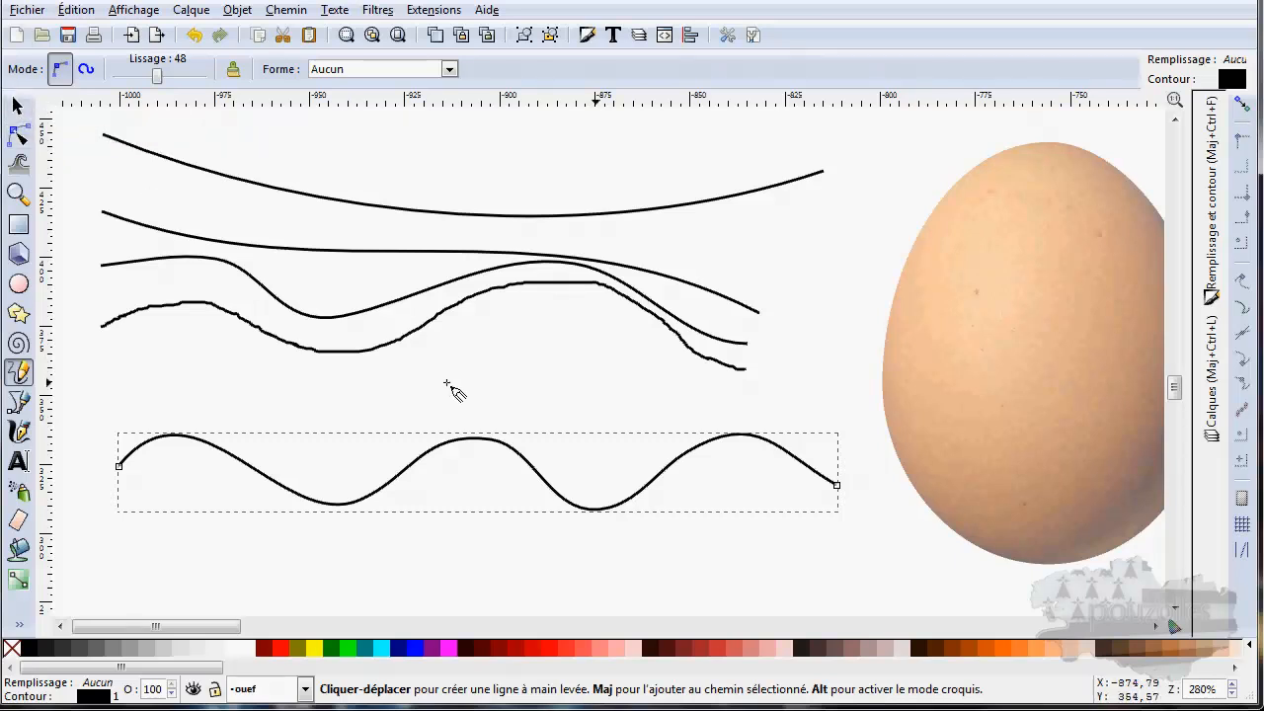
- Delete all five freehand lines drawn left of the egg
click(16, 106)
key(Delete)
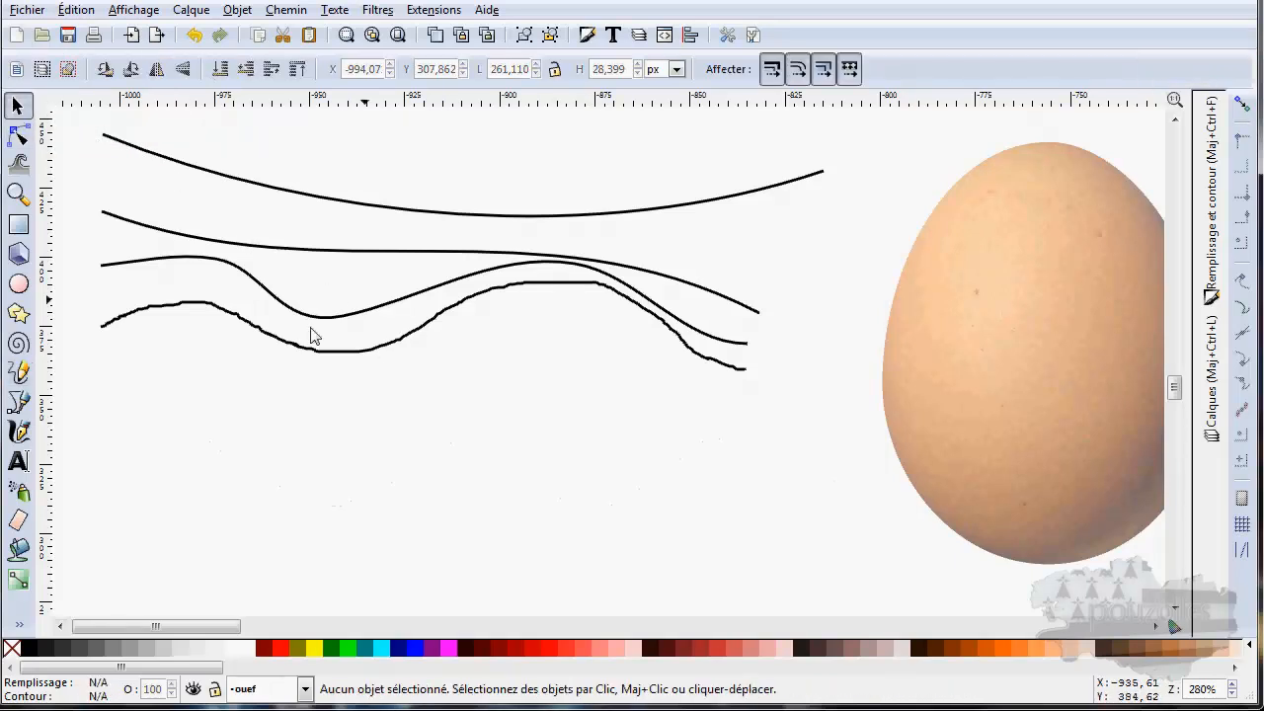
click(345, 343)
key(Delete)
click(351, 314)
key(Delete)
click(370, 250)
key(Delete)
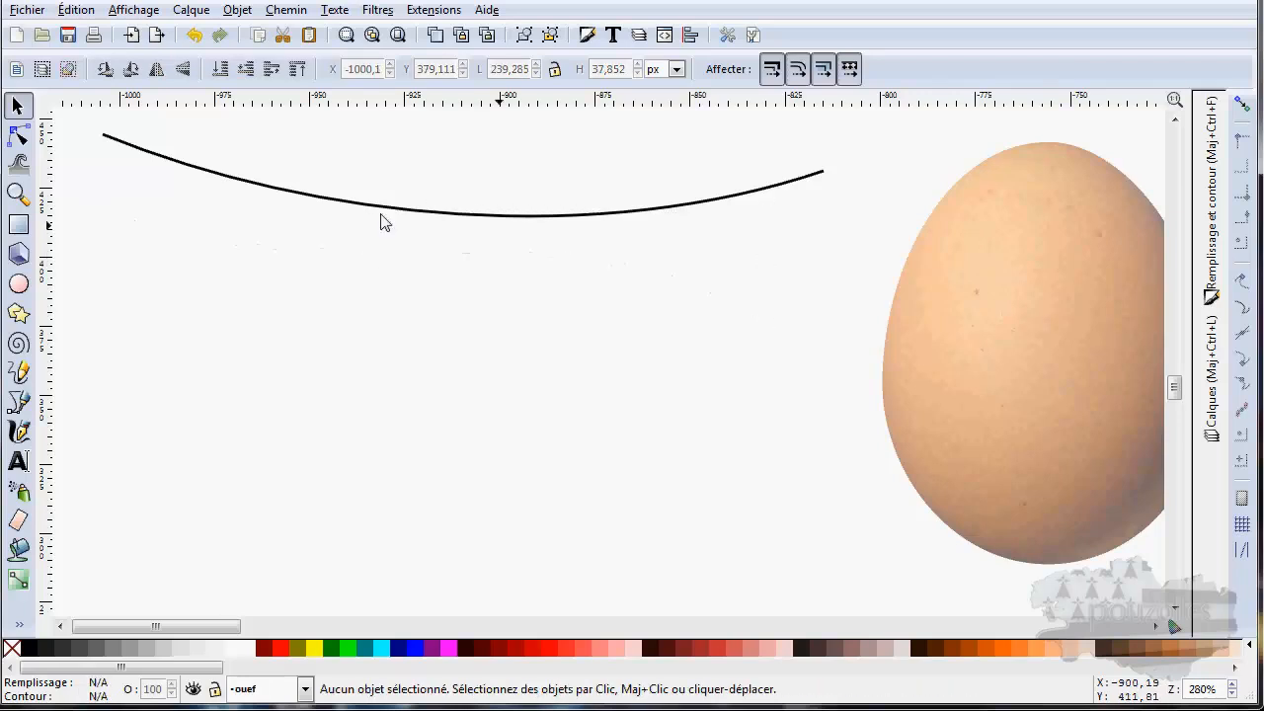
click(385, 205)
key(Delete)
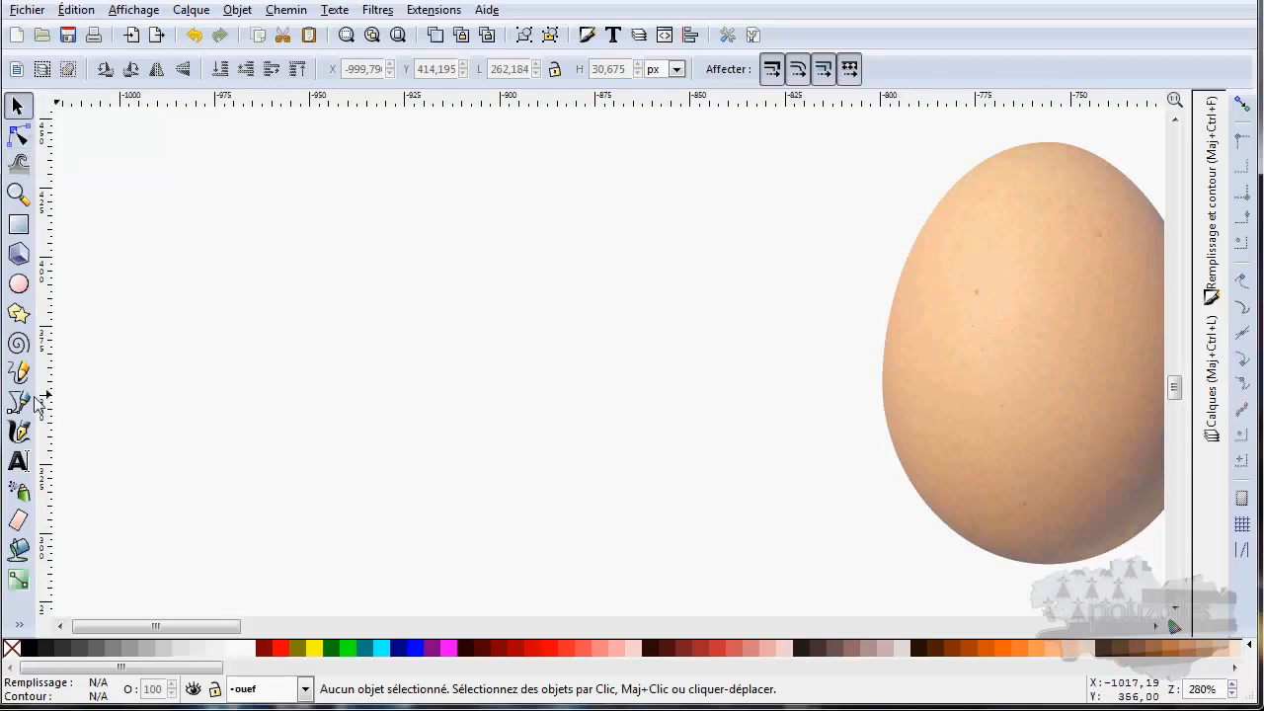
- Draw a trial wavy Pencil line about 219 px wide left of the egg, and delete it
click(20, 372)
mouse_move(122, 311)
mouse_down()
mouse_move(163, 332)
mouse_move(327, 347)
mouse_move(491, 300)
mouse_move(724, 335)
mouse_up()
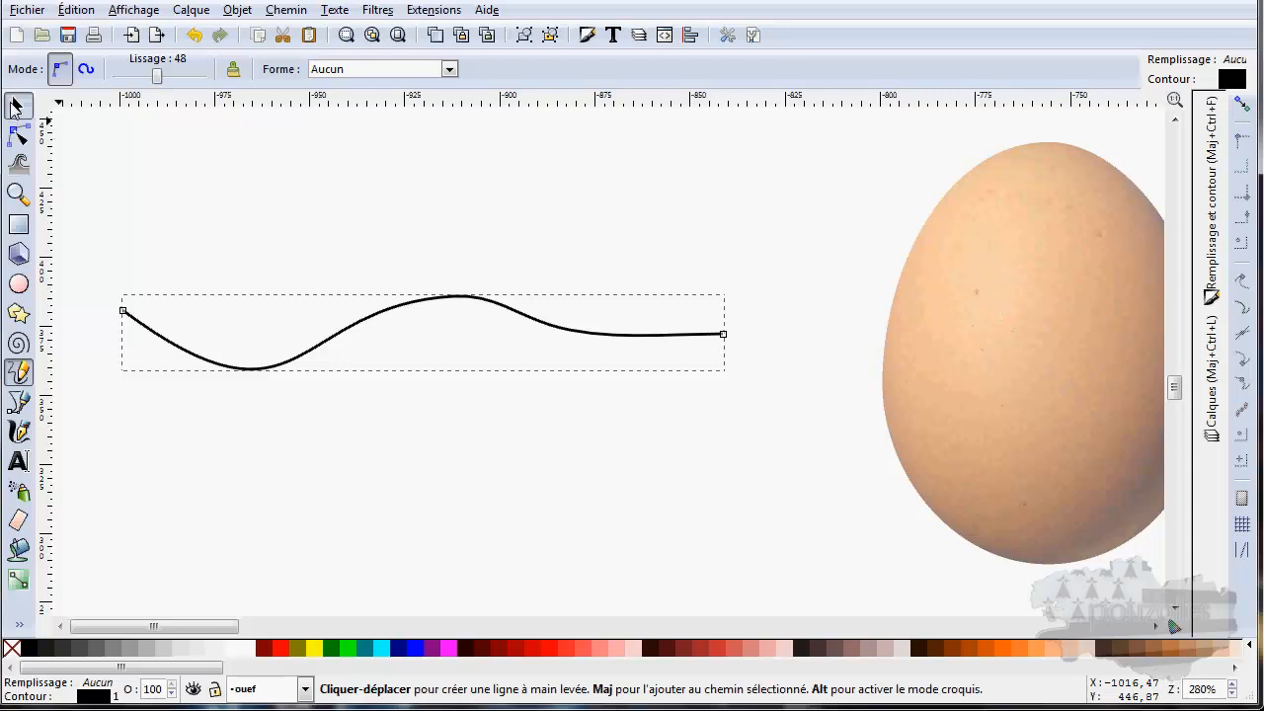
click(17, 105)
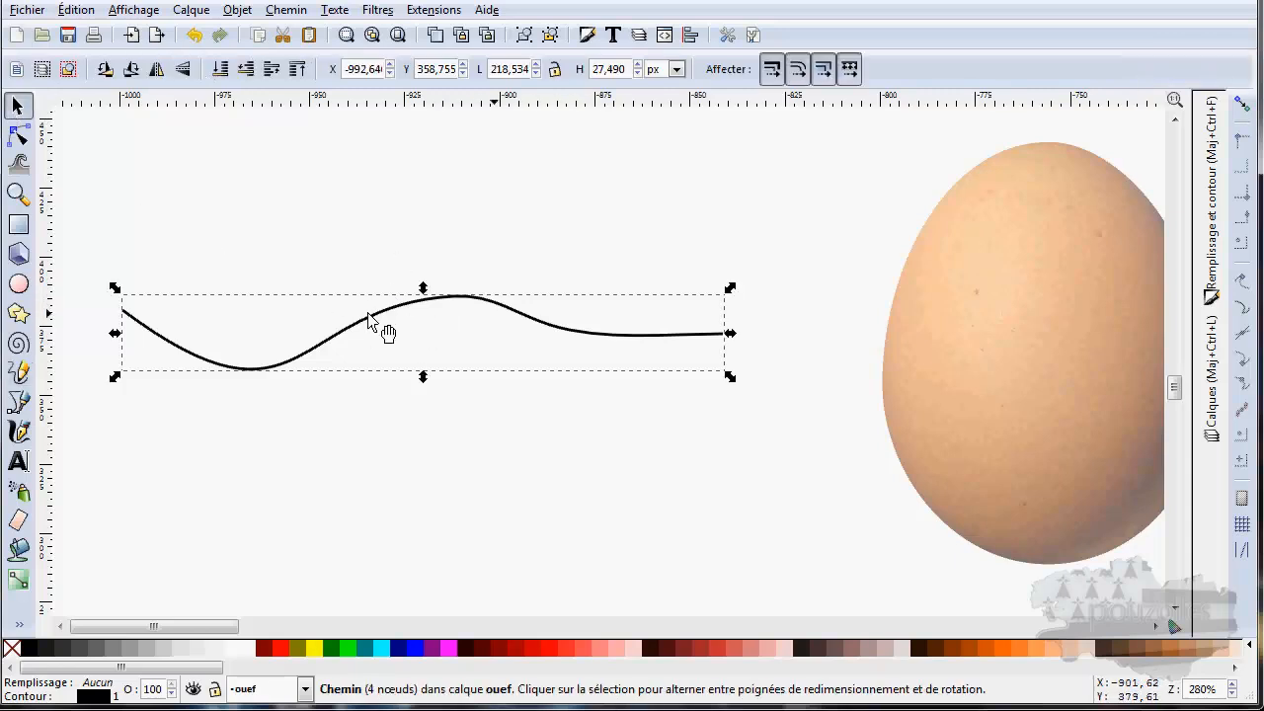
key(Delete)
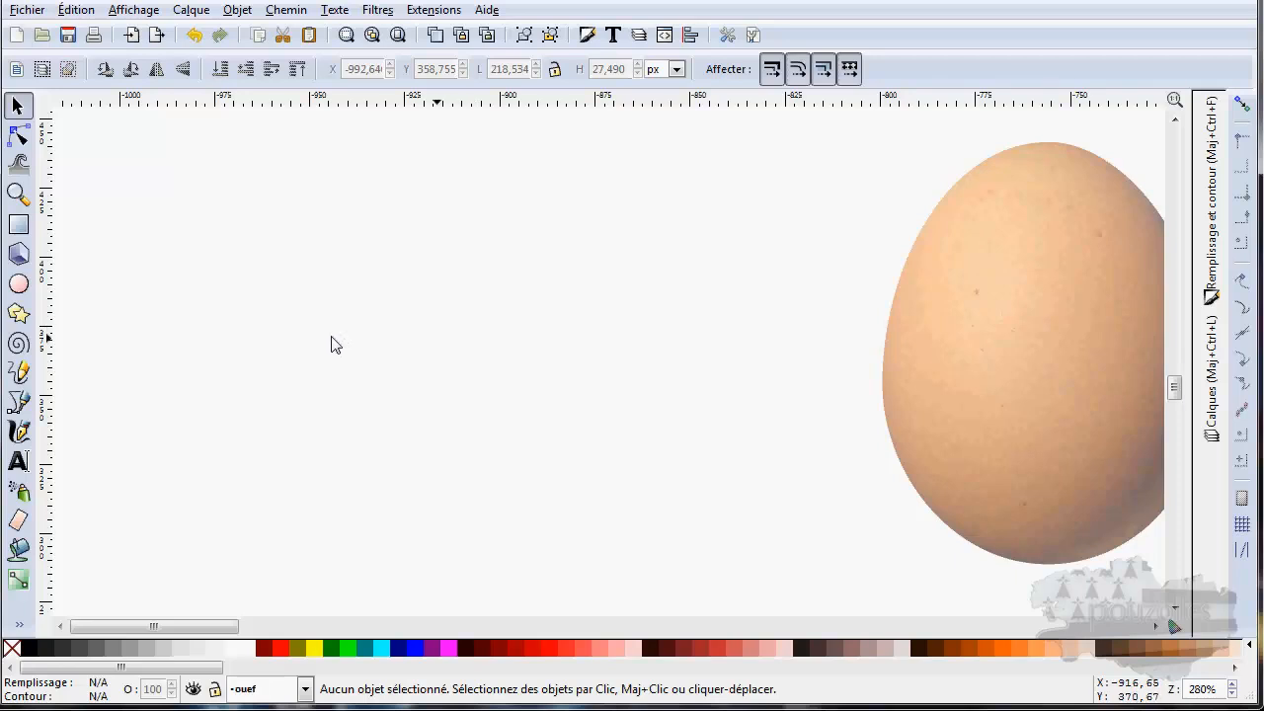
- In the Pencil's Spiro mode, draw a wavy line with smoothing 48 and a second one about 276 px wide below it with smoothing 17
click(19, 372)
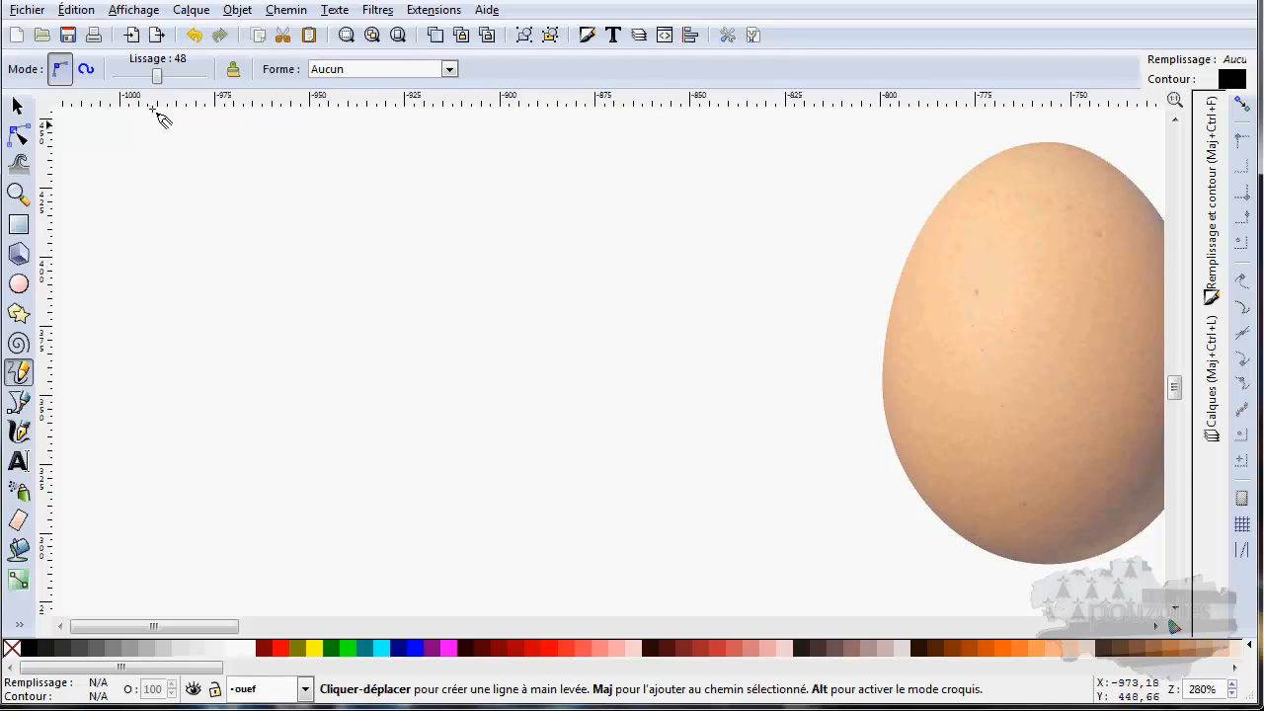
click(85, 71)
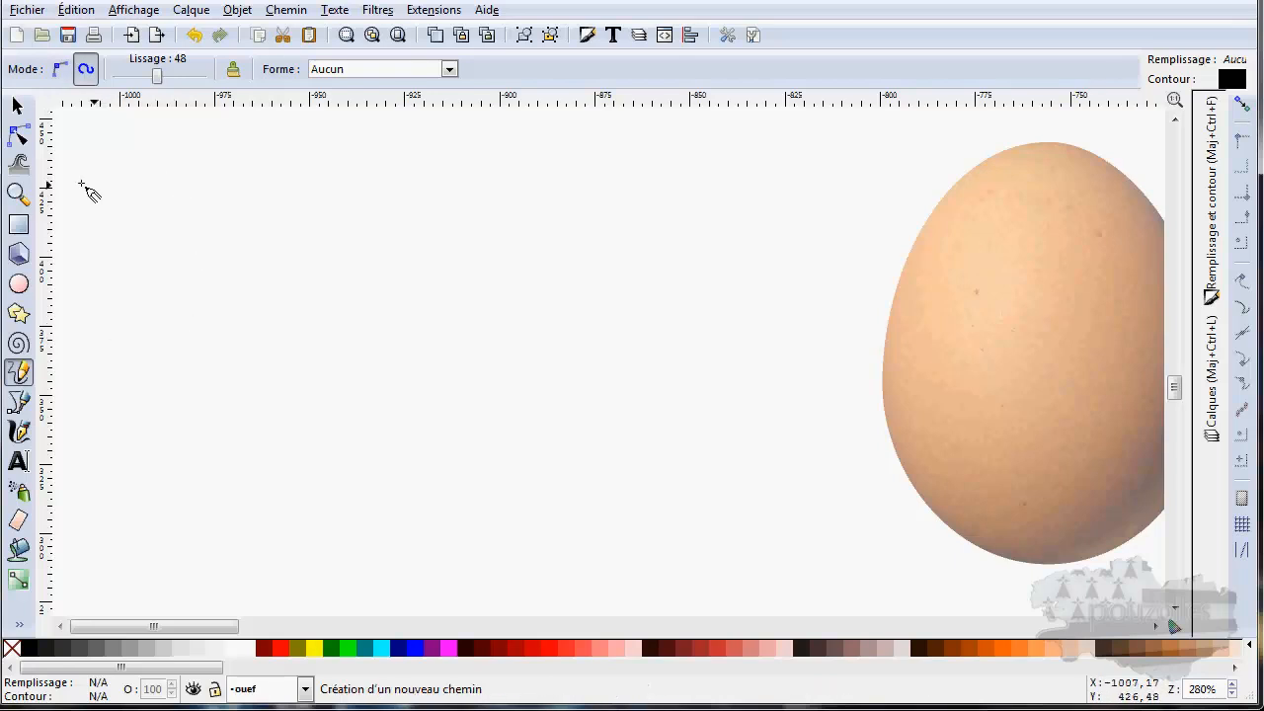
mouse_move(82, 184)
mouse_down()
mouse_move(136, 187)
mouse_move(301, 271)
mouse_move(523, 194)
mouse_move(777, 253)
mouse_move(886, 180)
mouse_up()
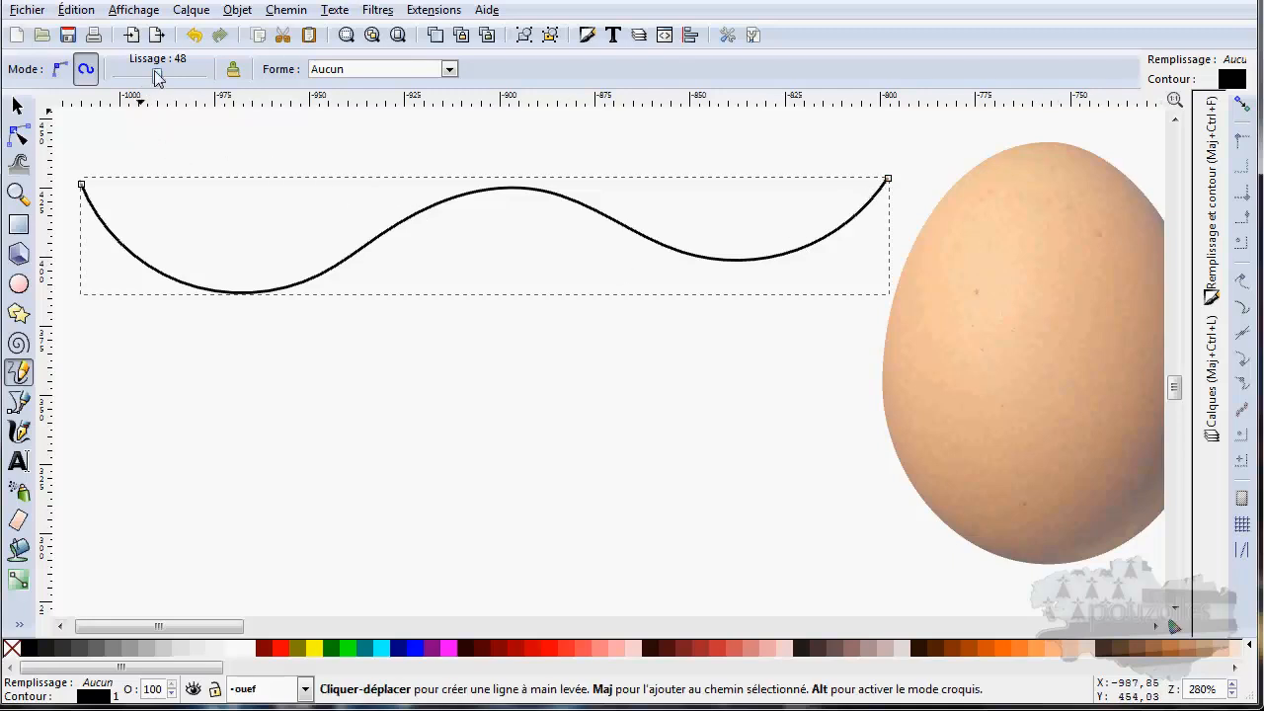
drag(154, 77, 130, 79)
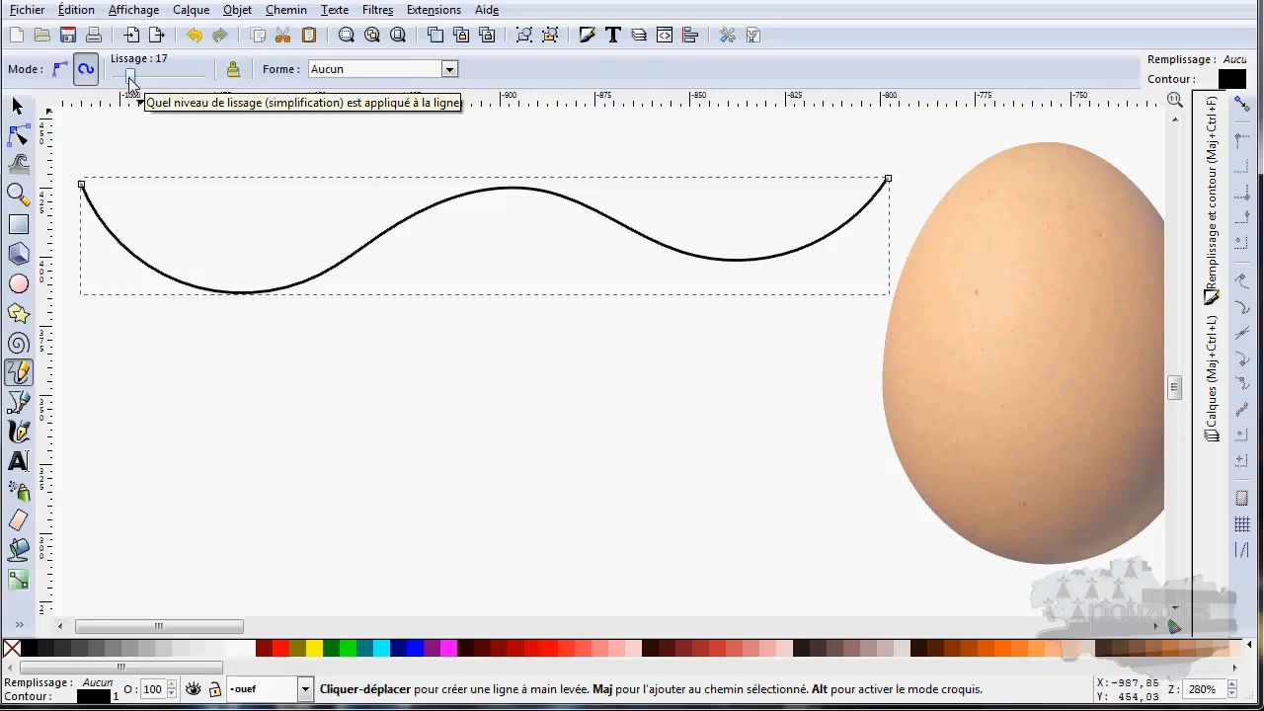
mouse_move(86, 351)
mouse_down()
mouse_move(252, 418)
mouse_move(524, 334)
mouse_move(609, 379)
mouse_move(772, 396)
mouse_move(844, 351)
mouse_up()
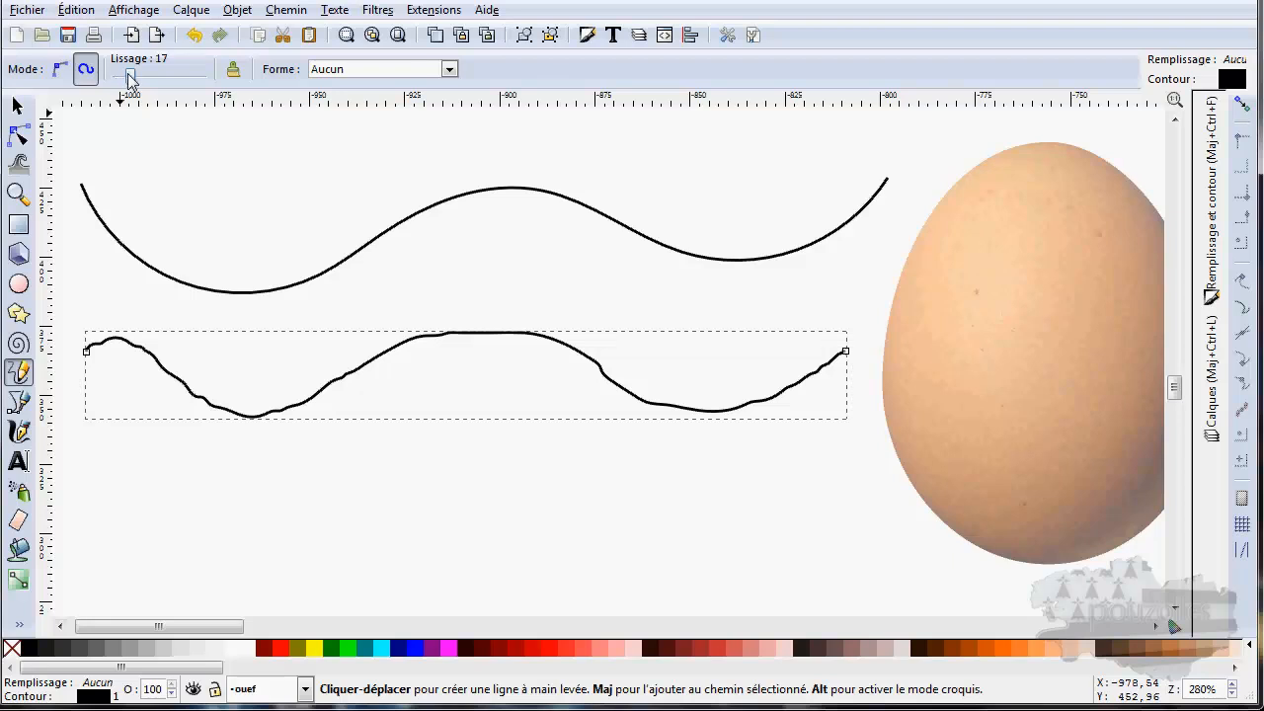
- Set smoothing to 48 and draw a wavy line about 283 px wide in regular Bézier mode above the two Spiro lines
drag(130, 79, 157, 83)
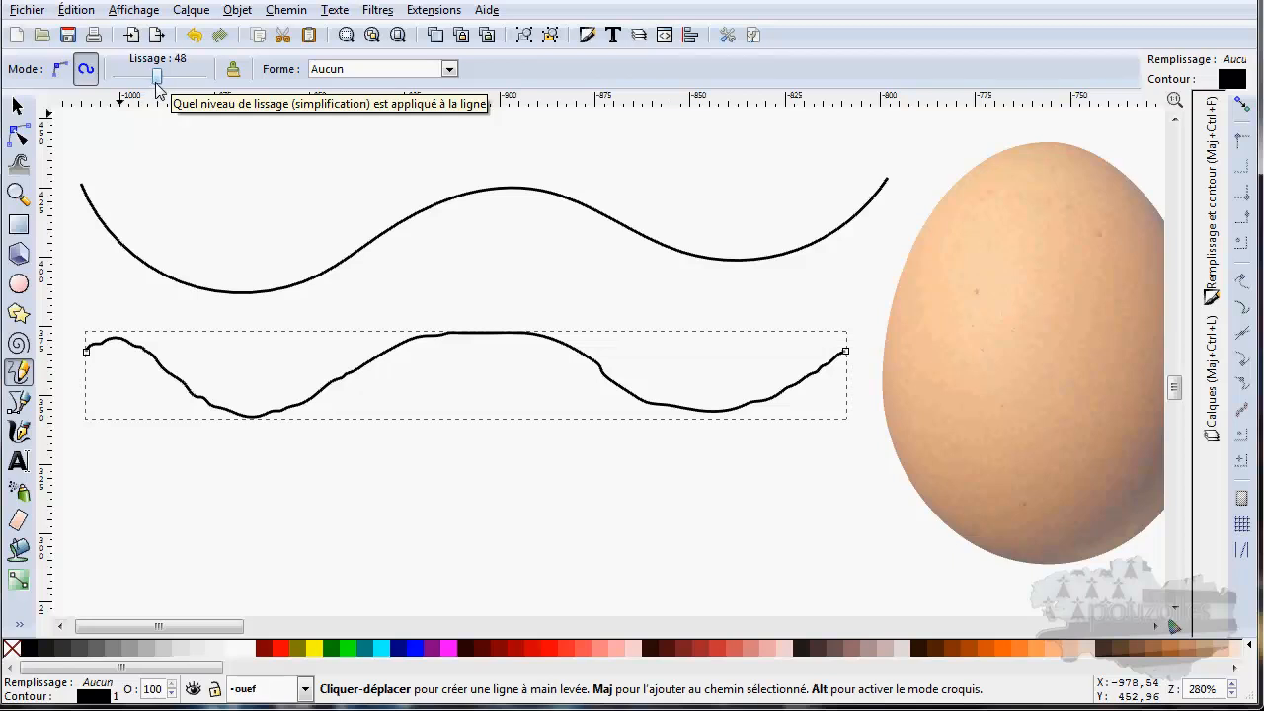
click(60, 71)
mouse_move(105, 140)
mouse_down()
mouse_move(147, 188)
mouse_move(208, 221)
mouse_move(460, 157)
mouse_move(596, 167)
mouse_move(683, 192)
mouse_move(765, 192)
mouse_move(886, 146)
mouse_up()
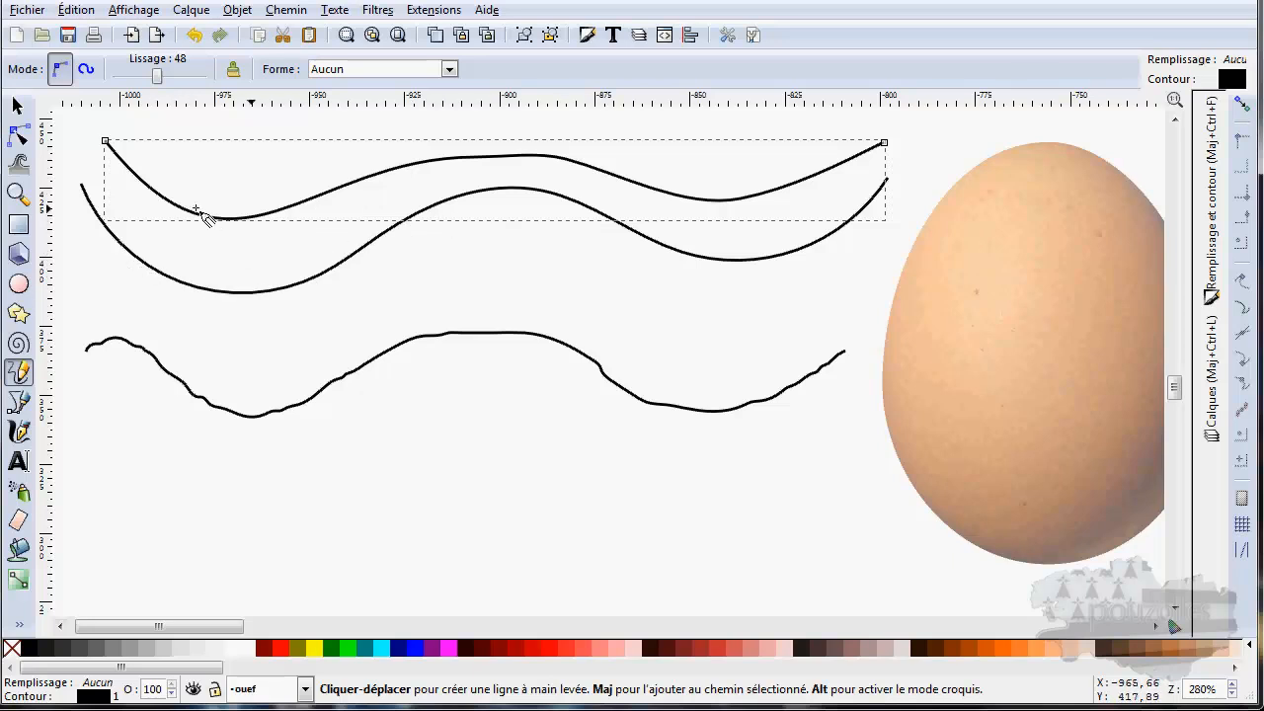
- Delete the Bézier line and both Spiro lines left of the egg
click(16, 106)
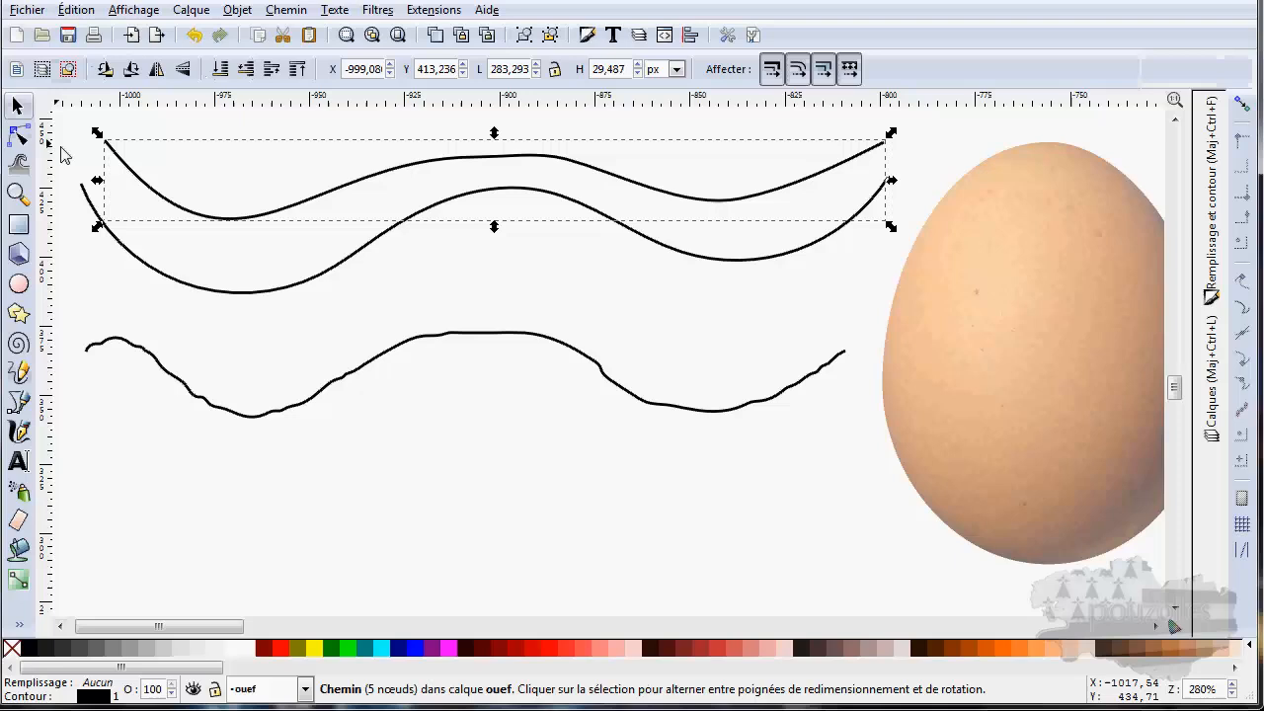
click(320, 190)
key(Delete)
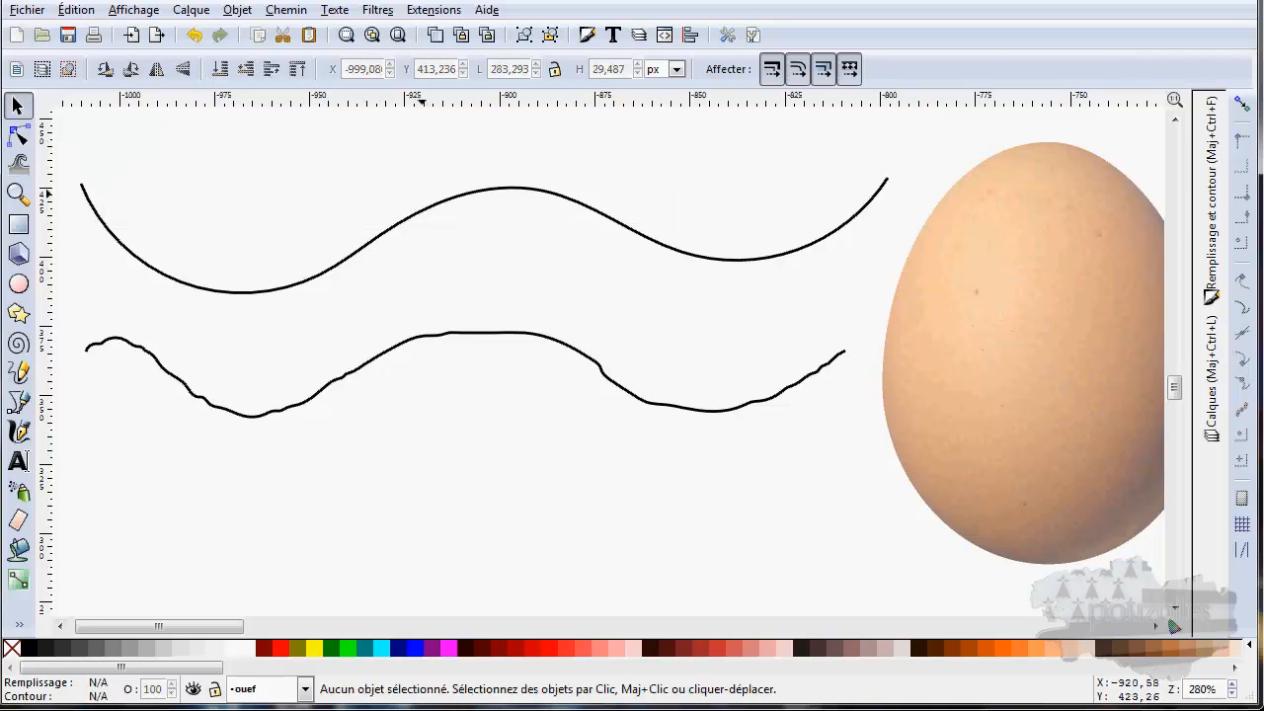
click(343, 259)
key(Delete)
click(379, 356)
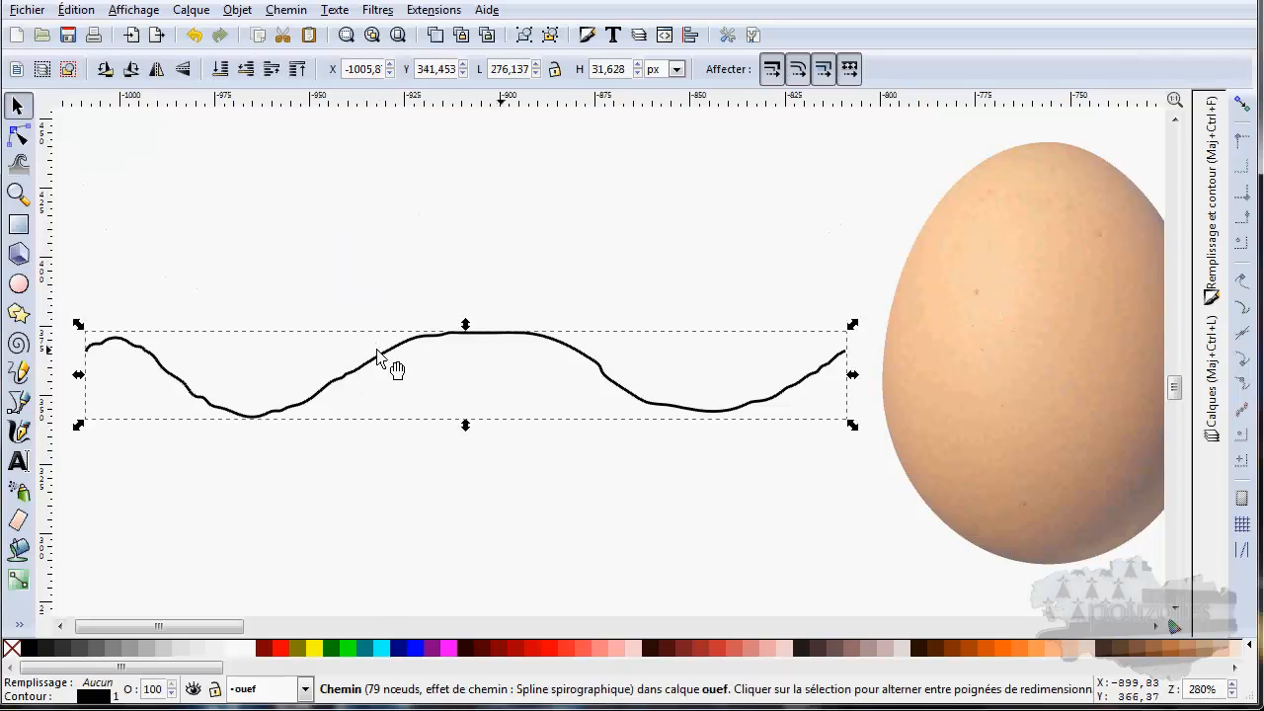
key(Delete)
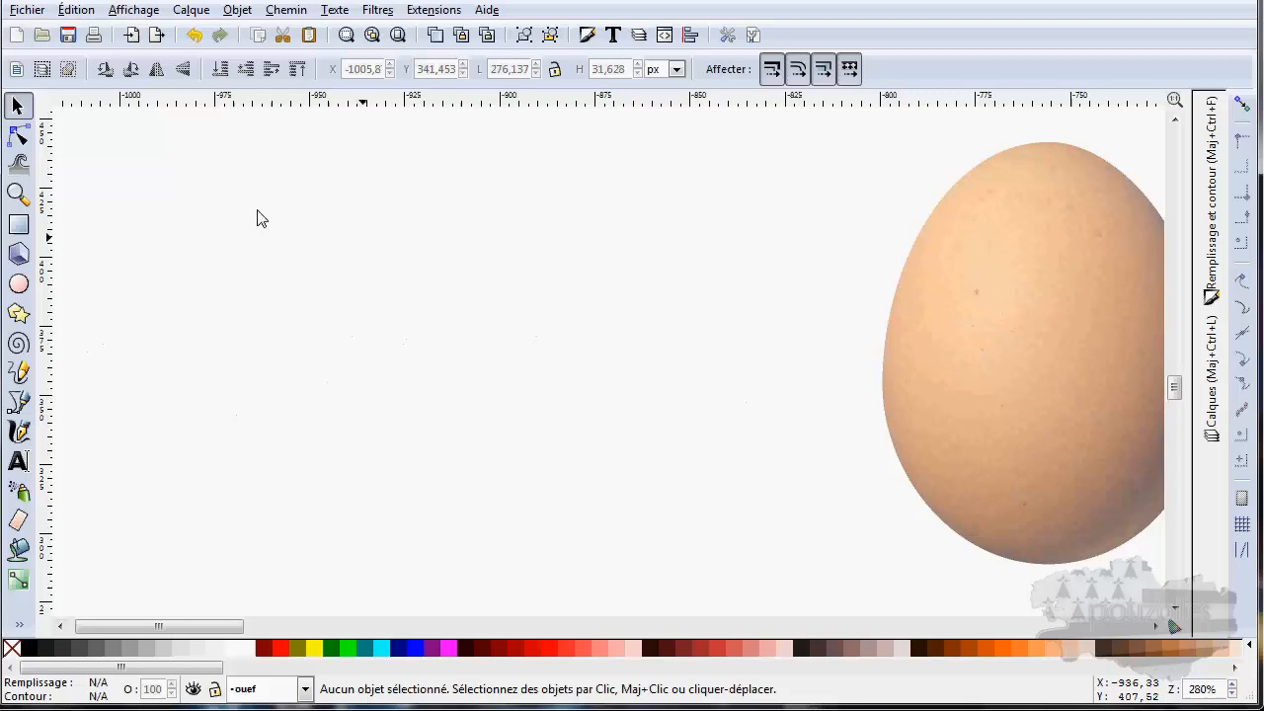
- Draw a wavy Pencil line in Bézier mode ending over the egg's left edge, and a similar one in Spiro mode just below it
click(21, 373)
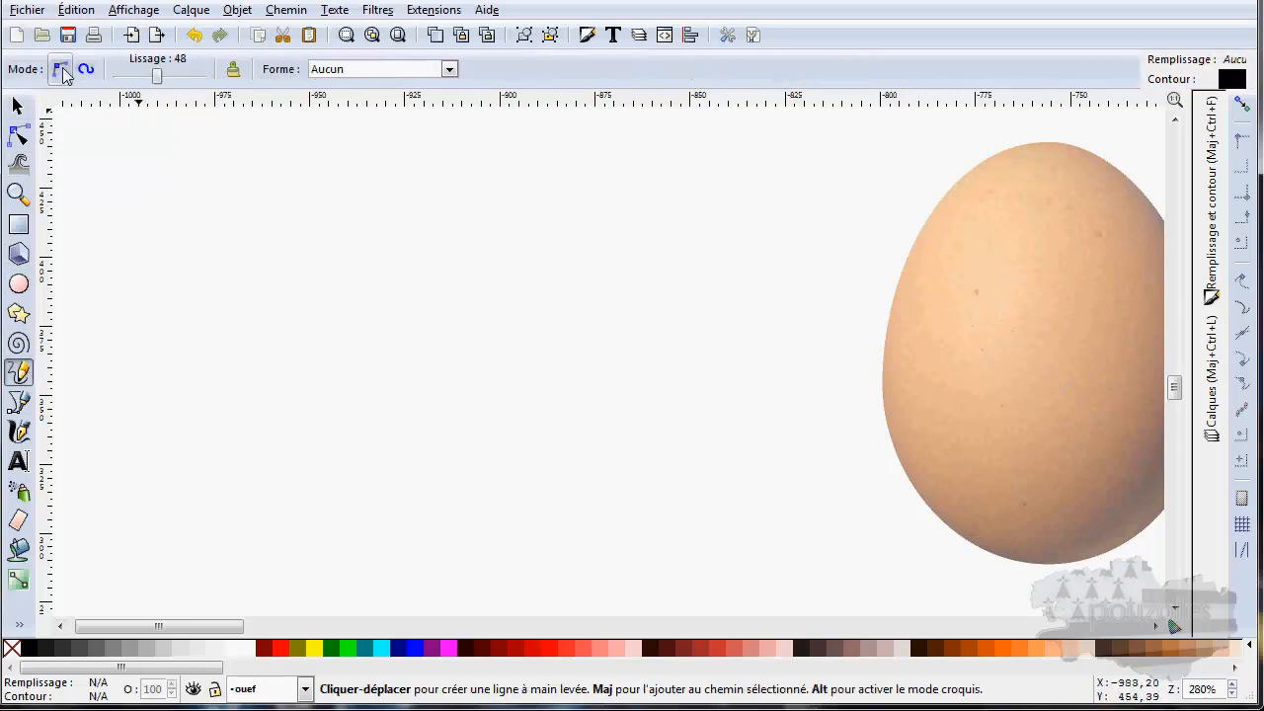
mouse_move(97, 208)
mouse_down()
mouse_move(135, 201)
mouse_move(261, 278)
mouse_move(369, 305)
mouse_move(470, 251)
mouse_move(609, 221)
mouse_move(839, 281)
mouse_move(936, 237)
mouse_up()
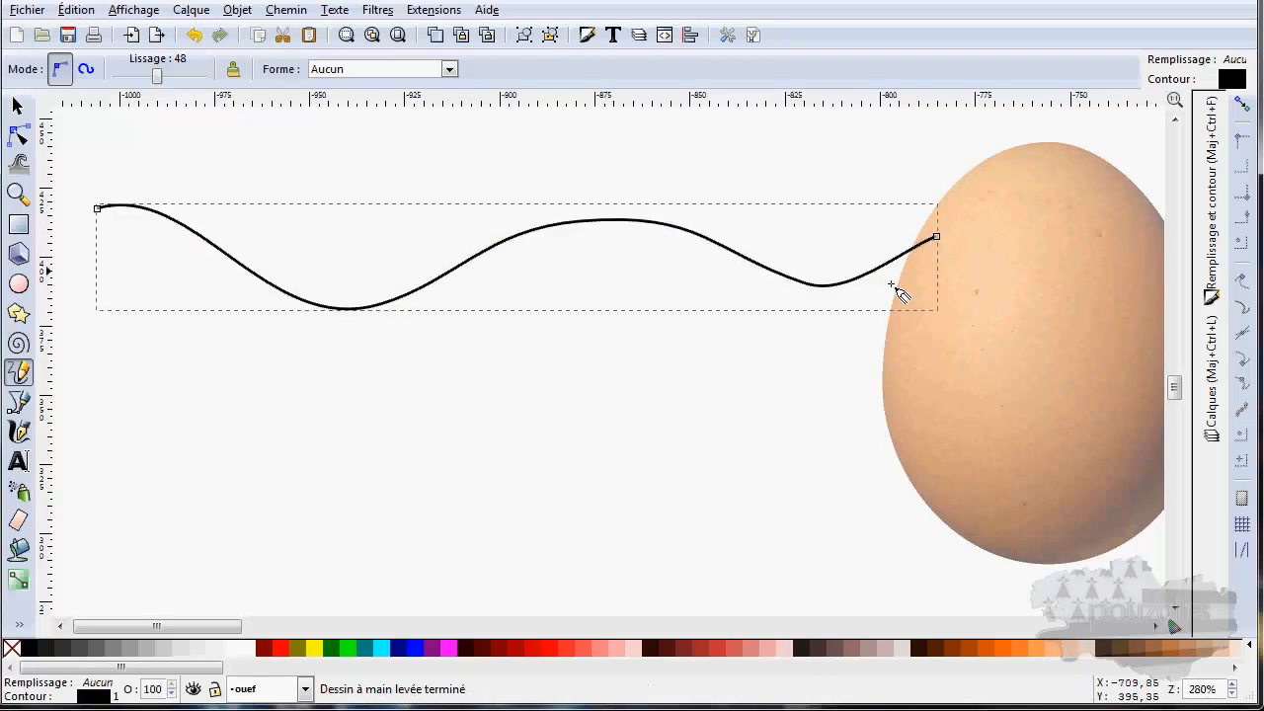
click(85, 70)
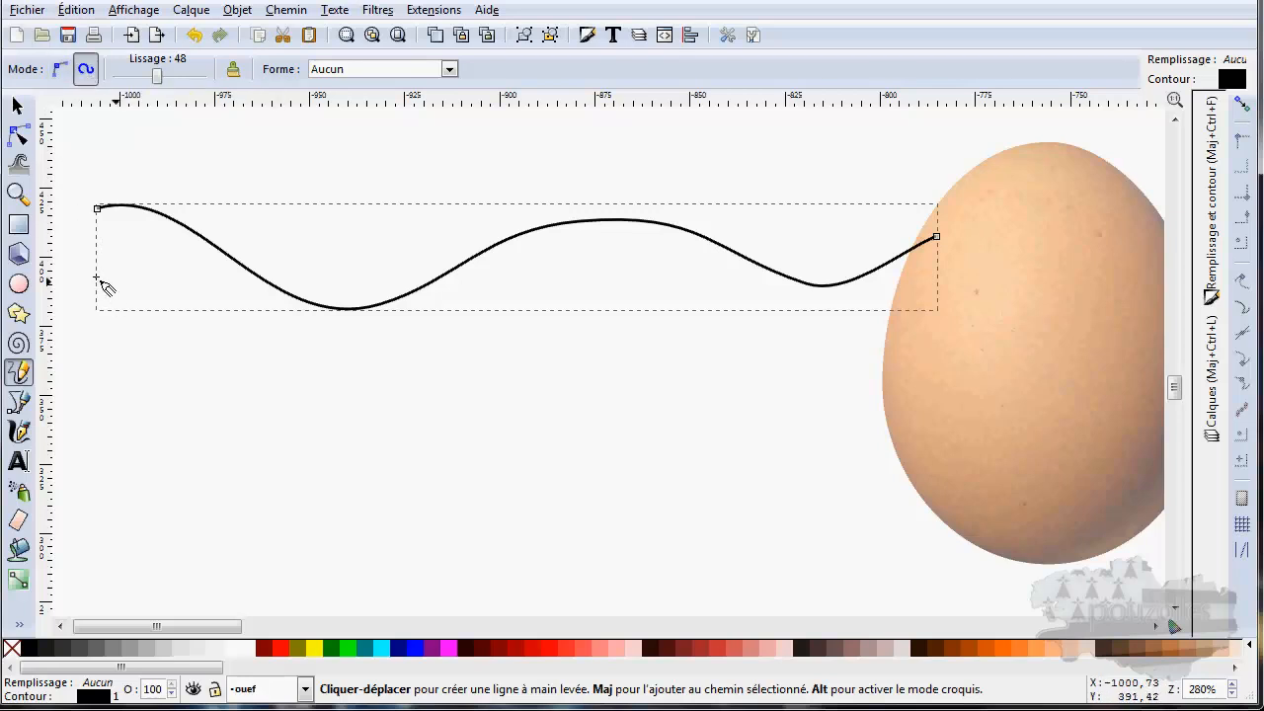
mouse_move(95, 260)
mouse_down()
mouse_move(261, 345)
mouse_move(356, 369)
mouse_move(570, 291)
mouse_move(632, 284)
mouse_move(814, 329)
mouse_move(875, 314)
mouse_move(948, 265)
mouse_up()
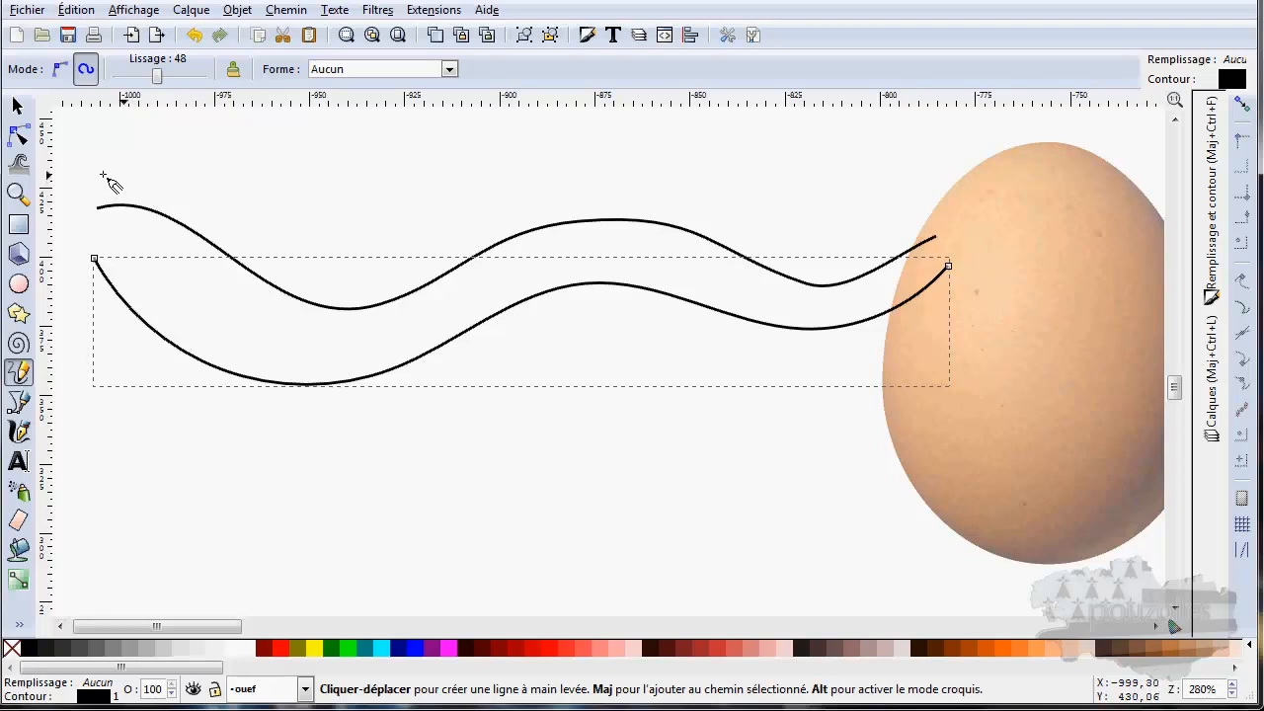
- Draw a third wavy Spiro line above the other two, ending over the egg's edge, and return the Pencil to regular Bézier mode
mouse_move(102, 172)
mouse_down()
mouse_move(319, 263)
mouse_move(374, 270)
mouse_move(578, 201)
mouse_move(682, 210)
mouse_move(858, 257)
mouse_move(950, 231)
mouse_up()
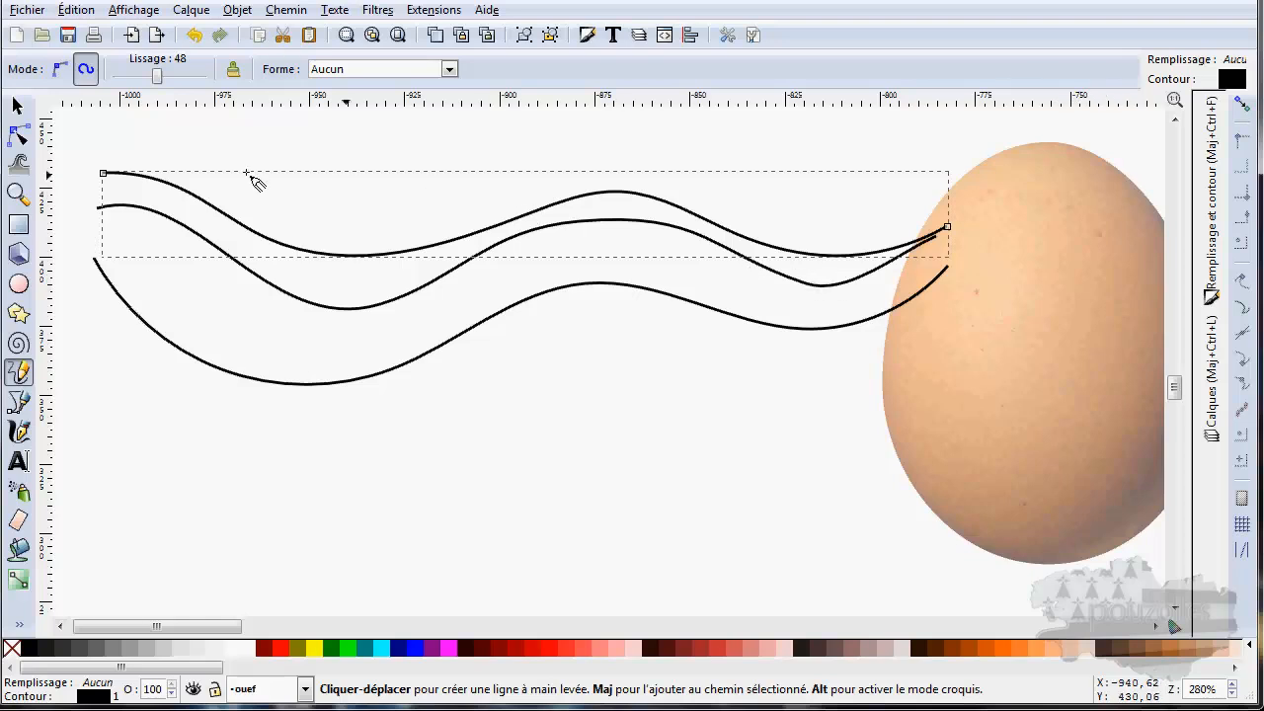
click(59, 68)
click(61, 72)
click(63, 71)
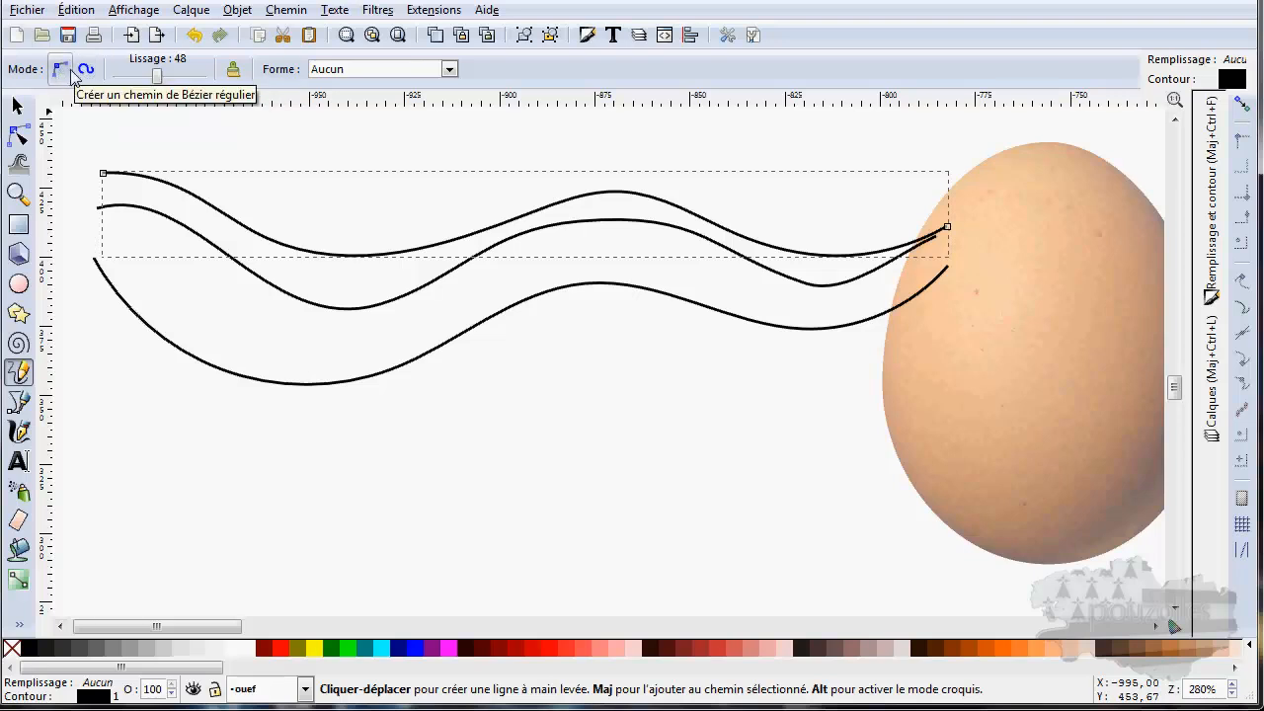
click(81, 73)
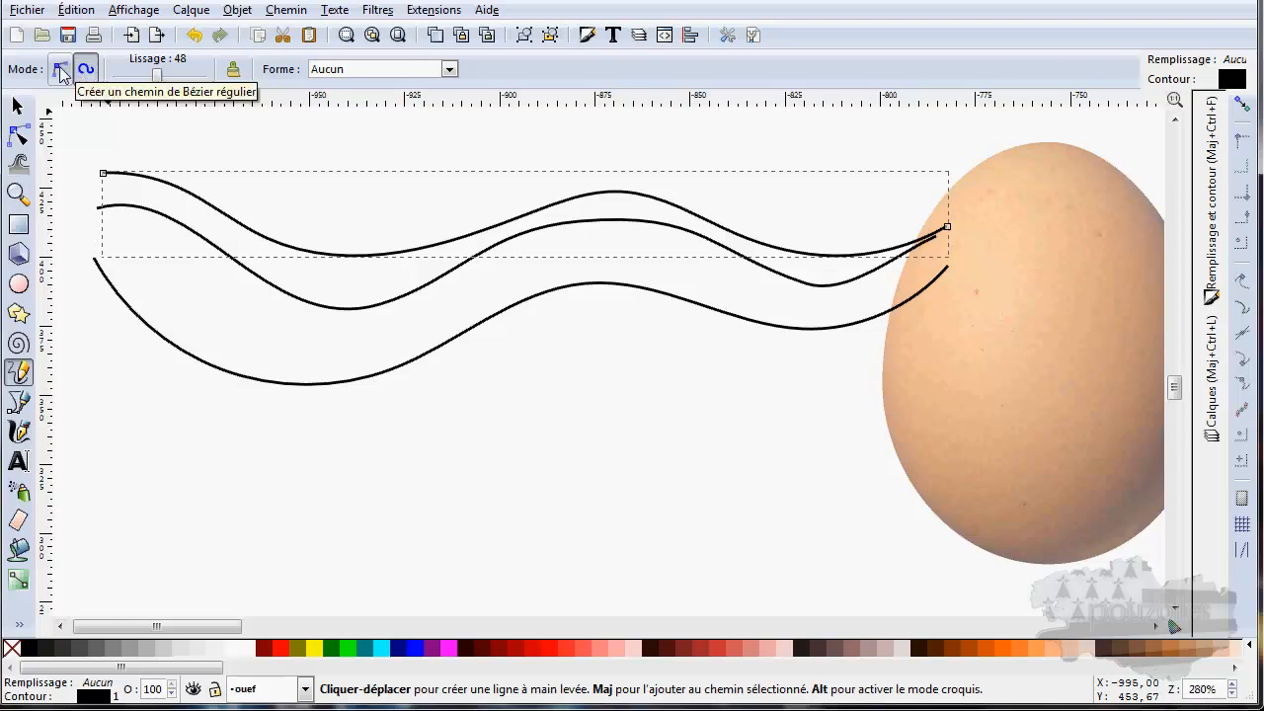
click(61, 70)
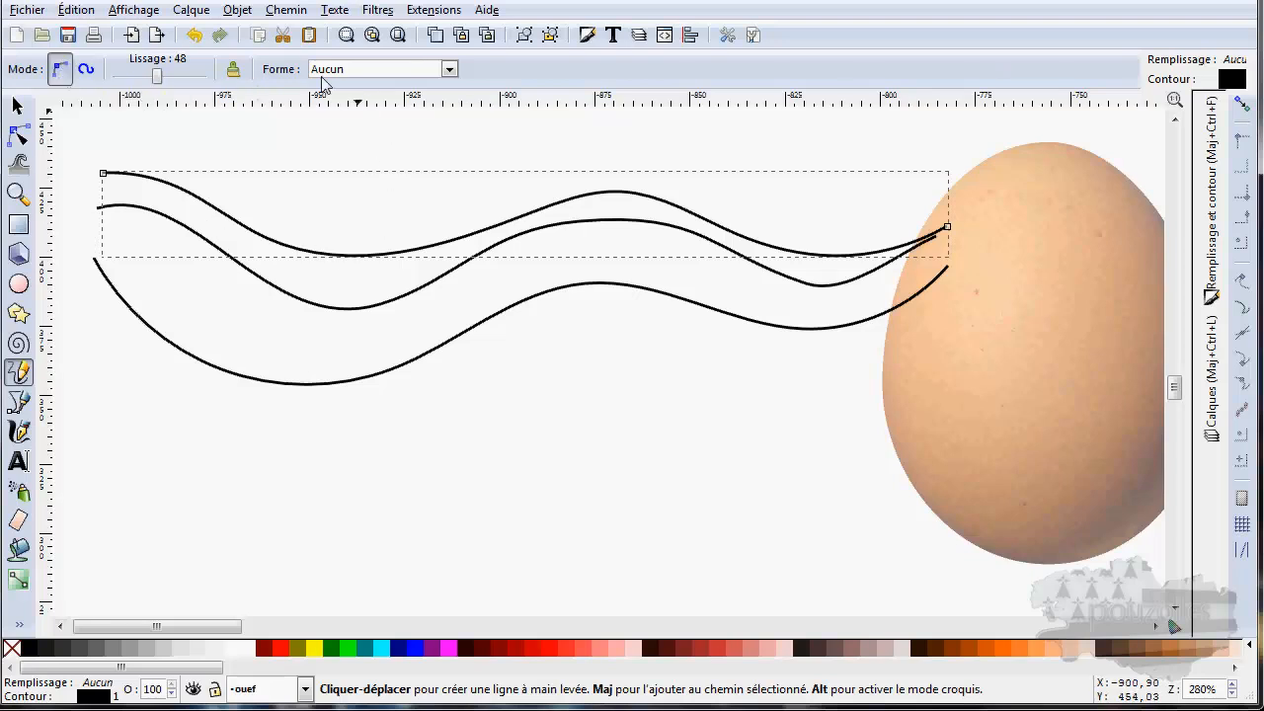
- Below the thin lines, draw a wavy Bézier line with the Triangle décroissant shape and another beneath it with Triangle croissant
click(449, 71)
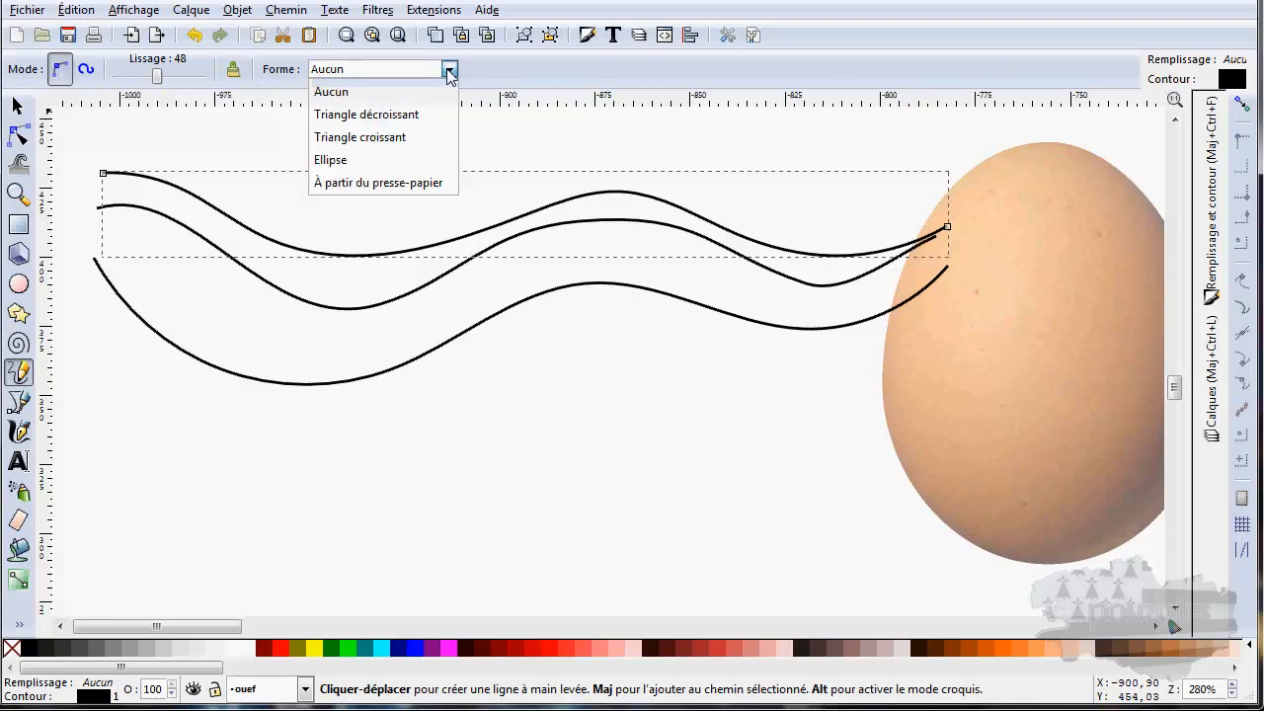
click(365, 114)
mouse_move(127, 418)
mouse_down()
mouse_move(183, 423)
mouse_move(282, 486)
mouse_move(427, 489)
mouse_move(604, 430)
mouse_move(693, 431)
mouse_up()
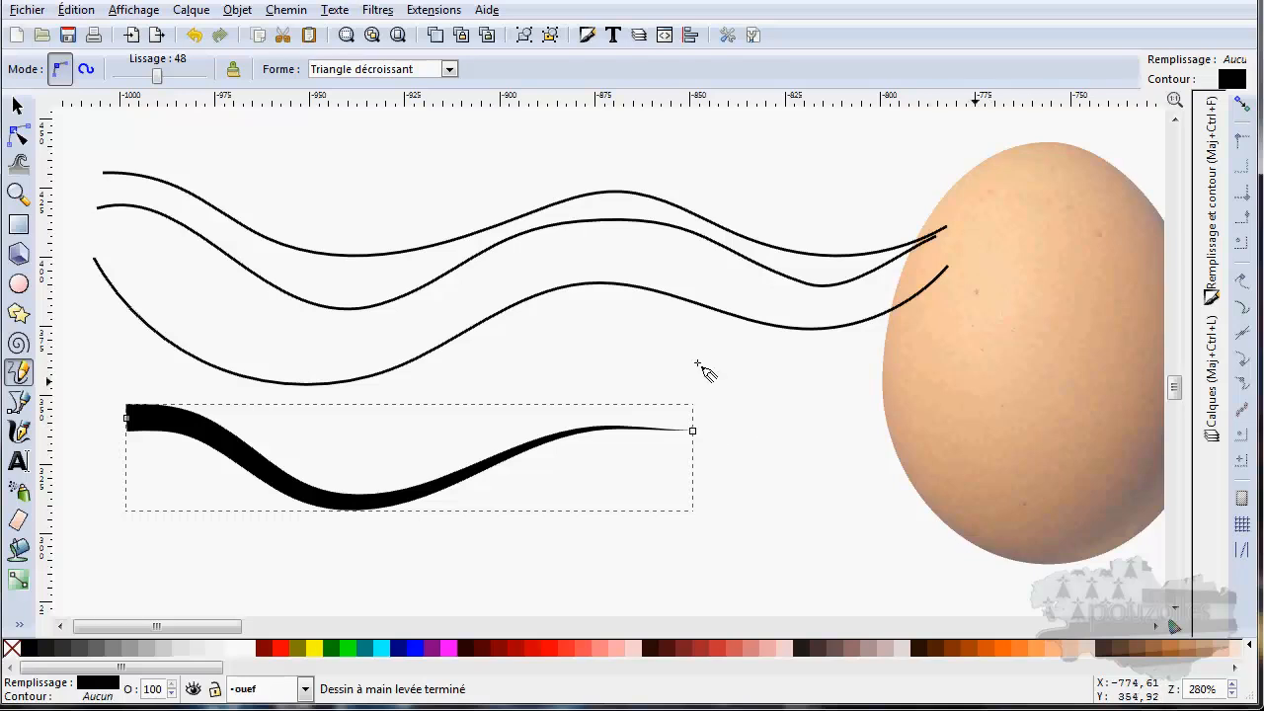
click(449, 71)
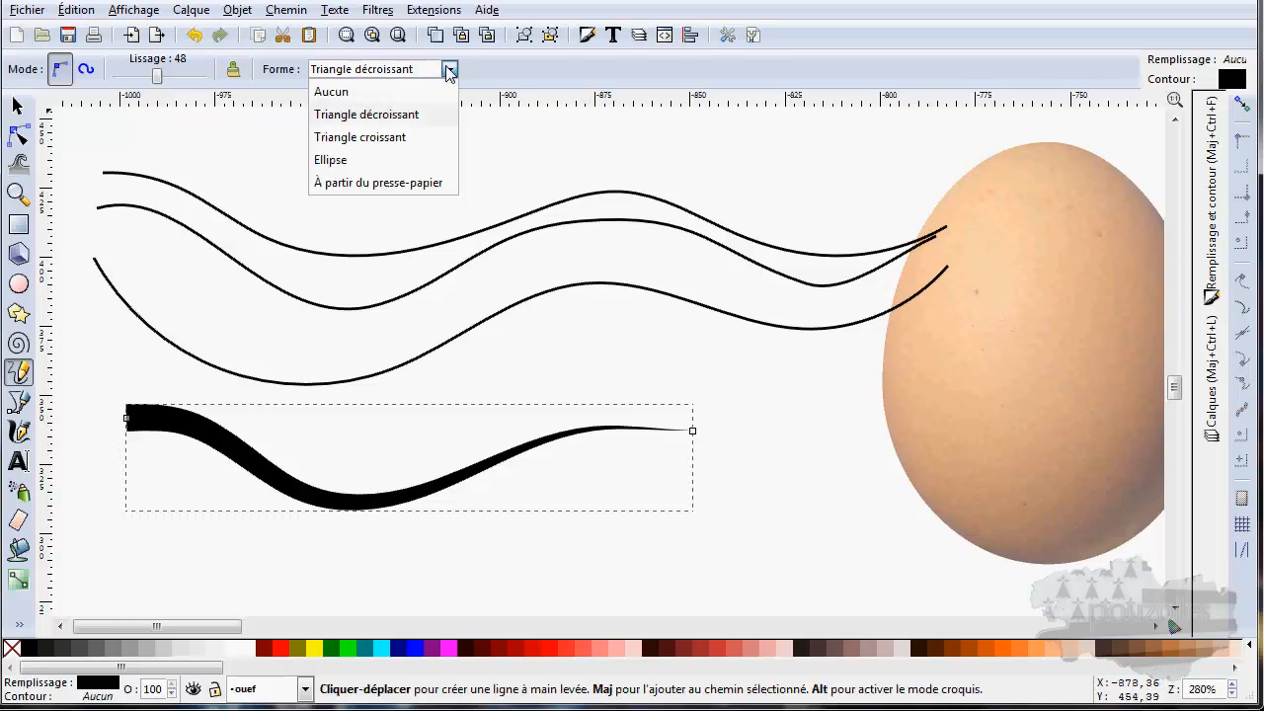
click(400, 137)
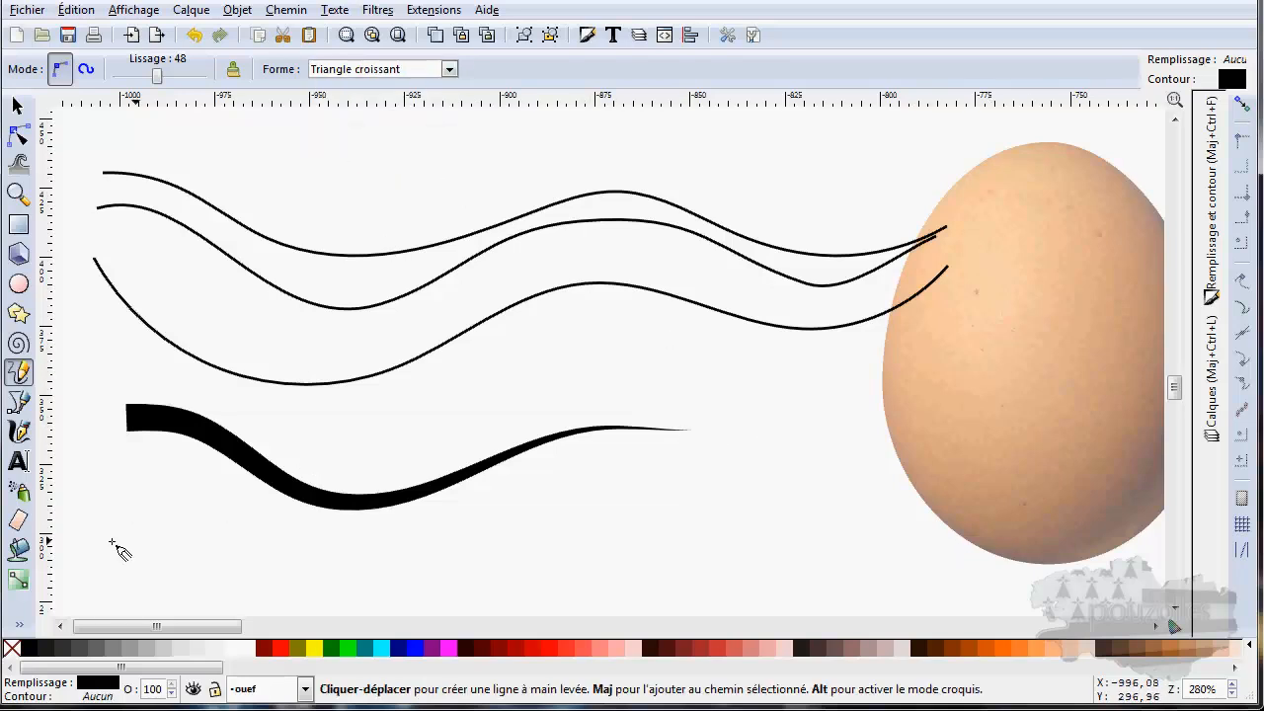
mouse_move(112, 541)
mouse_down()
mouse_move(186, 545)
mouse_move(333, 588)
mouse_move(659, 508)
mouse_up()
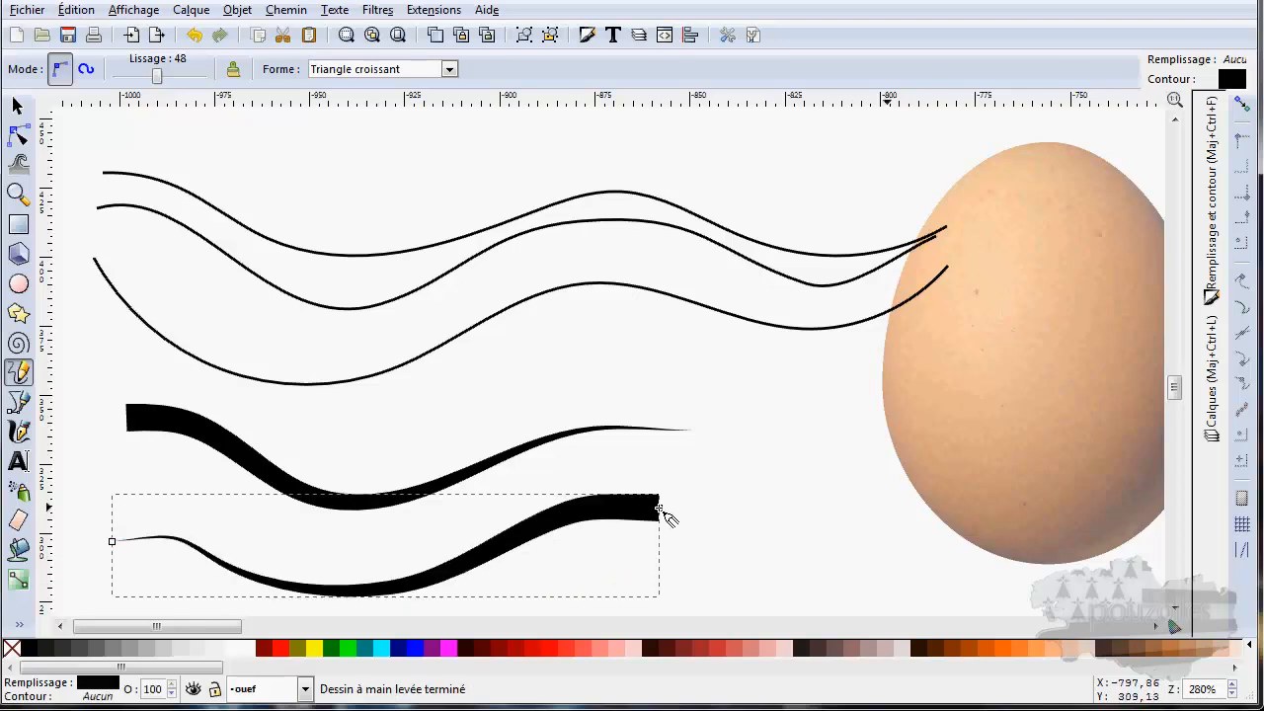
- Below the triangle-shaped lines, draw a wavy line with the Ellipse shape at smoothing 48 and a second one at smoothing 53
click(402, 71)
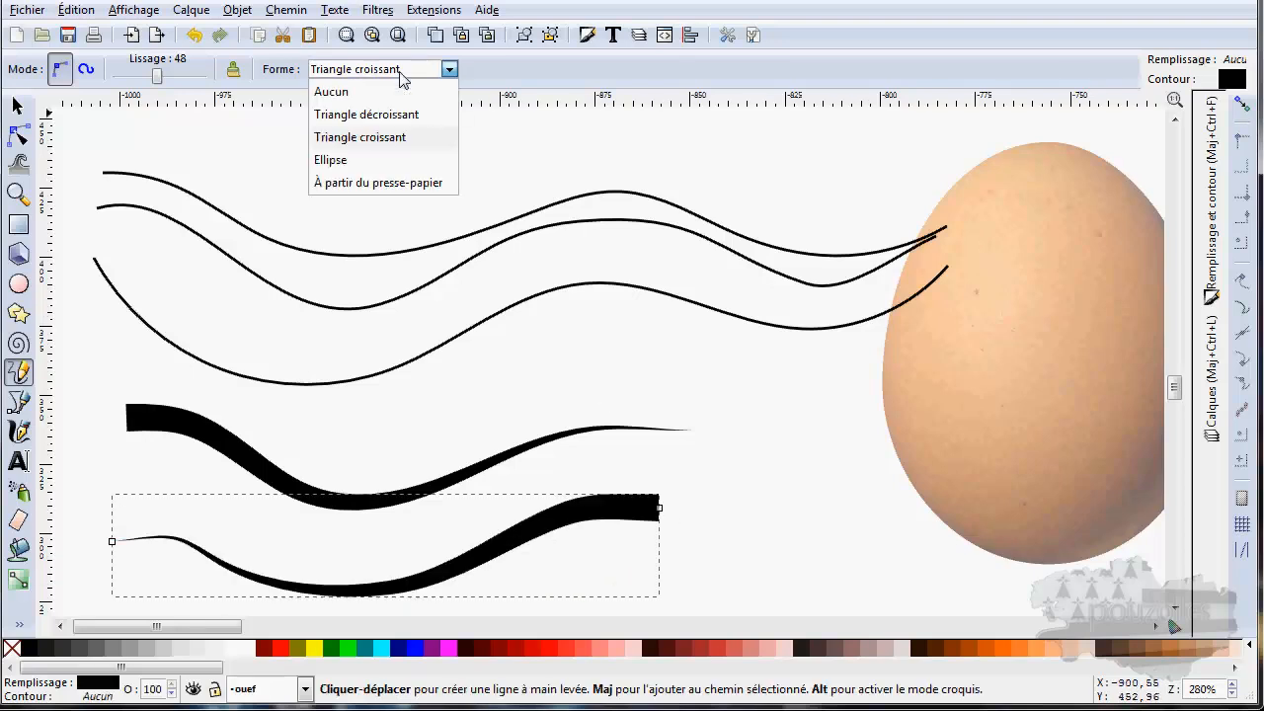
click(348, 162)
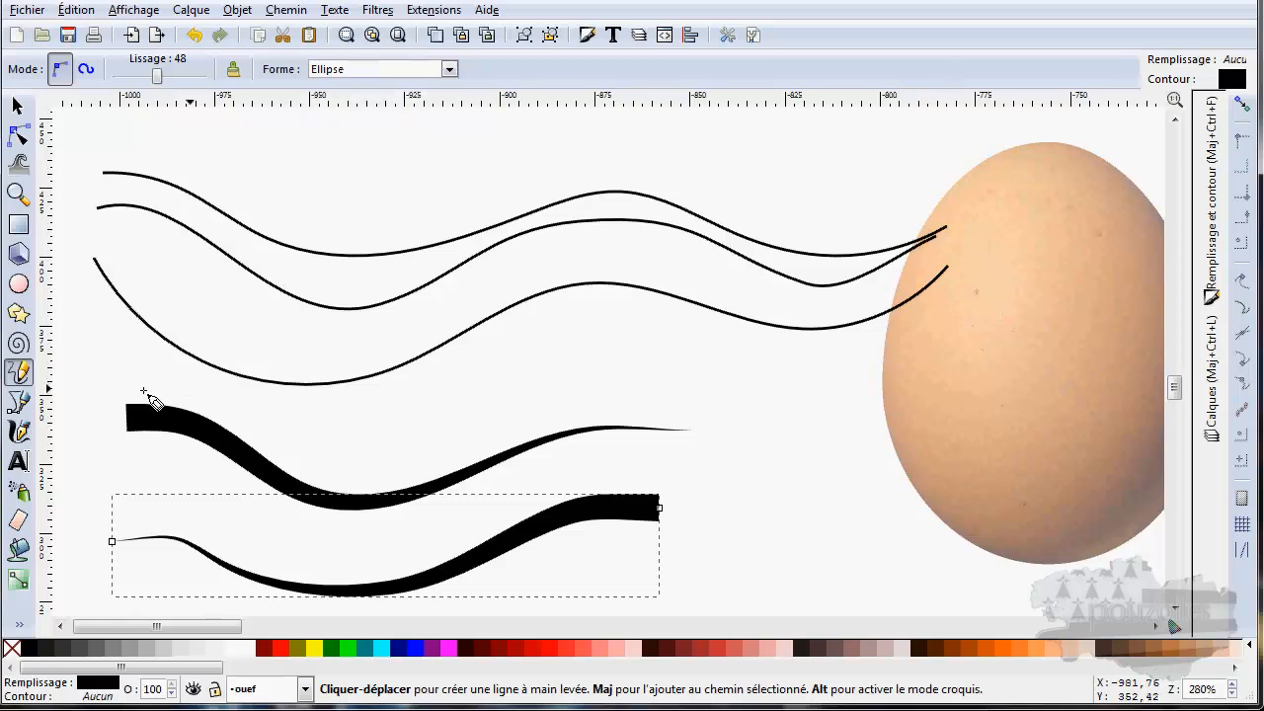
mouse_move(245, 403)
mouse_down()
mouse_move(282, 252)
mouse_move(285, 170)
mouse_up()
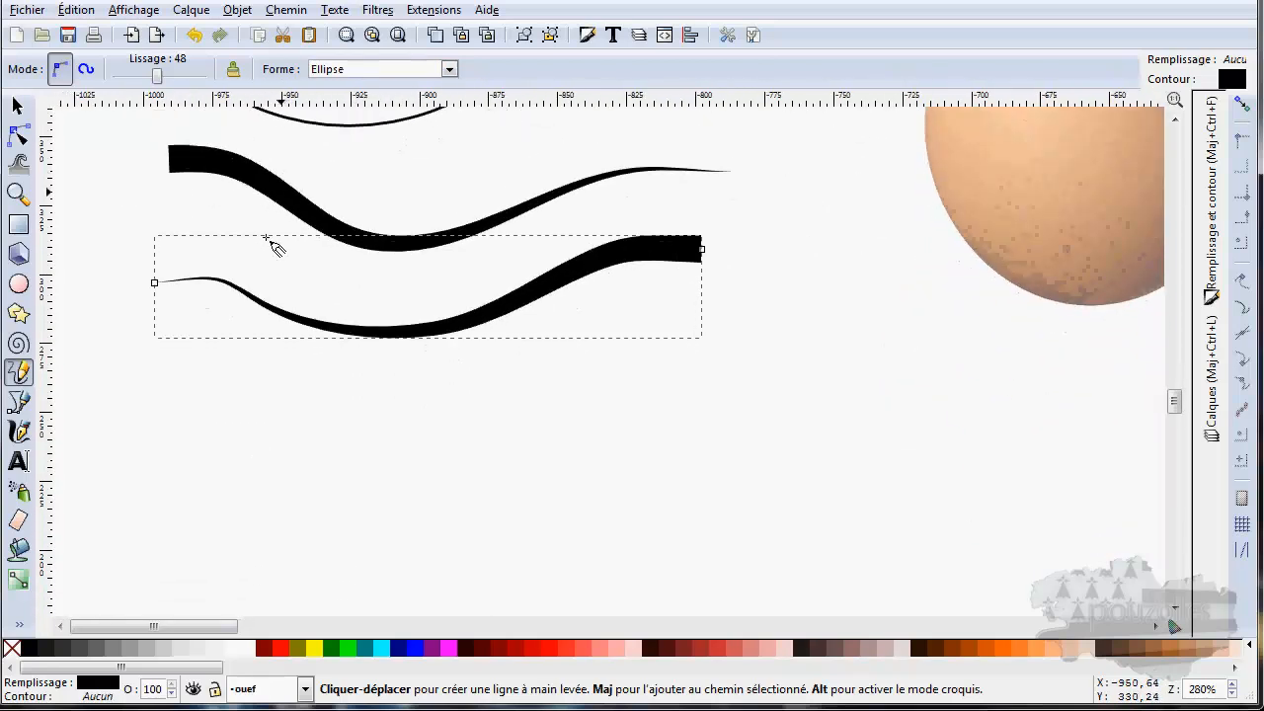
mouse_move(162, 391)
mouse_down()
mouse_move(225, 388)
mouse_move(345, 446)
mouse_move(486, 420)
mouse_move(613, 345)
mouse_move(683, 343)
mouse_up()
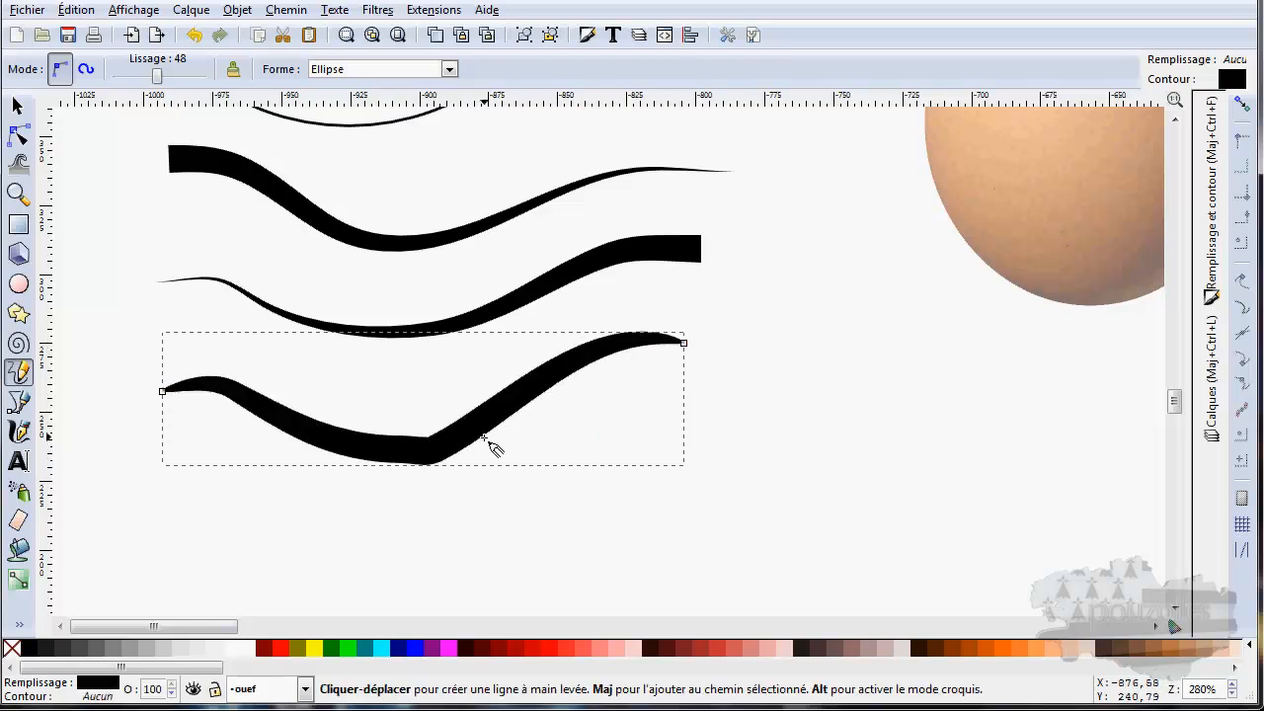
drag(158, 79, 163, 81)
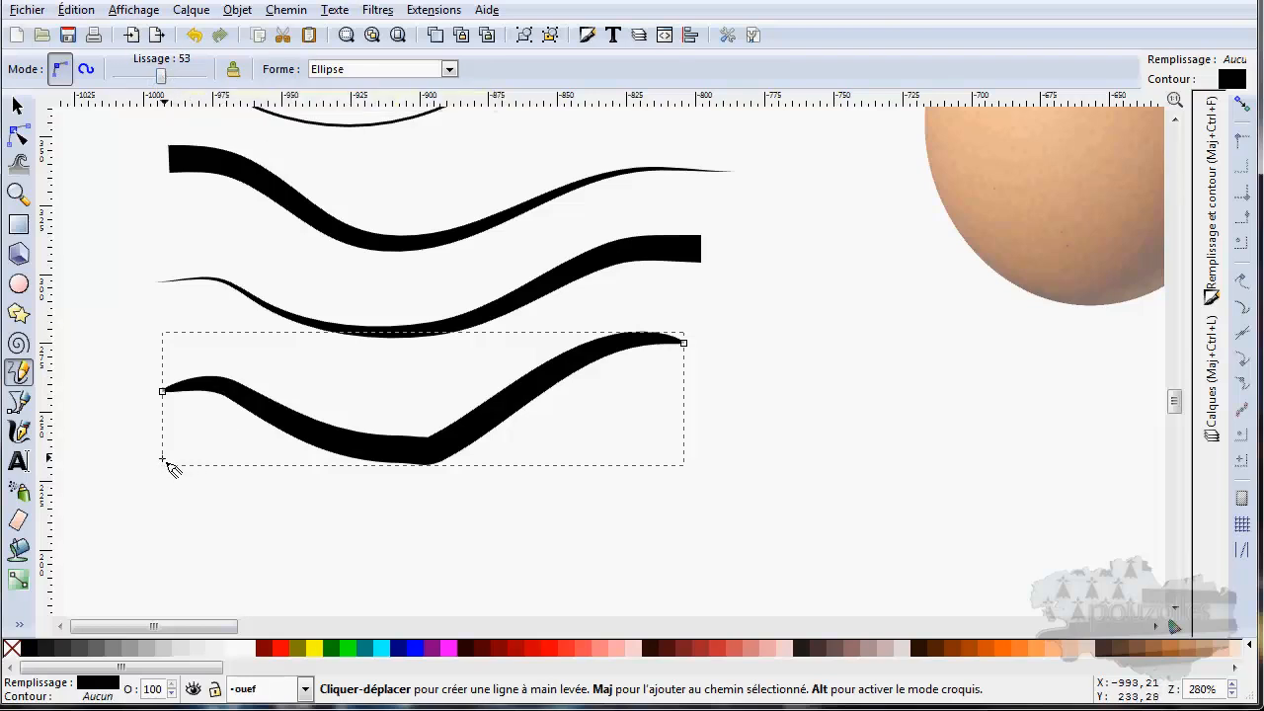
mouse_move(163, 460)
mouse_down()
mouse_move(404, 530)
mouse_move(536, 480)
mouse_move(677, 407)
mouse_up()
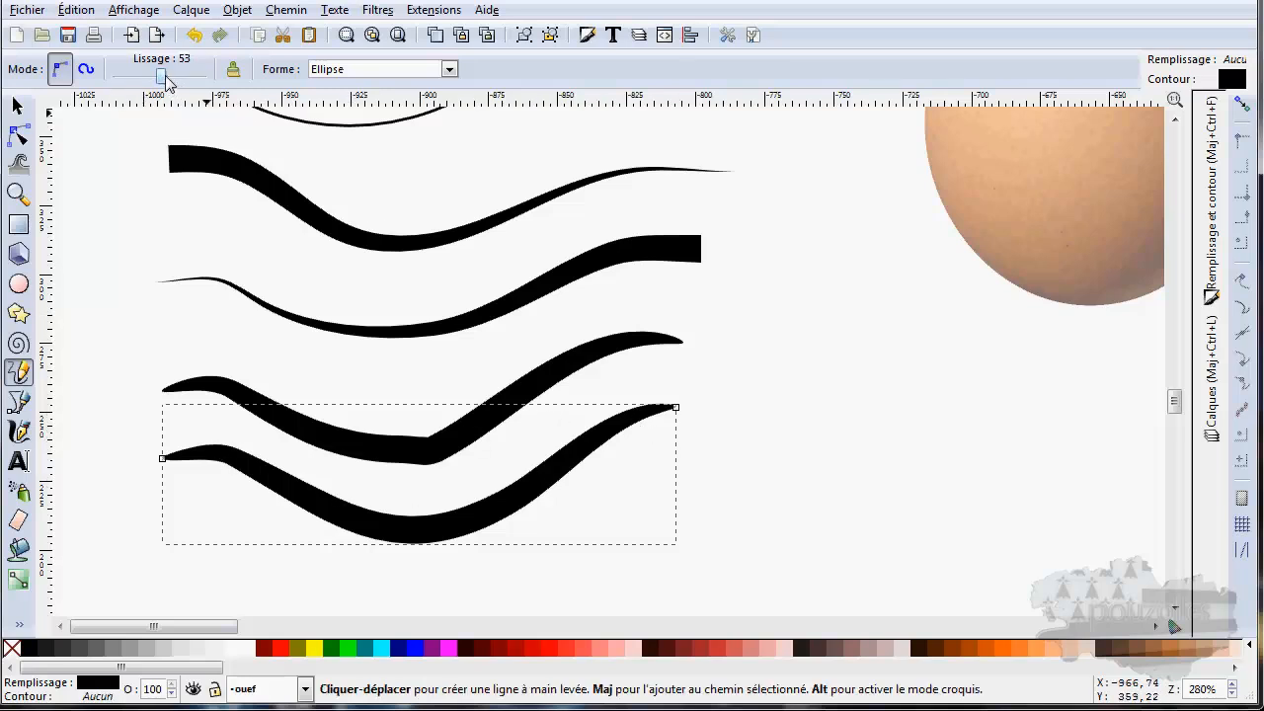
- Set the Pencil's shape to À partir du presse-papier and draw a five-pointed star about 20 px wide between the thick lines and the egg
click(399, 69)
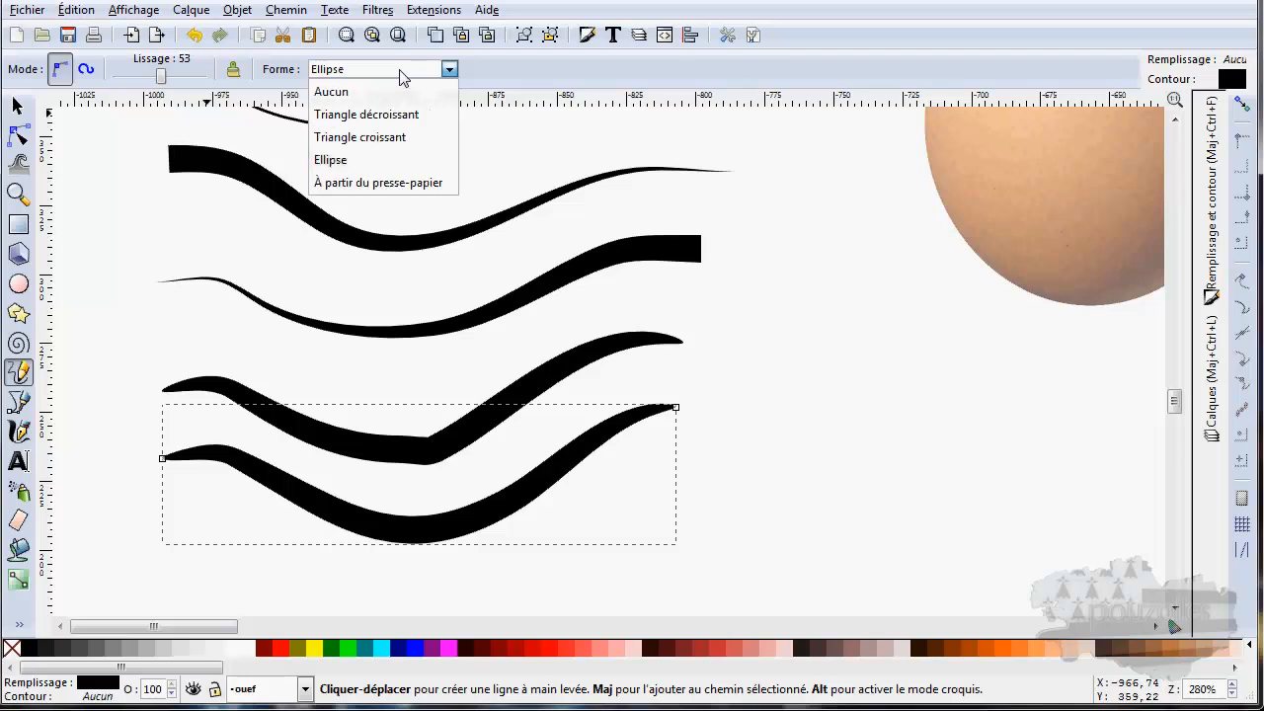
click(361, 182)
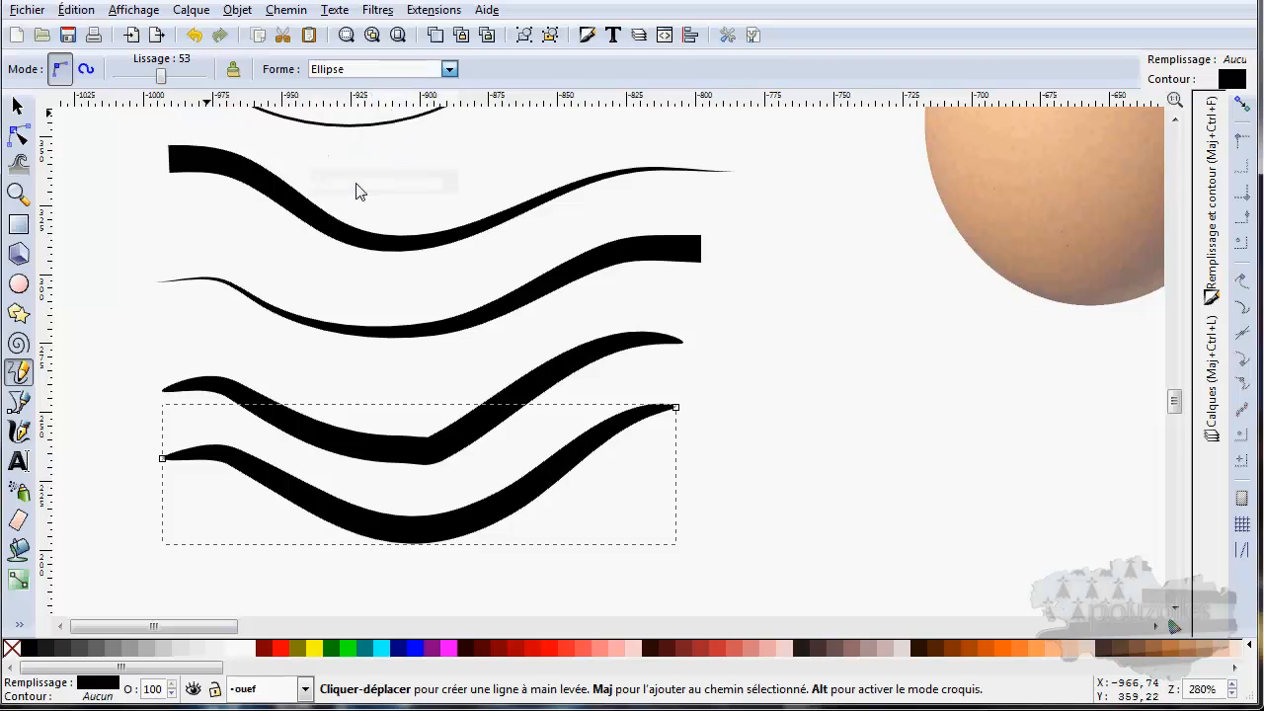
click(18, 313)
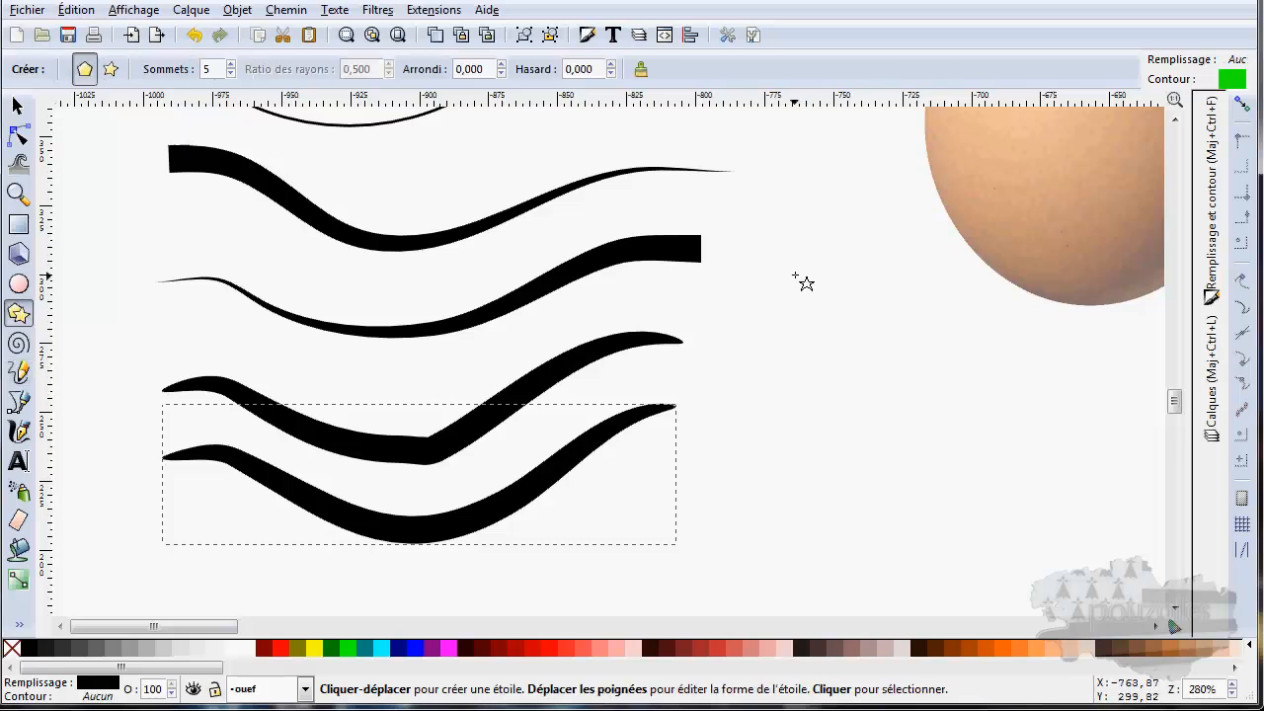
drag(793, 273, 820, 306)
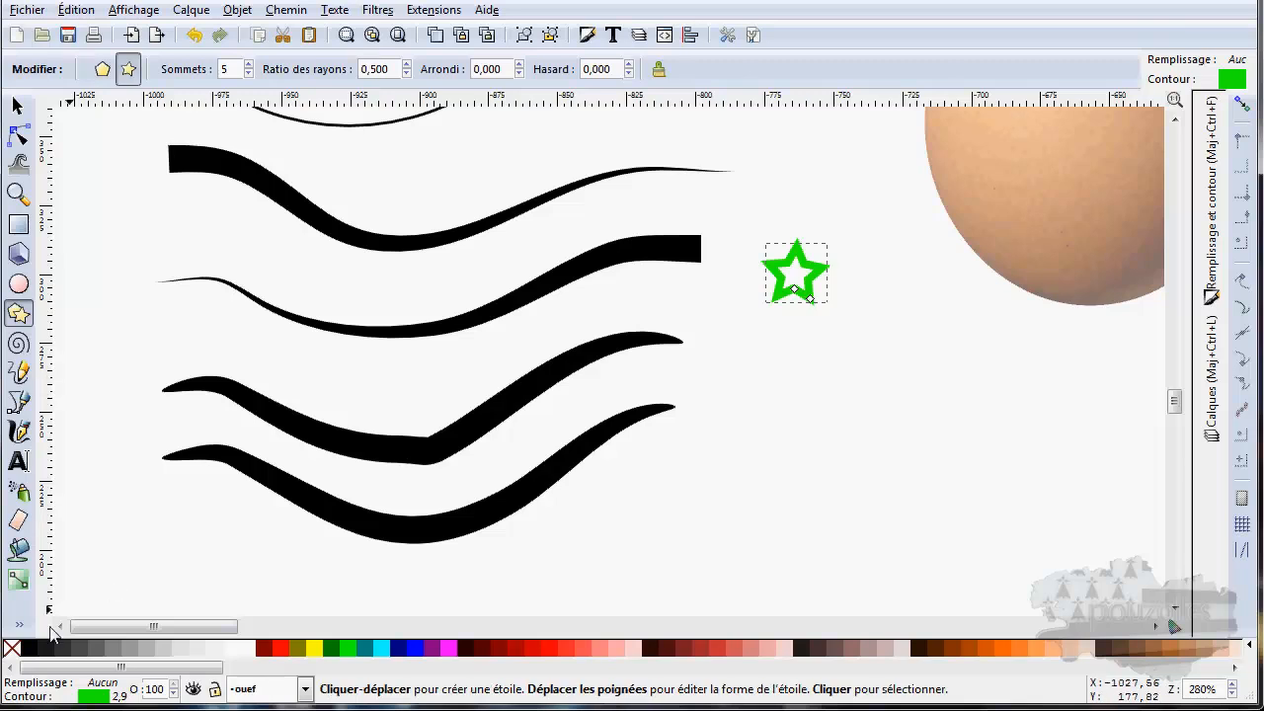
- Give the star a black outline (RGB 0, 0, 0) with a thickness of 1 px
click(82, 696)
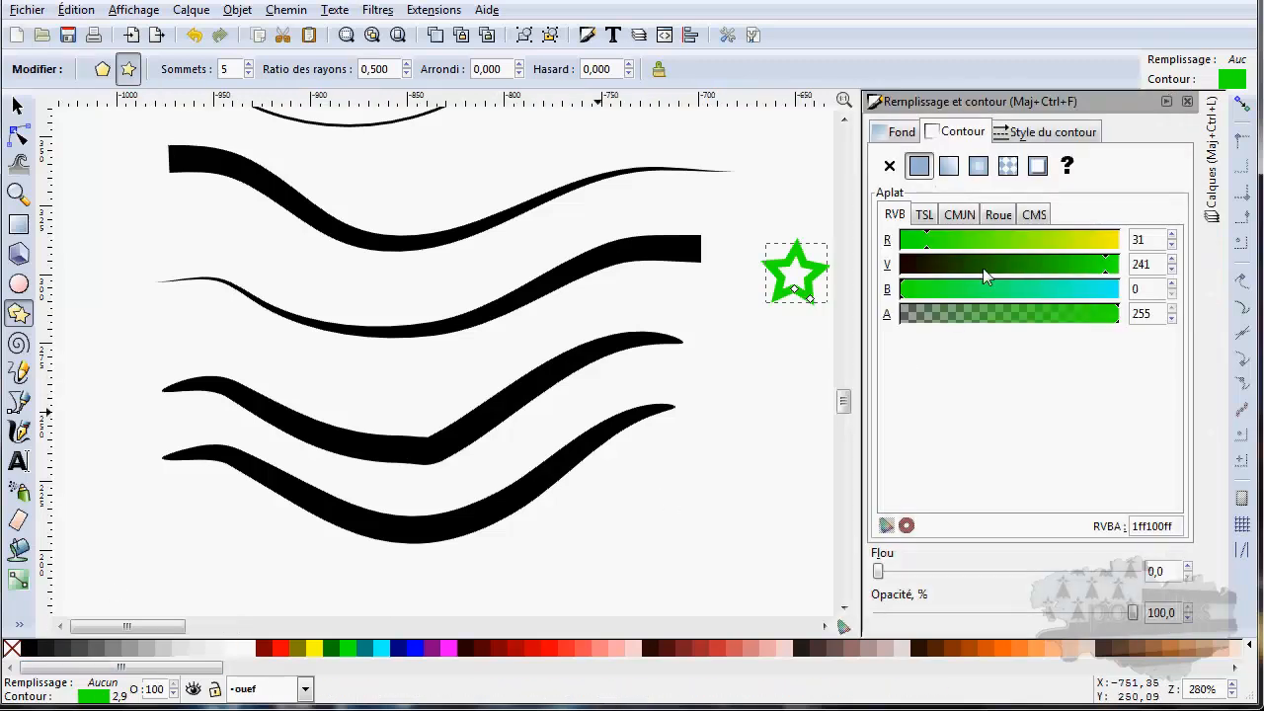
drag(923, 248, 915, 249)
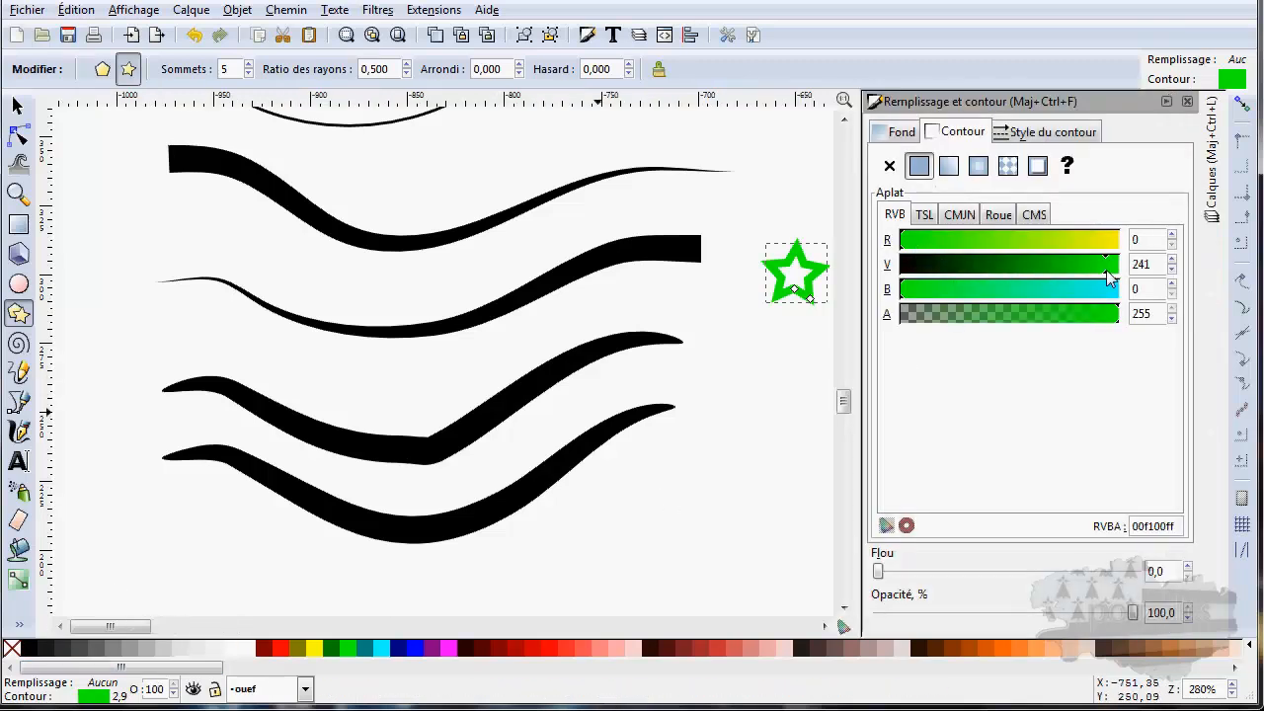
drag(1110, 276, 866, 274)
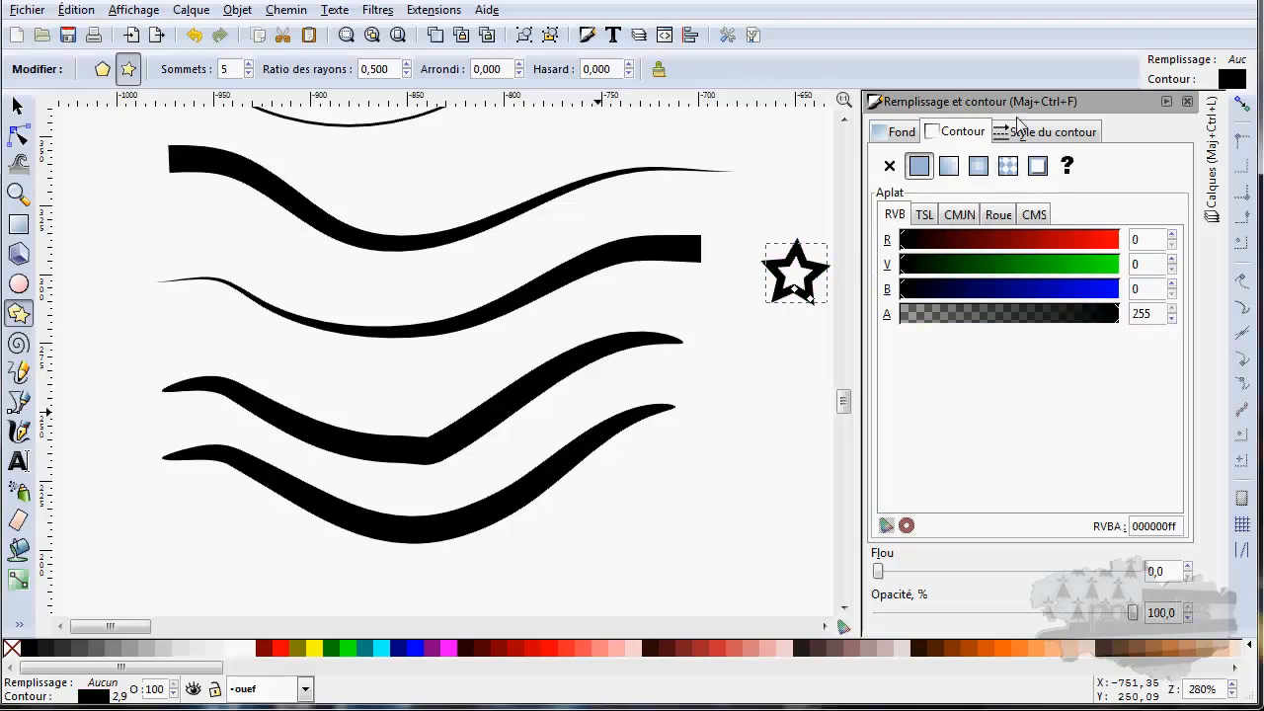
click(1027, 136)
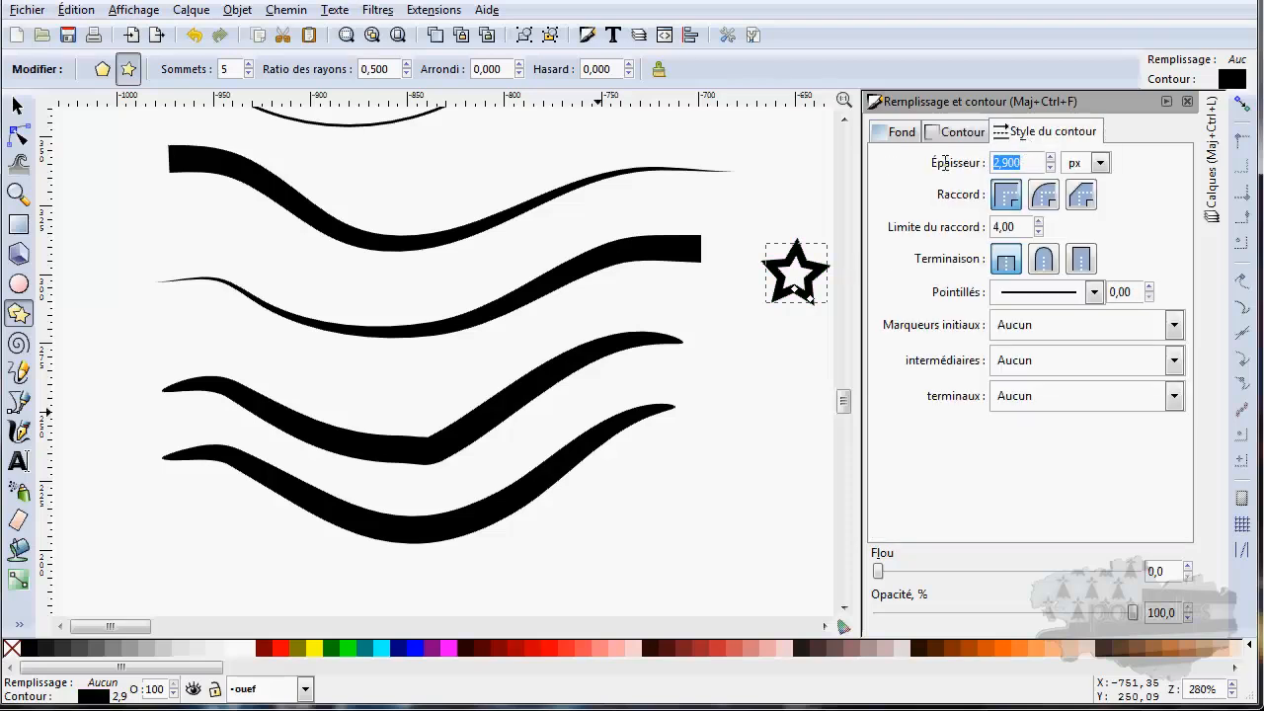
key(Return)
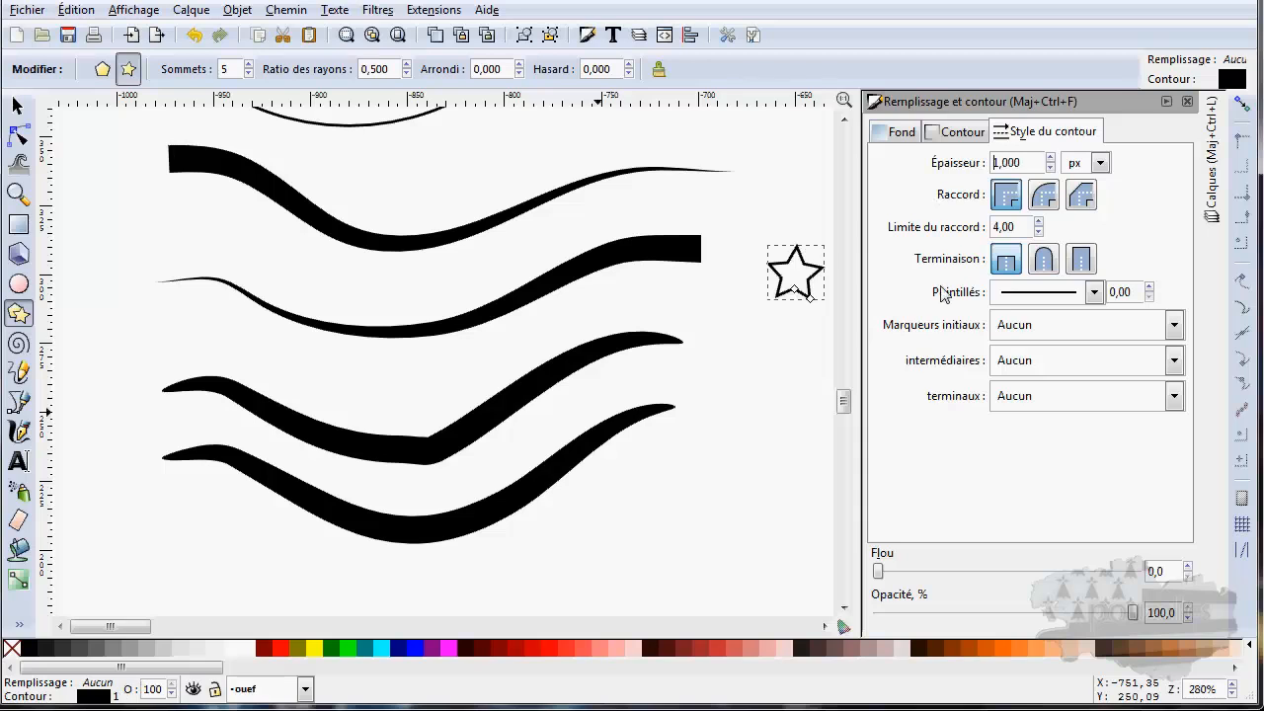
click(1166, 103)
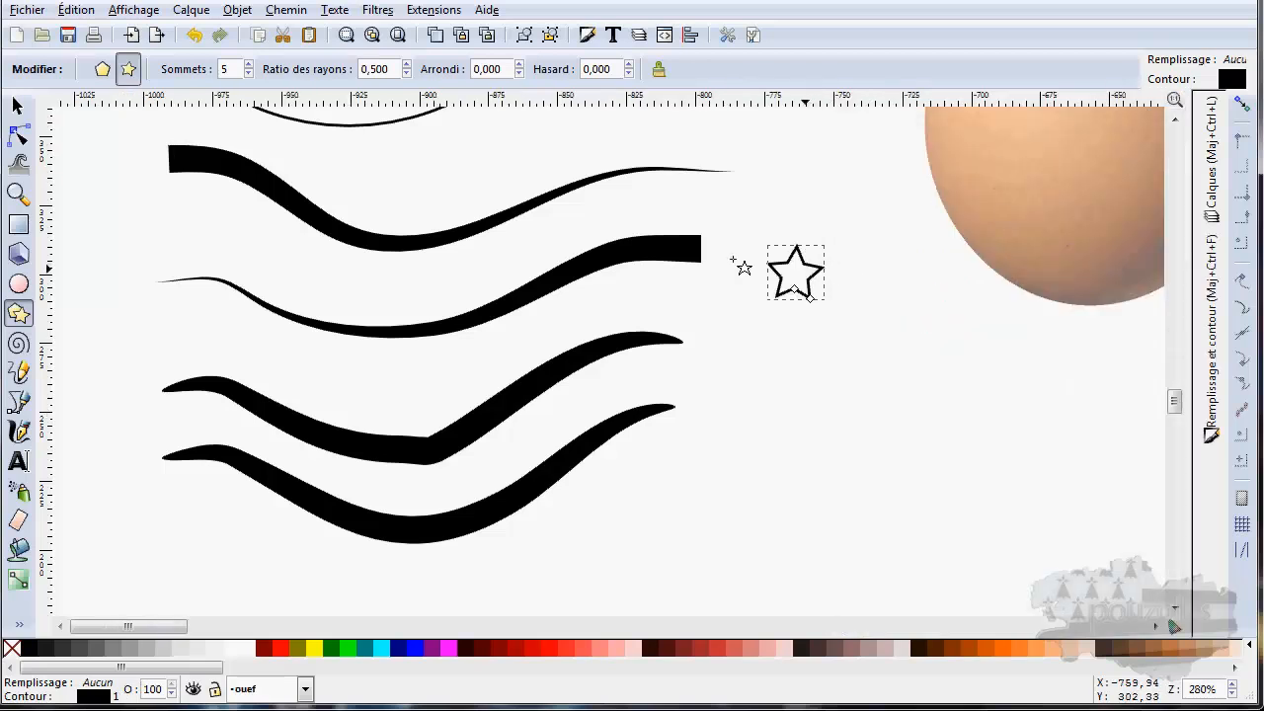
- Copy the outlined star to the clipboard
click(18, 105)
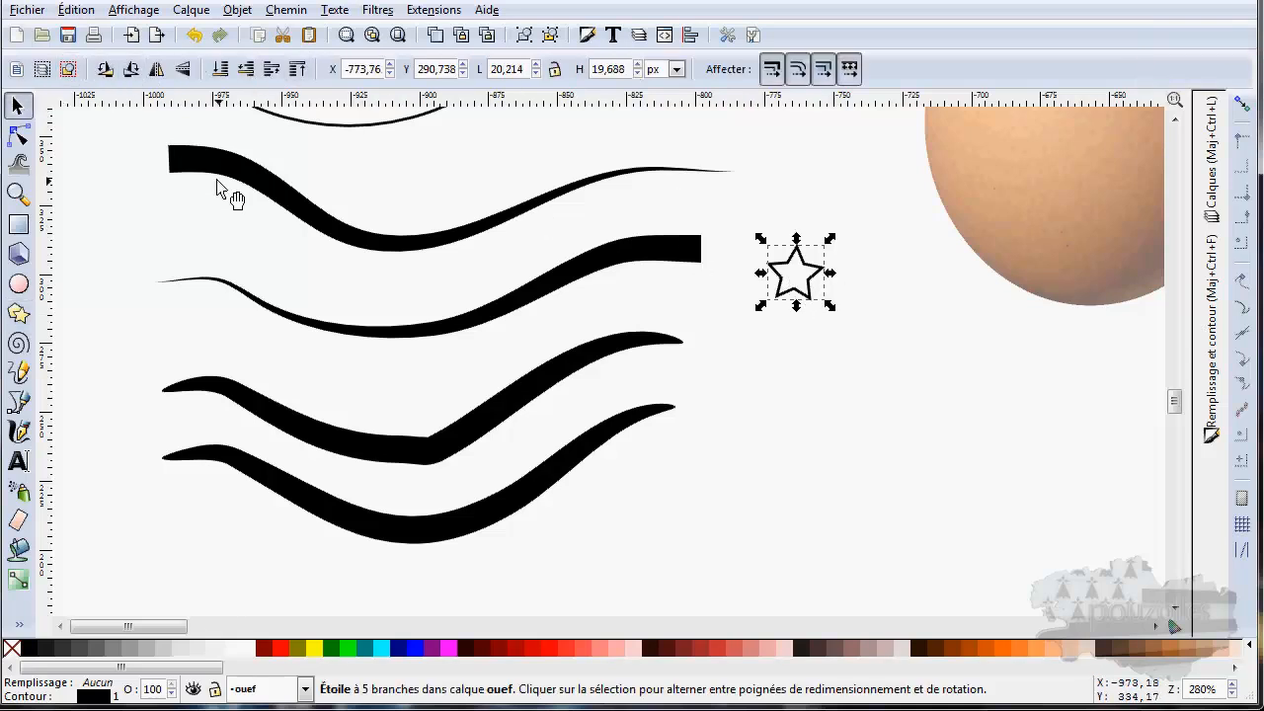
click(79, 14)
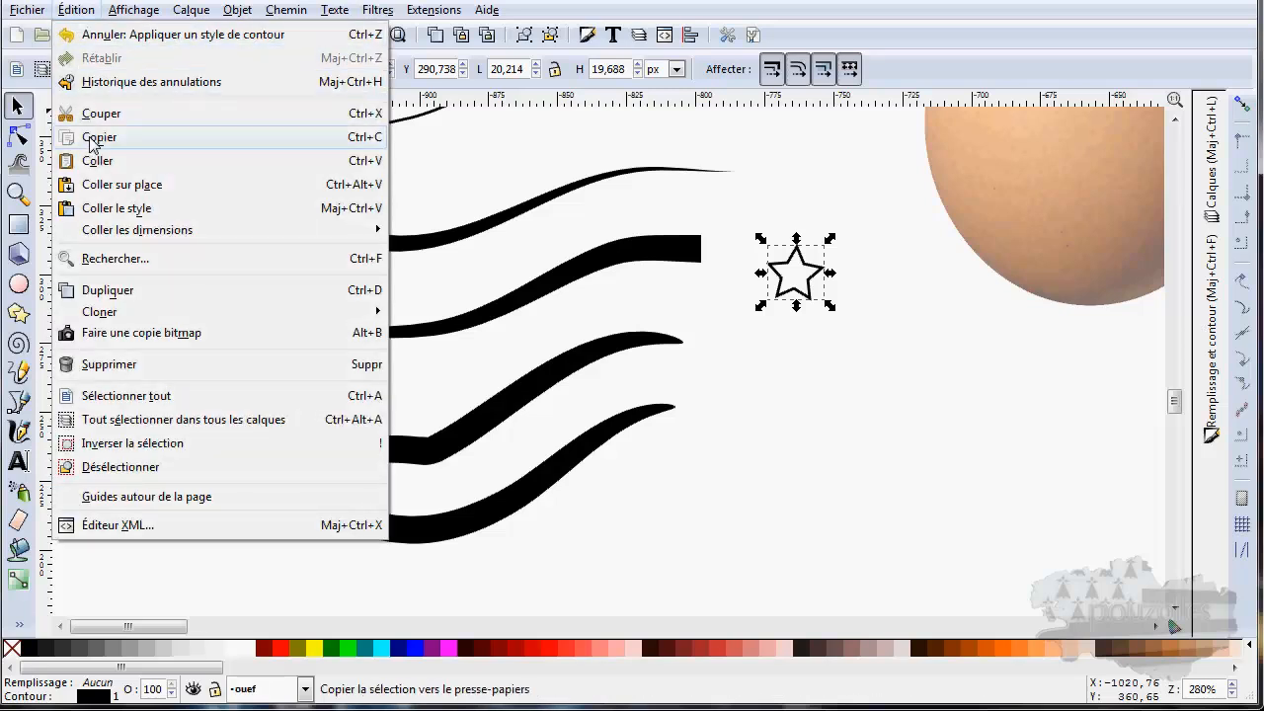
click(790, 225)
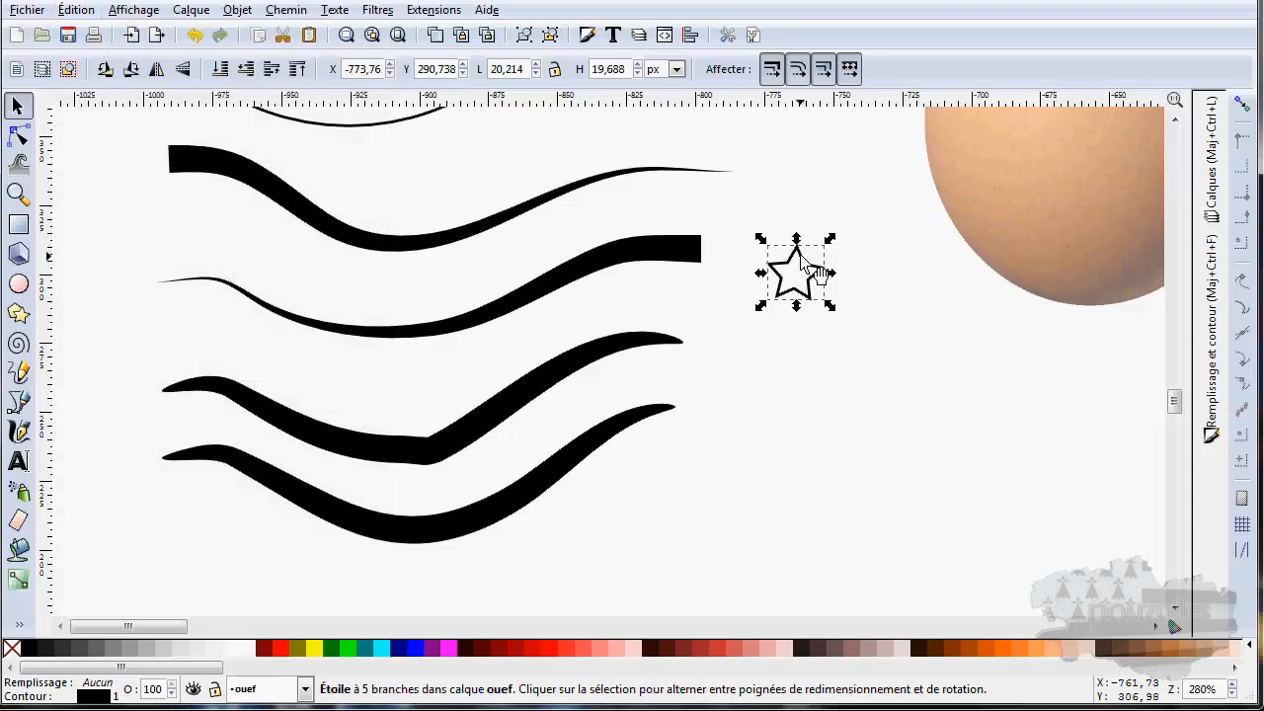
right_click(800, 258)
click(857, 350)
- With the clipboard star as the Pencil's shape, draw a long wavy line below the egg and four short strokes near the outlined star
click(20, 372)
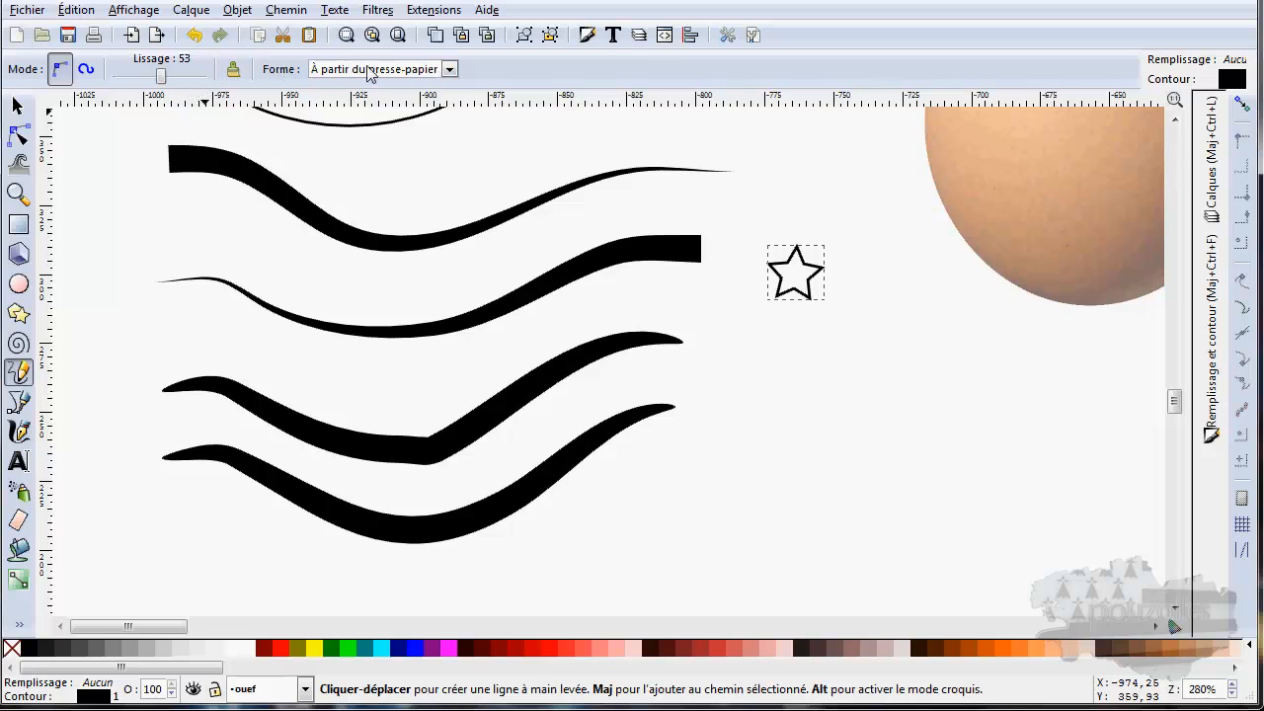
mouse_move(596, 529)
mouse_down()
mouse_move(629, 503)
mouse_move(702, 490)
mouse_move(769, 522)
mouse_move(932, 543)
mouse_move(1157, 475)
mouse_up()
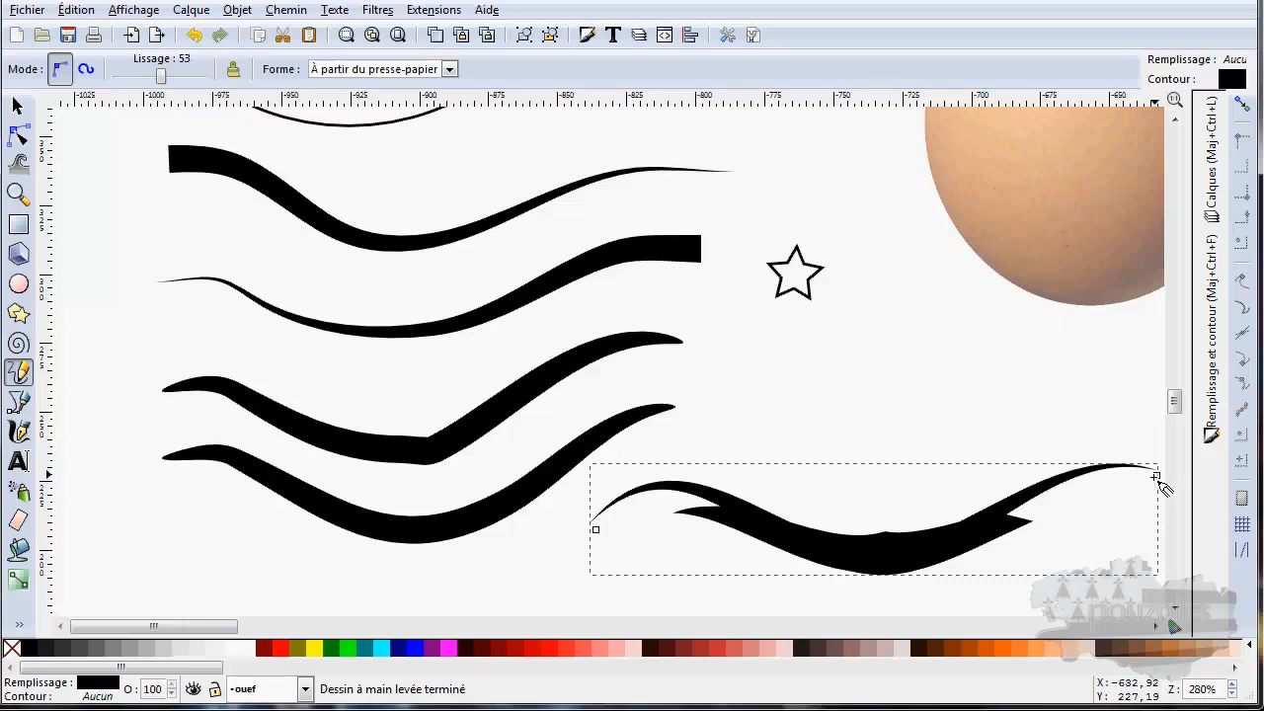
drag(959, 474, 898, 396)
drag(802, 341, 865, 342)
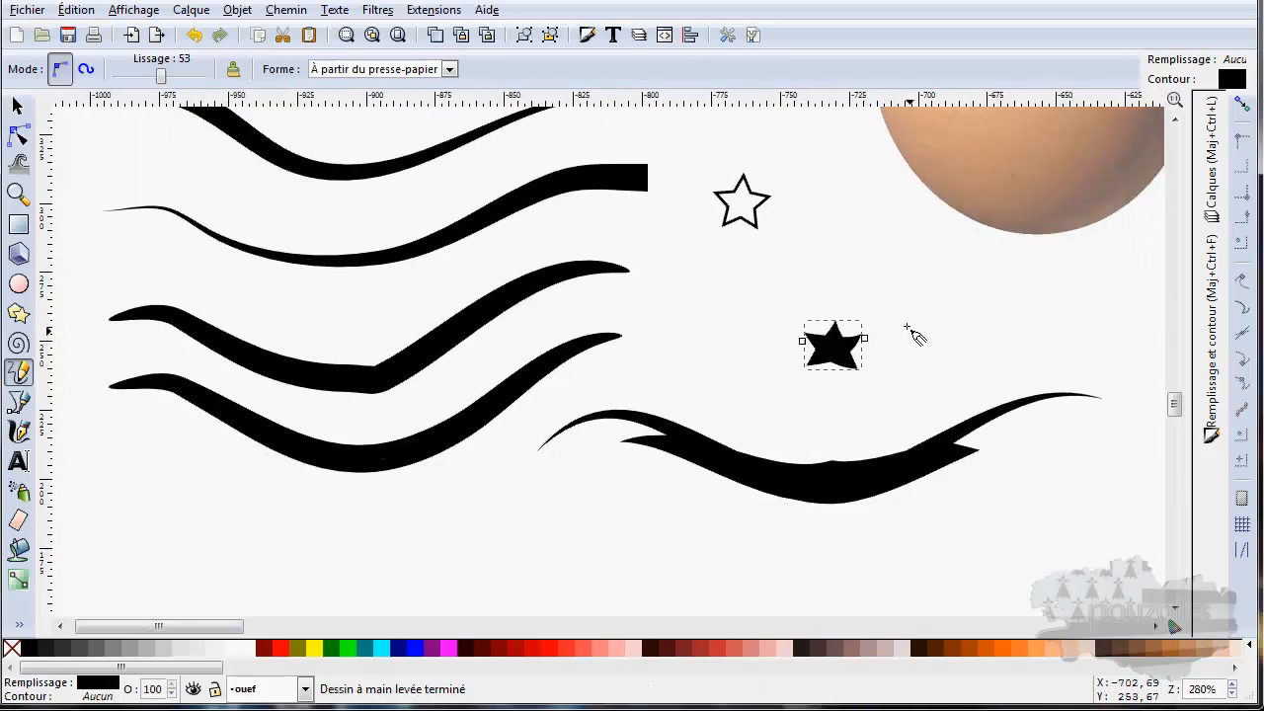
drag(910, 302, 935, 279)
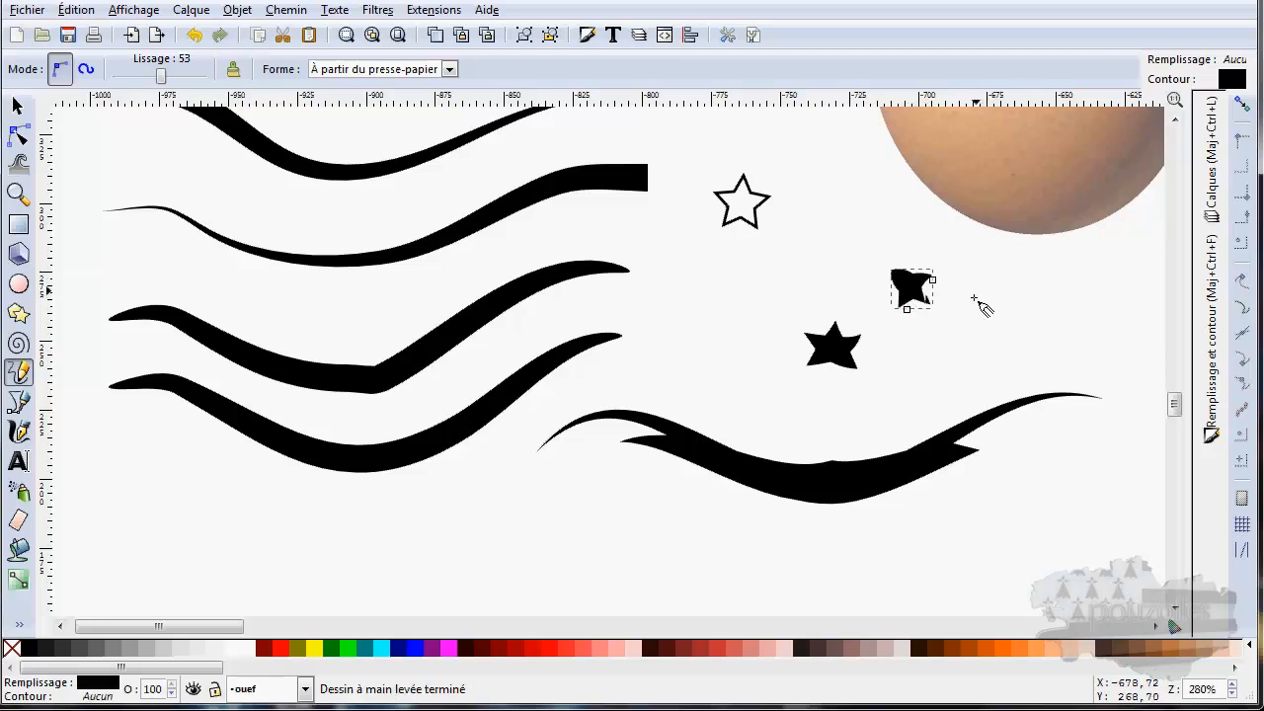
drag(803, 397, 882, 383)
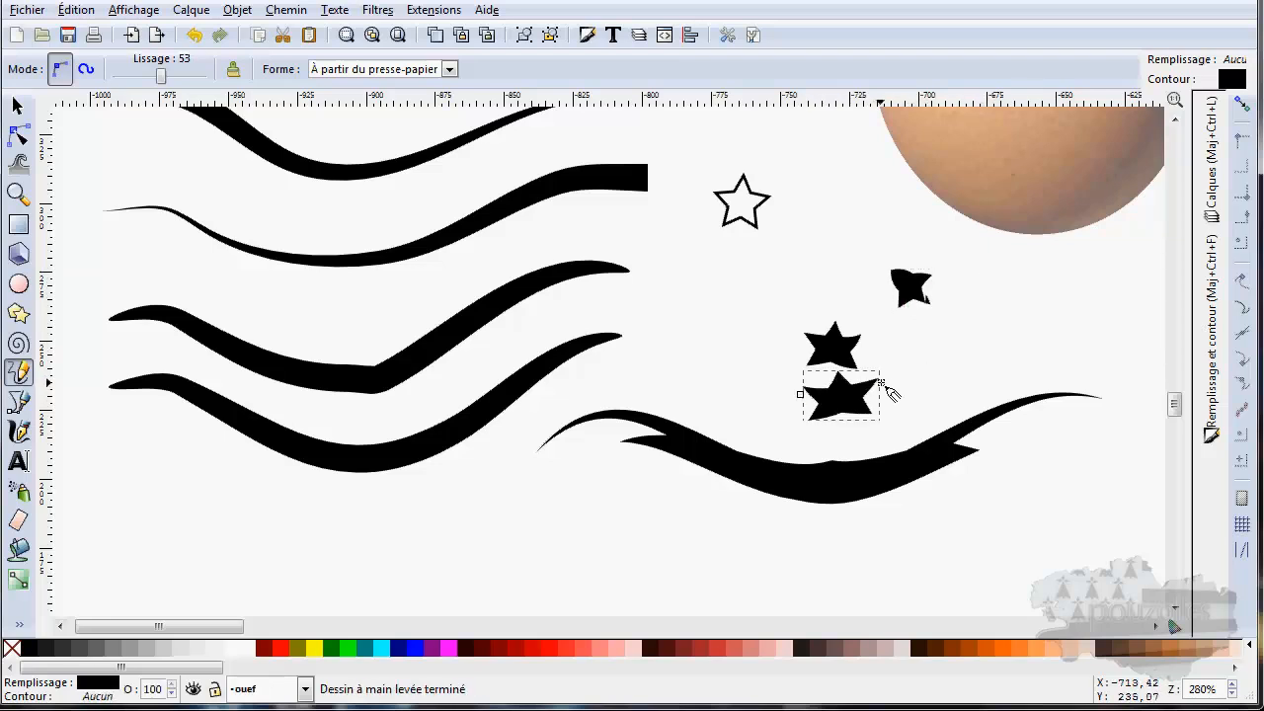
drag(714, 302, 762, 300)
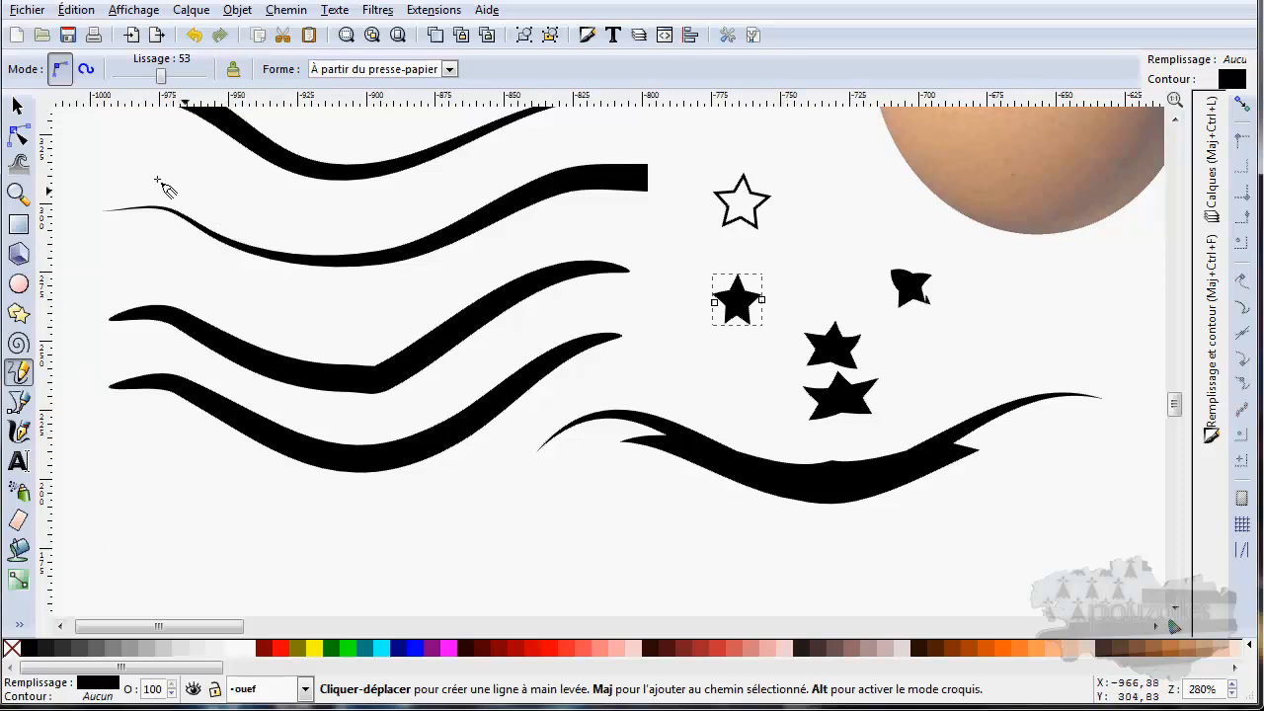
- Reset the Pencil tool's smoothing to its default of 4
click(235, 71)
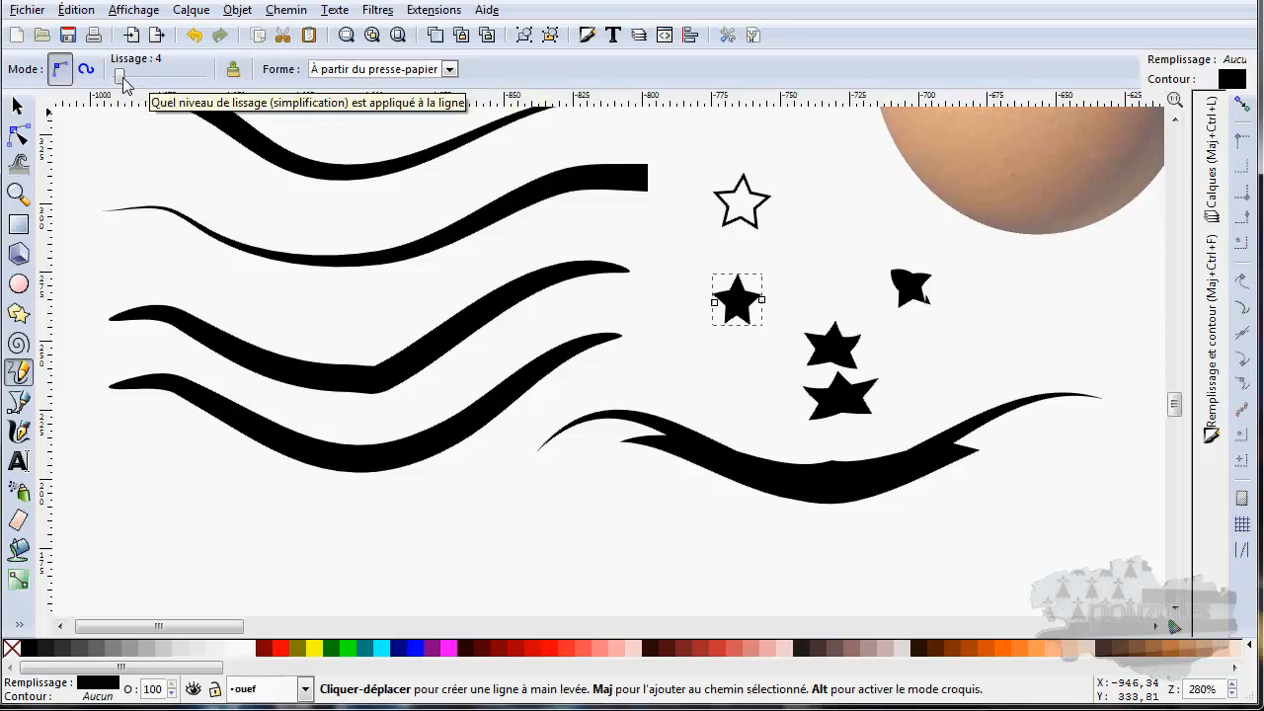
- With the Pencil's smoothing kept at its default of 4 and the shape set to Ellipse, draw two wavy strokes below the existing ones
drag(119, 77, 170, 83)
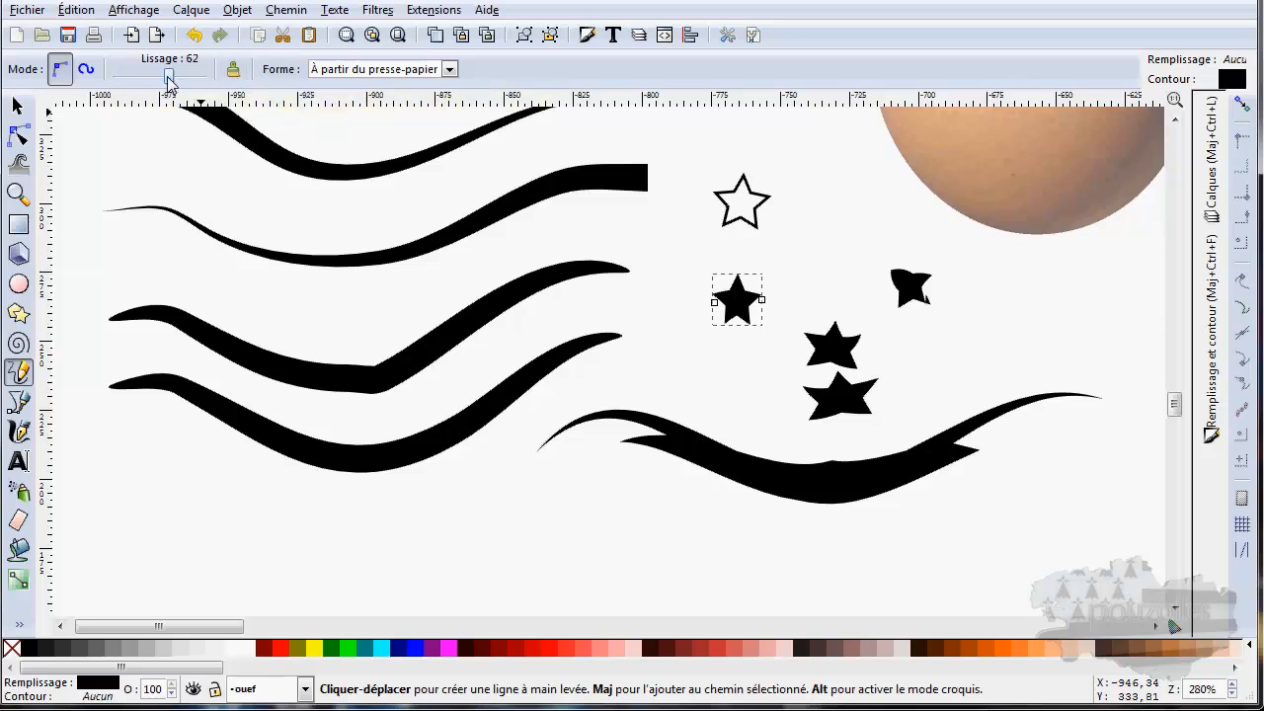
click(235, 71)
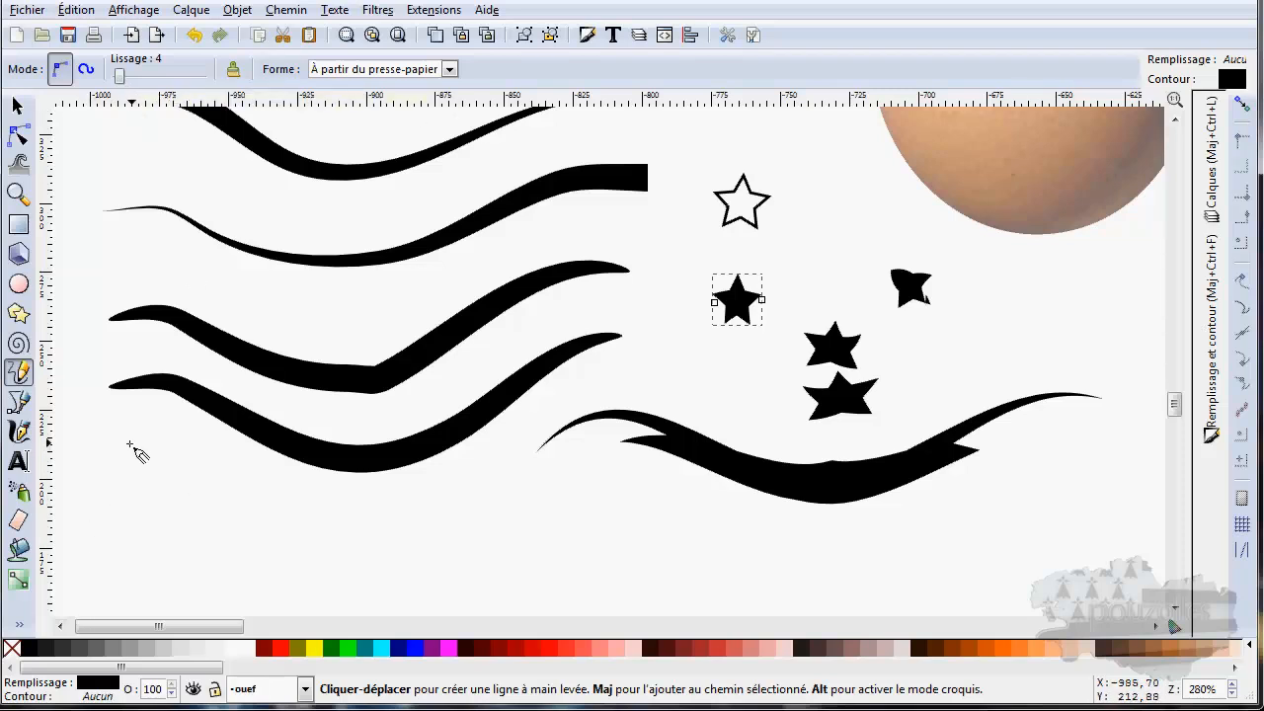
click(449, 70)
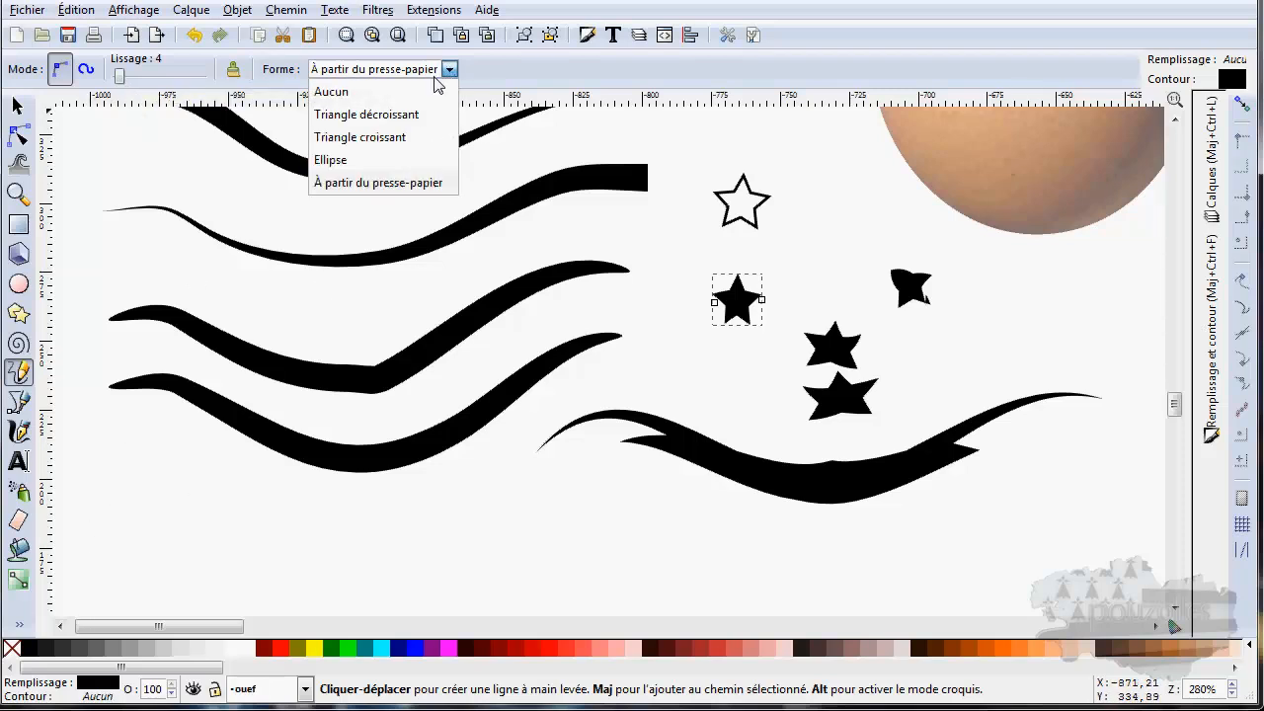
click(354, 166)
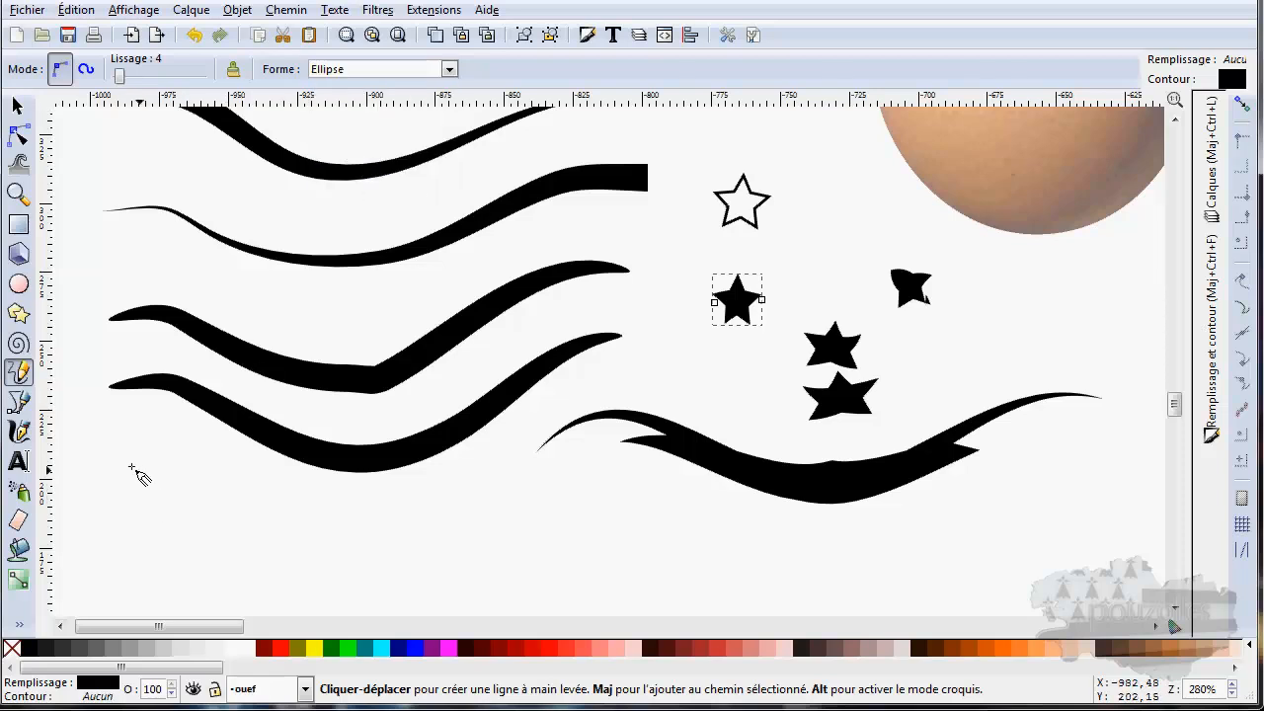
mouse_move(121, 443)
mouse_down()
mouse_move(150, 445)
mouse_move(254, 498)
mouse_move(405, 522)
mouse_move(554, 415)
mouse_move(624, 413)
mouse_up()
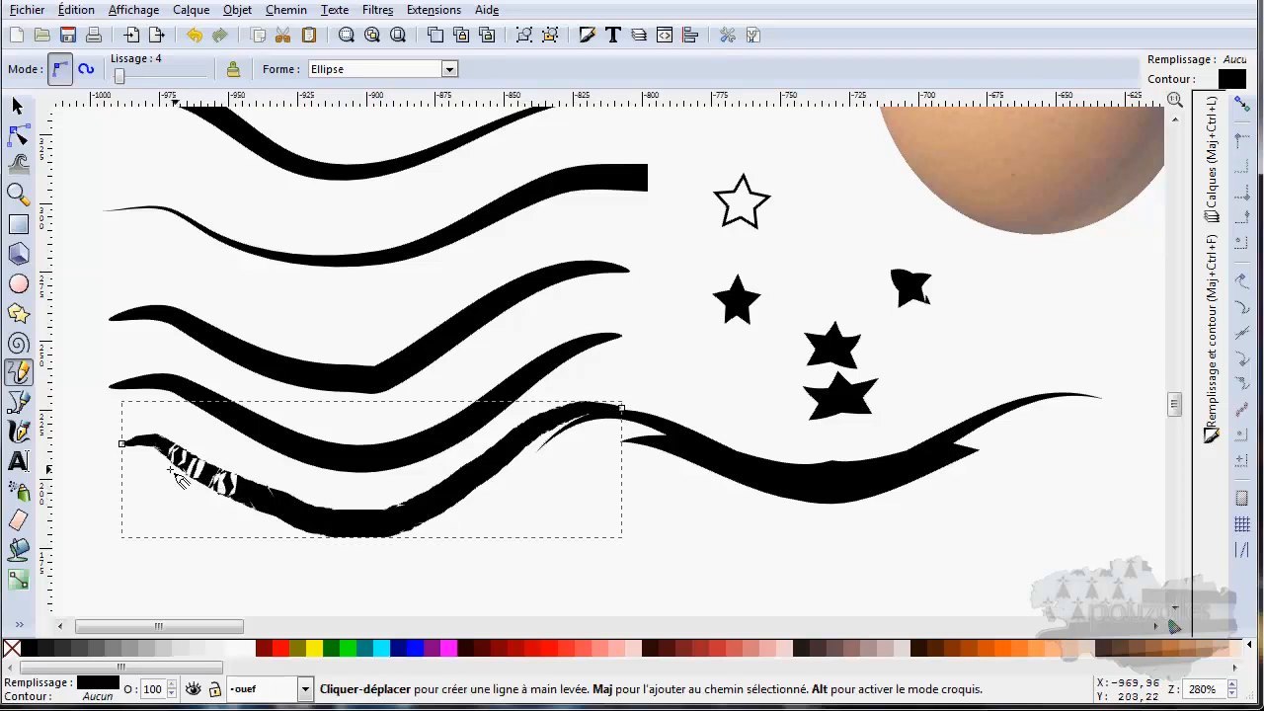
drag(382, 504, 425, 338)
mouse_move(162, 407)
mouse_down()
mouse_move(229, 426)
mouse_move(295, 479)
mouse_move(449, 475)
mouse_move(645, 367)
mouse_up()
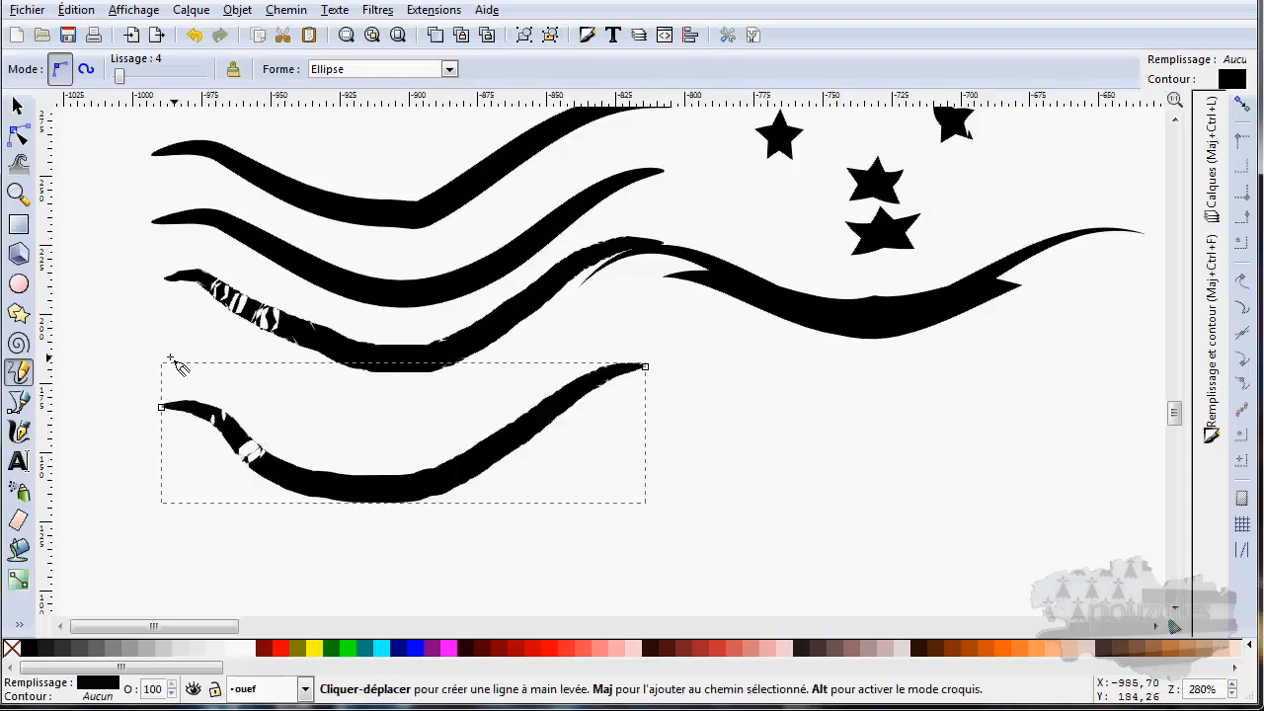
- Raise the Pencil's smoothing to 57 and draw another Ellipse-shaped wavy stroke beneath the last one, comparing it with the rougher strokes above
drag(128, 79, 167, 83)
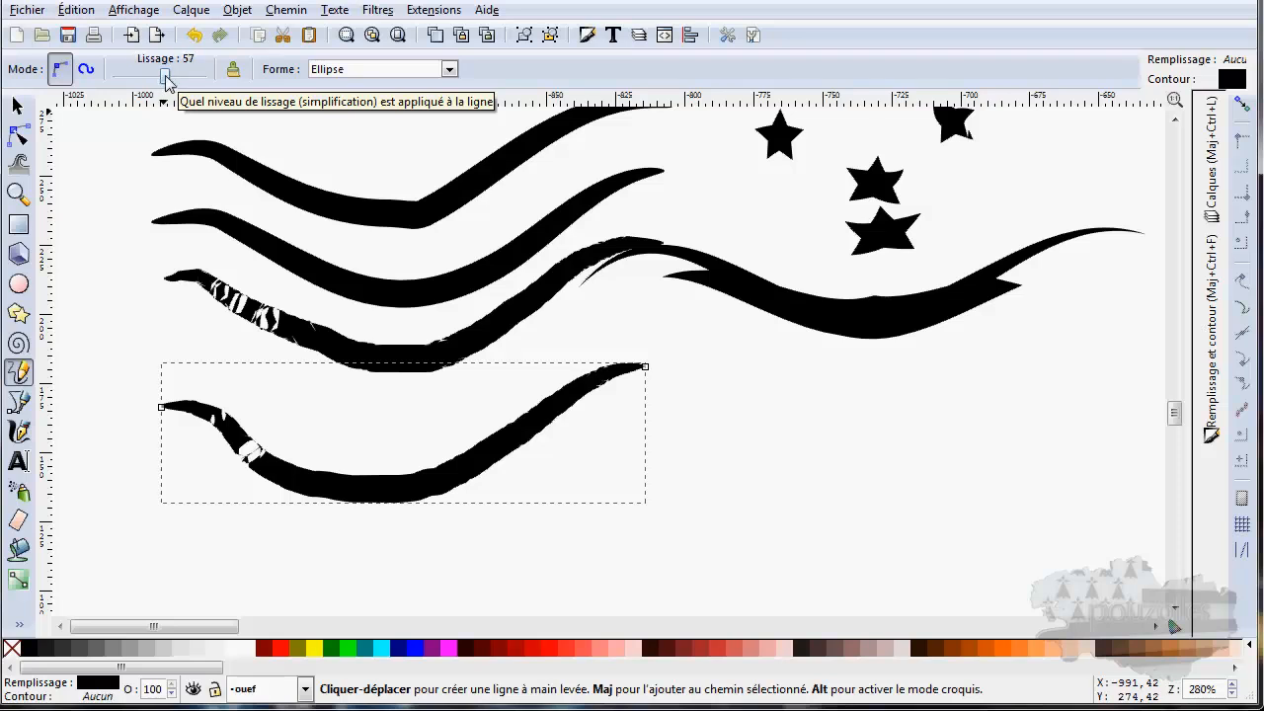
mouse_move(160, 484)
mouse_down()
mouse_move(195, 489)
mouse_move(318, 566)
mouse_move(473, 550)
mouse_move(637, 459)
mouse_up()
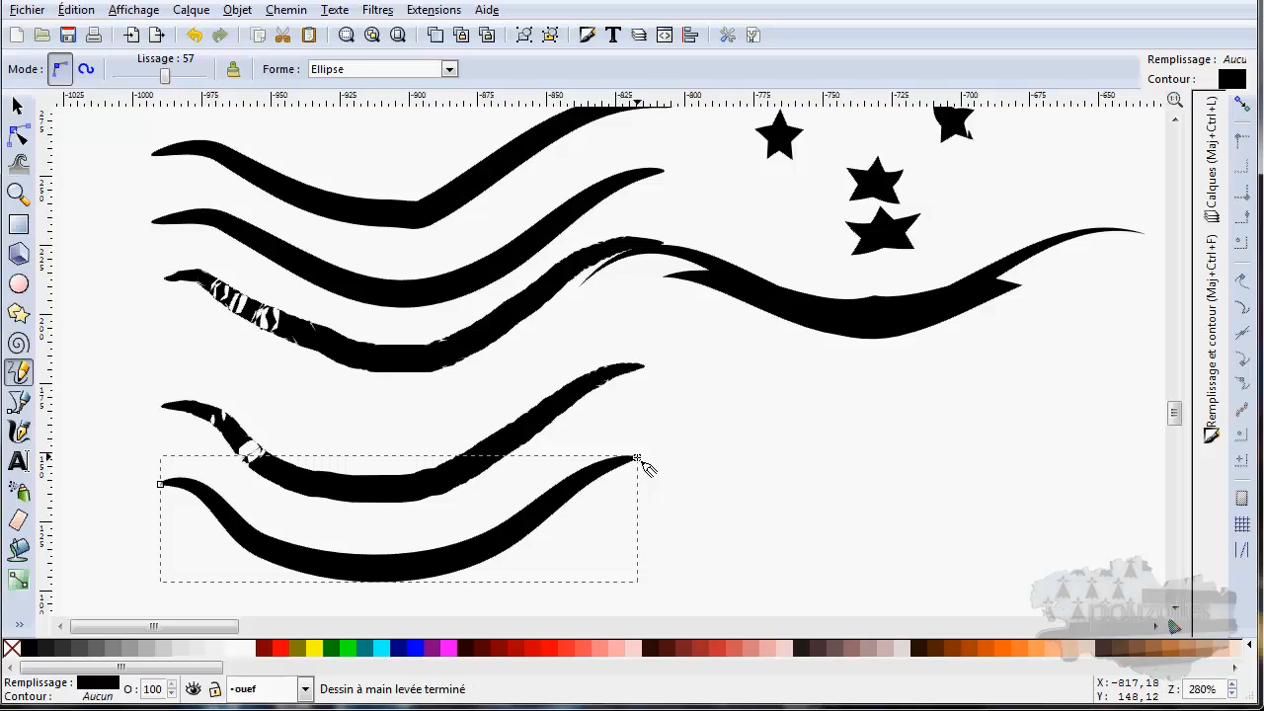
scroll(553, 484, up, 4)
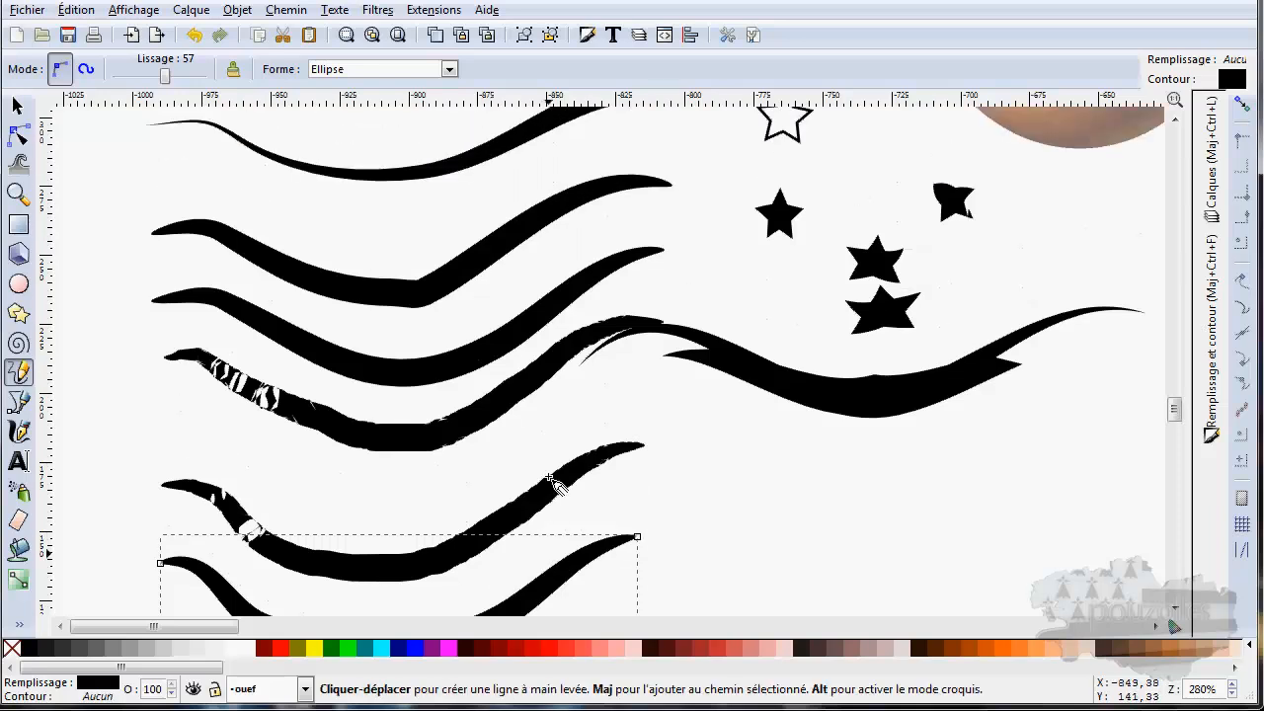
scroll(553, 483, down, 3)
scroll(553, 484, up, 2)
scroll(553, 484, down, 4)
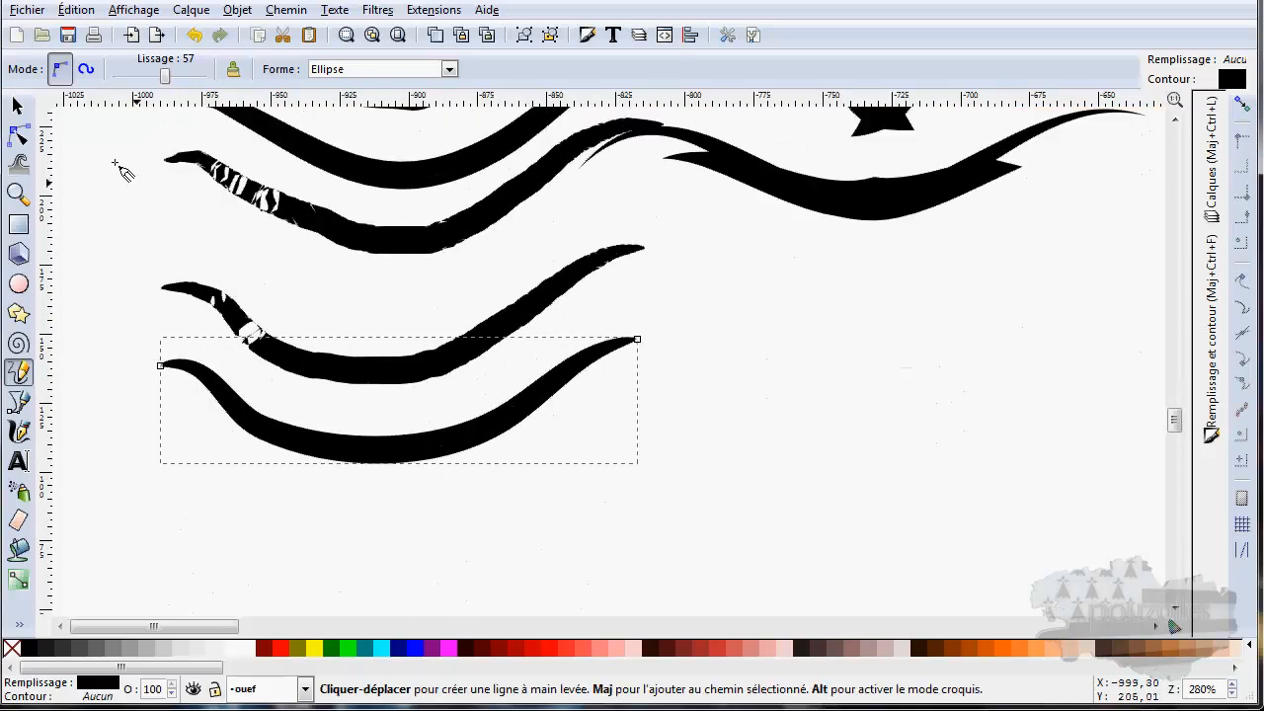
- Delete the three lowest wavy Ellipse strokes together with the lowest filled star
click(17, 105)
scroll(800, 432, up, 2)
scroll(800, 432, up, 2)
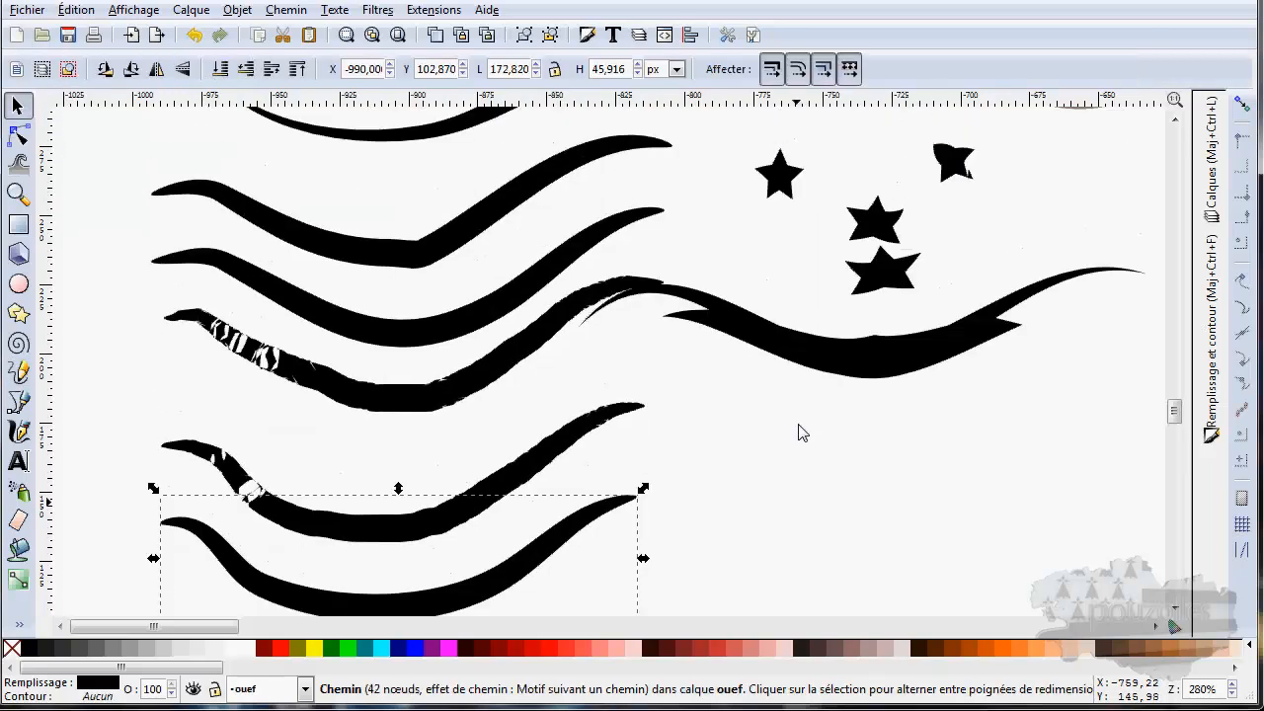
scroll(916, 445, down, 3)
drag(988, 148, 99, 604)
key(Delete)
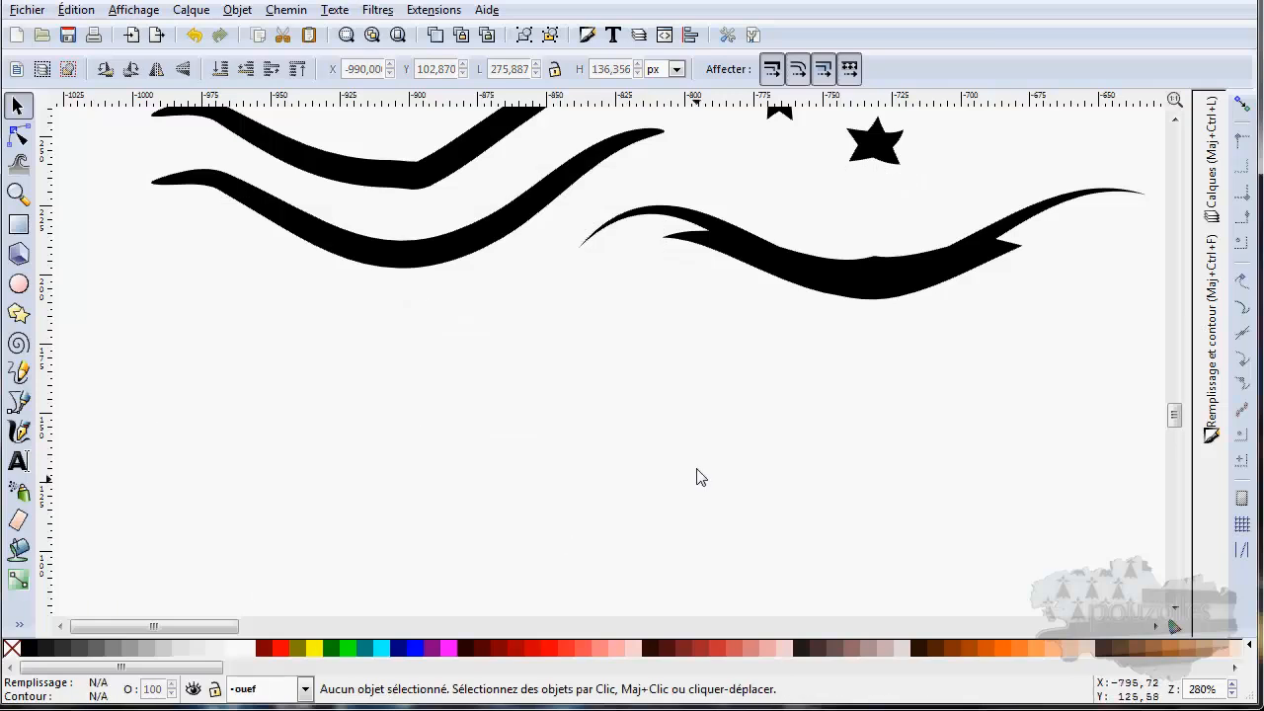
- Delete the two remaining Ellipse strokes, the leftover filled stars and the long clipboard-shaped wavy line
scroll(649, 426, up, 4)
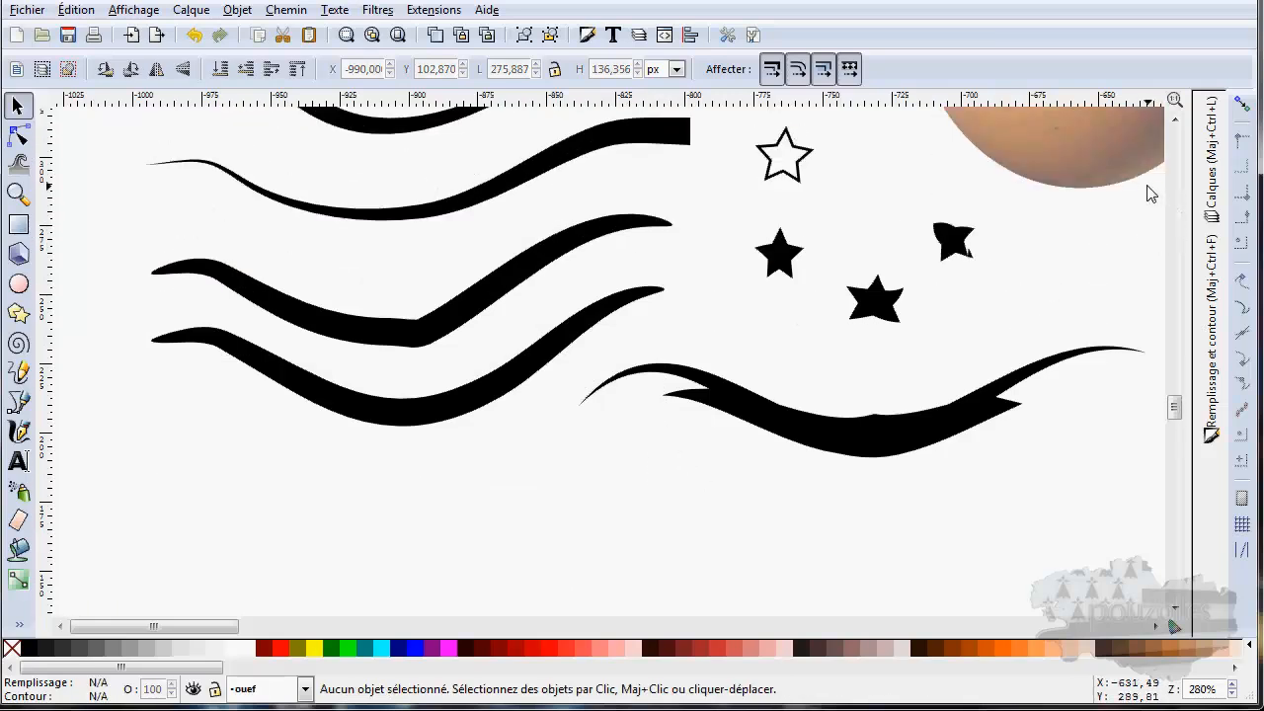
mouse_move(1148, 192)
mouse_down()
mouse_move(621, 527)
mouse_move(99, 602)
mouse_up()
key(Delete)
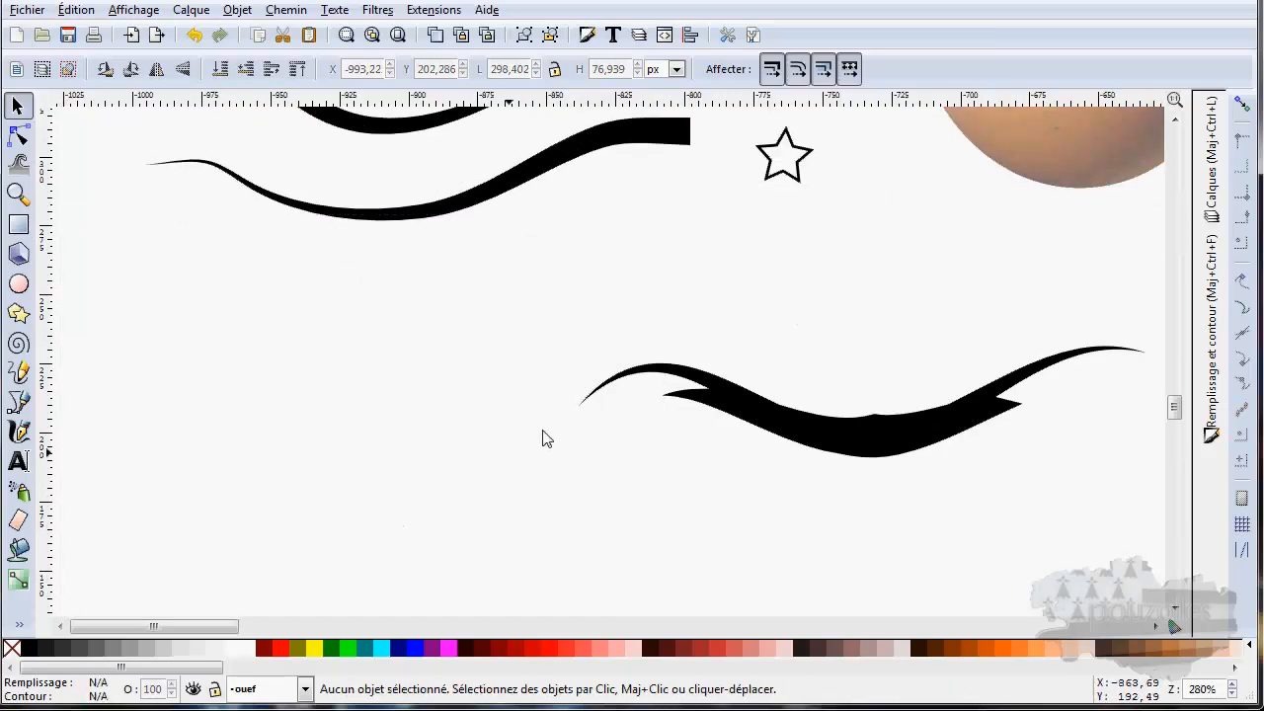
mouse_move(1150, 286)
mouse_down()
mouse_move(1063, 474)
mouse_move(479, 528)
mouse_up()
key(Delete)
- Delete the two triangle-shaped wavy strokes and the outlined star beside the egg
scroll(482, 492, up, 3)
scroll(481, 491, up, 4)
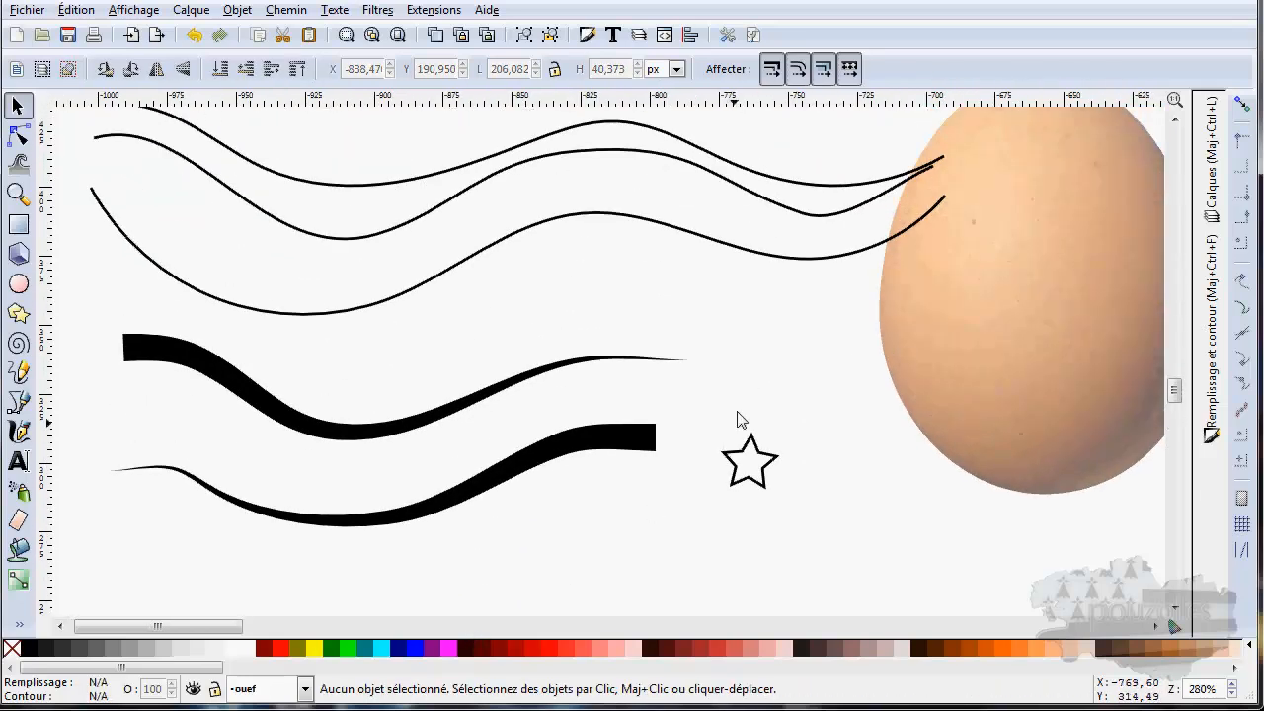
drag(826, 314, 79, 598)
key(Delete)
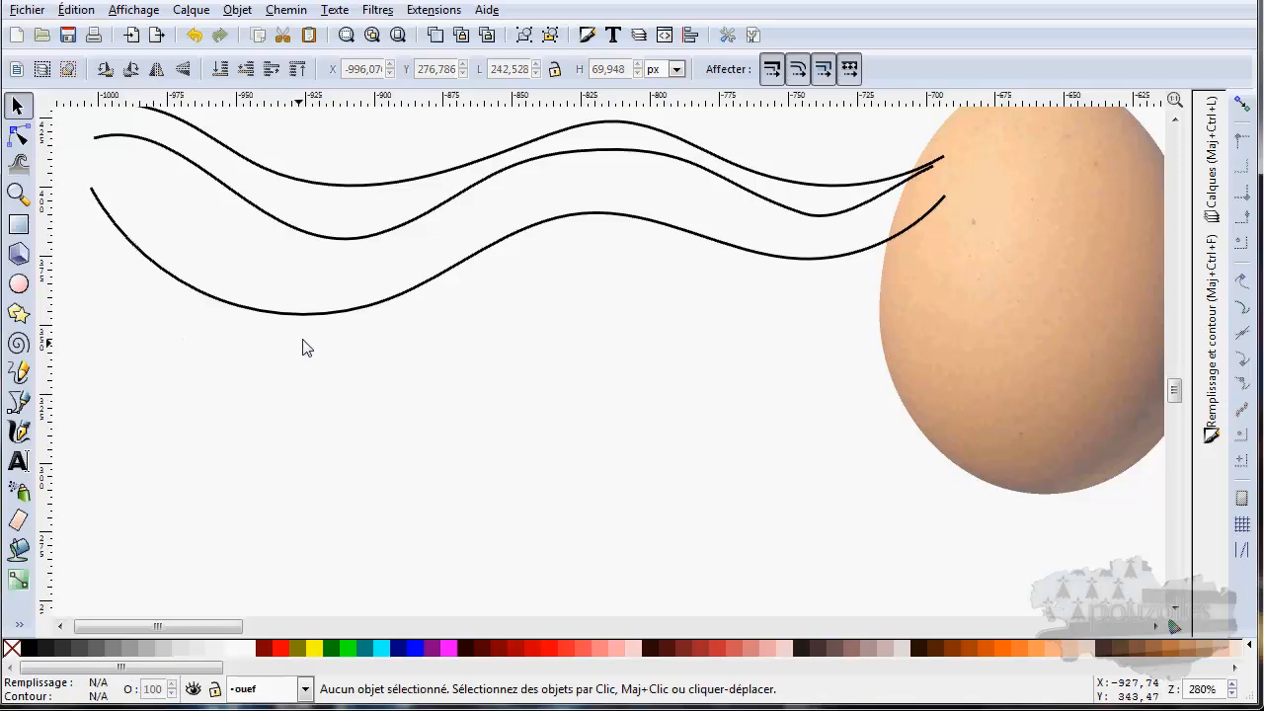
- Delete the three thin wavy lines that run toward the egg, one after another
click(312, 316)
key(Delete)
click(371, 233)
key(Delete)
click(372, 186)
key(Delete)
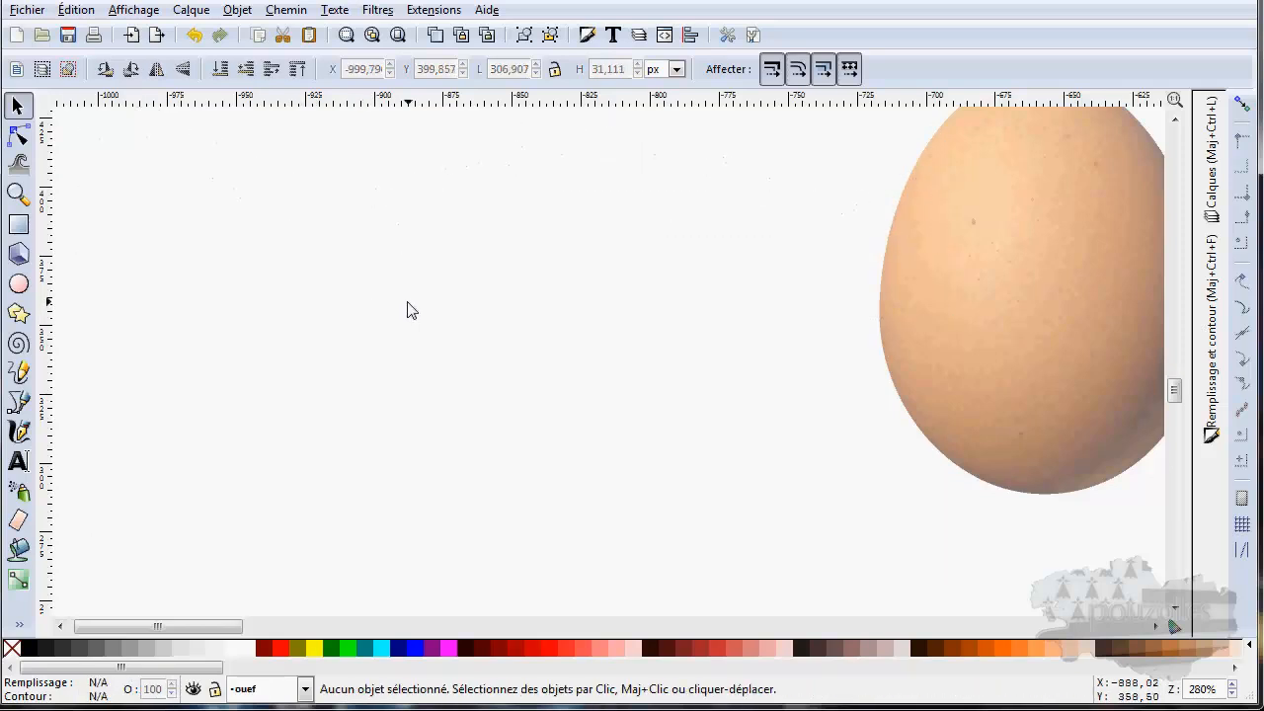
- Set the Pencil tool to no shape (Aucun) with a smoothing of 48 for tracing the egg
scroll(428, 340, up, 2)
drag(741, 428, 392, 396)
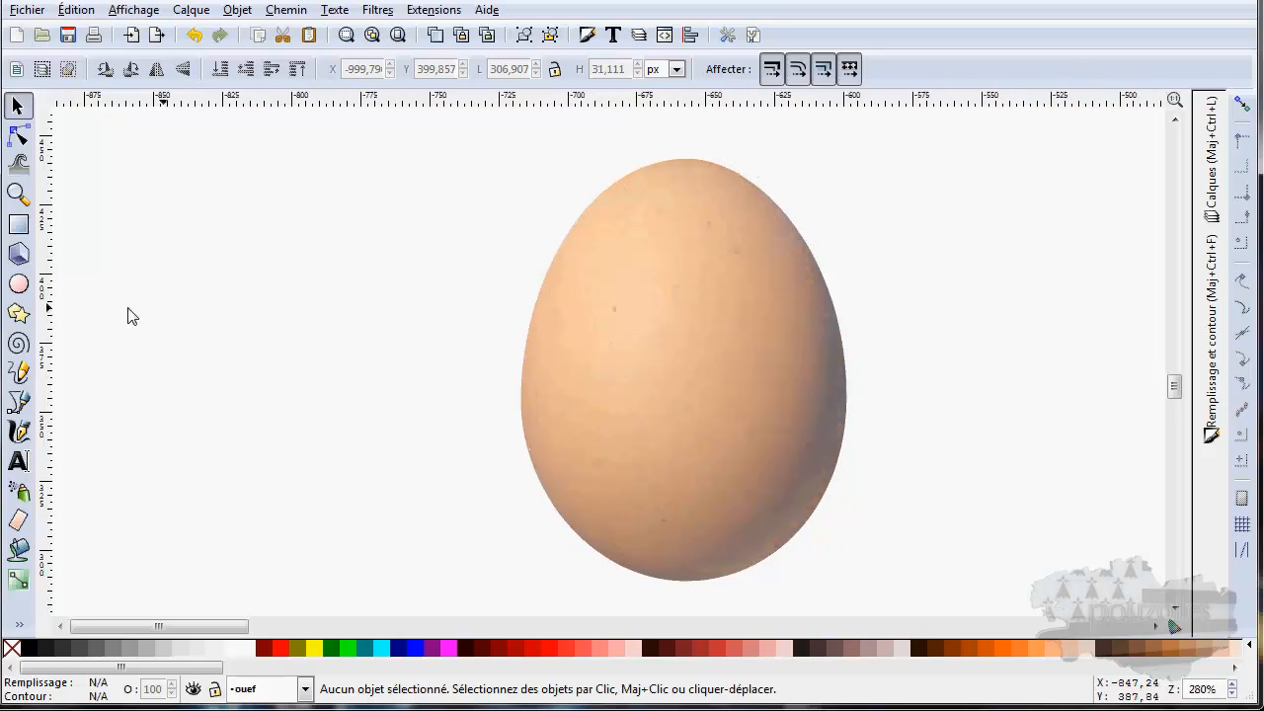
click(19, 373)
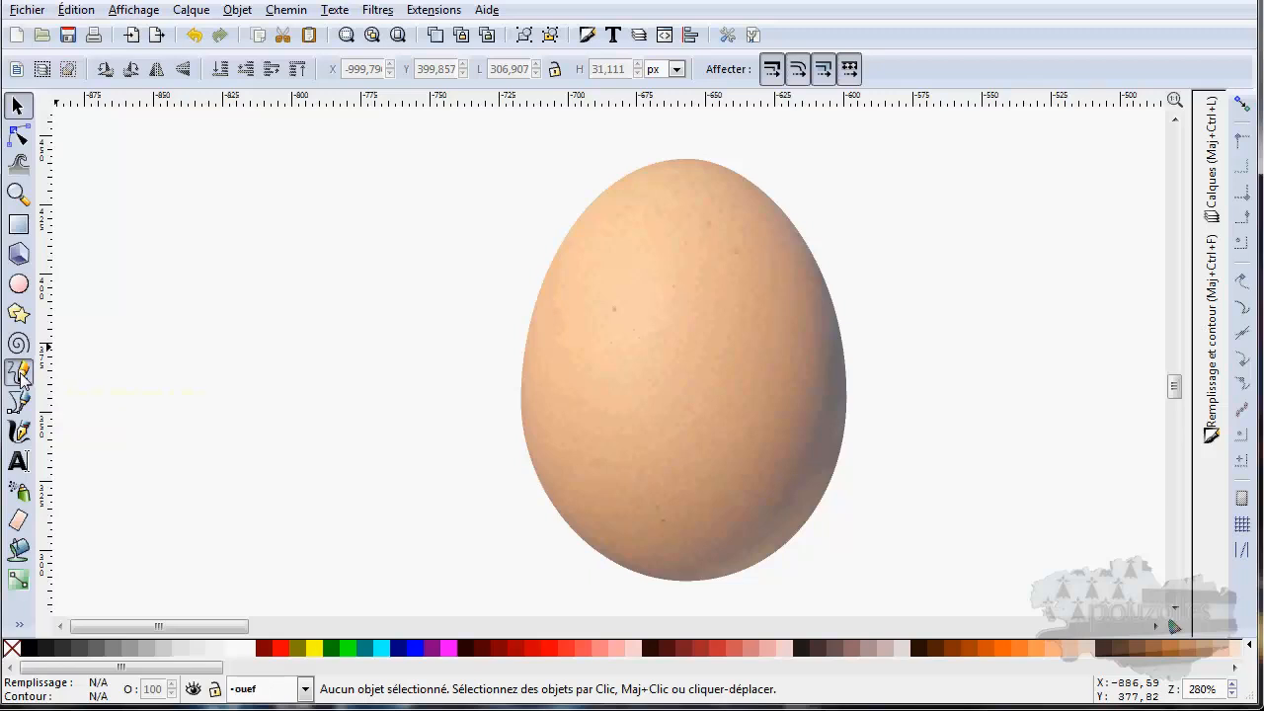
click(449, 69)
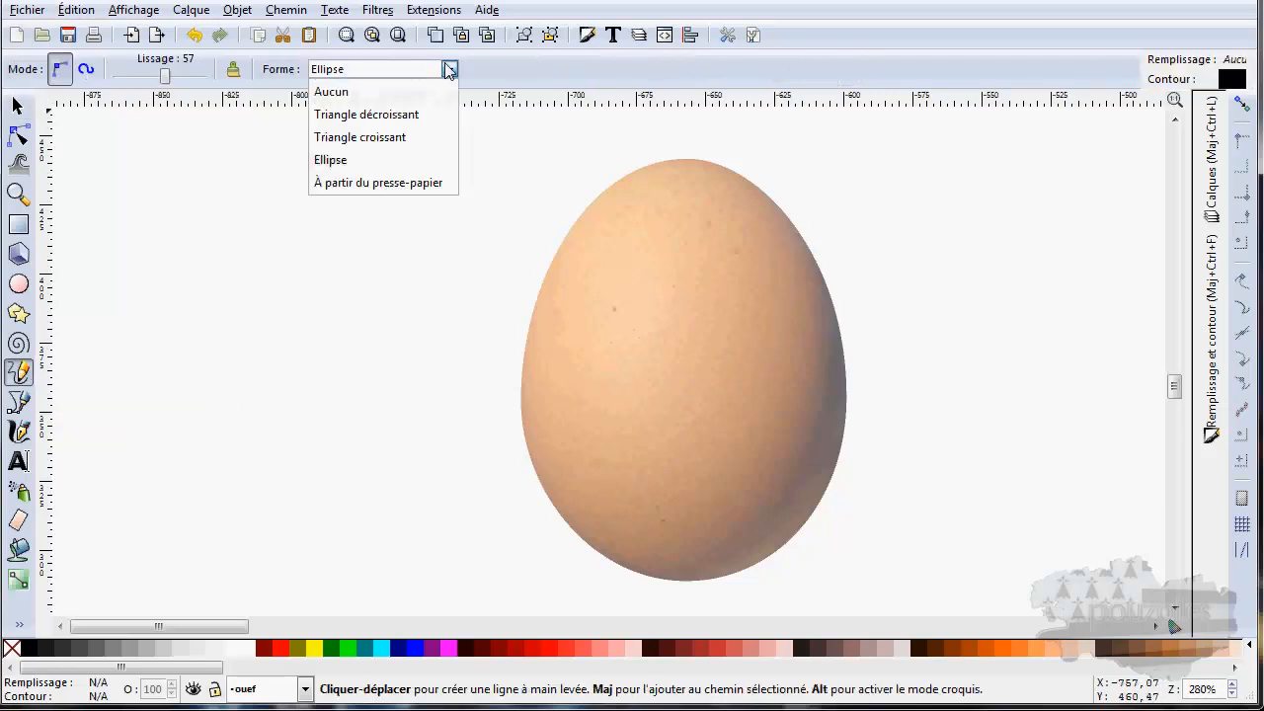
click(362, 93)
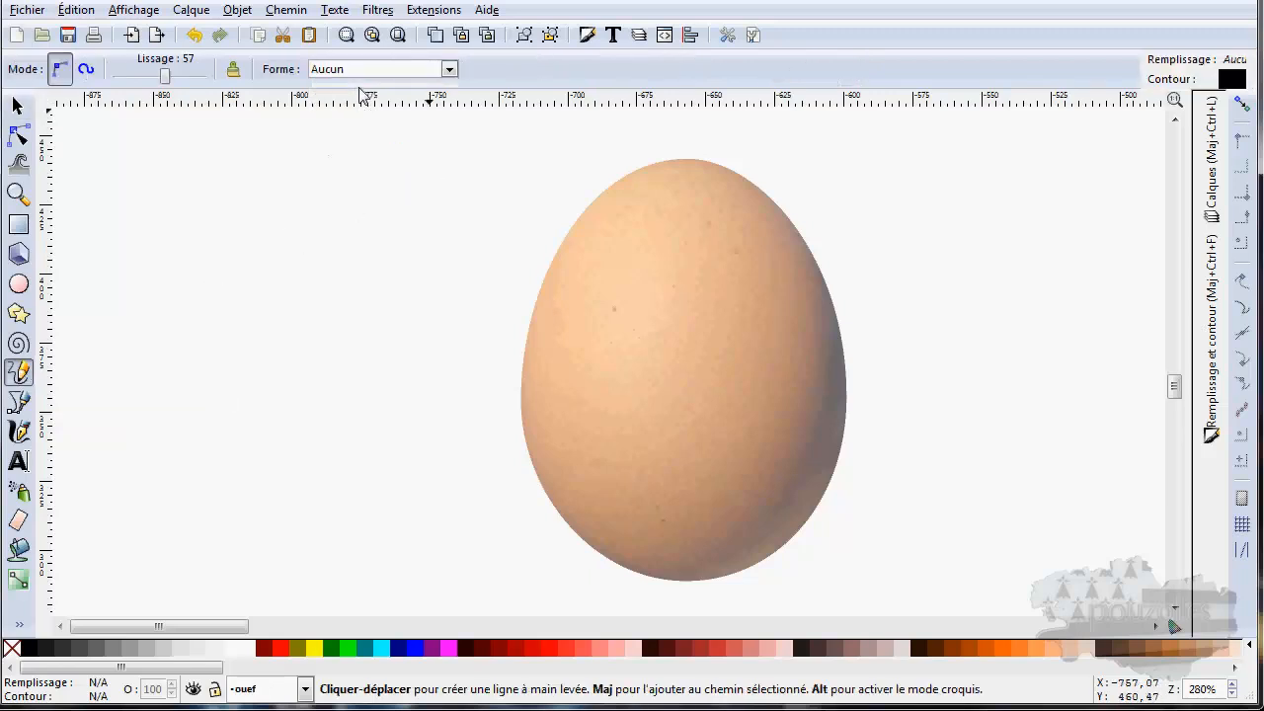
click(168, 88)
drag(169, 88, 161, 89)
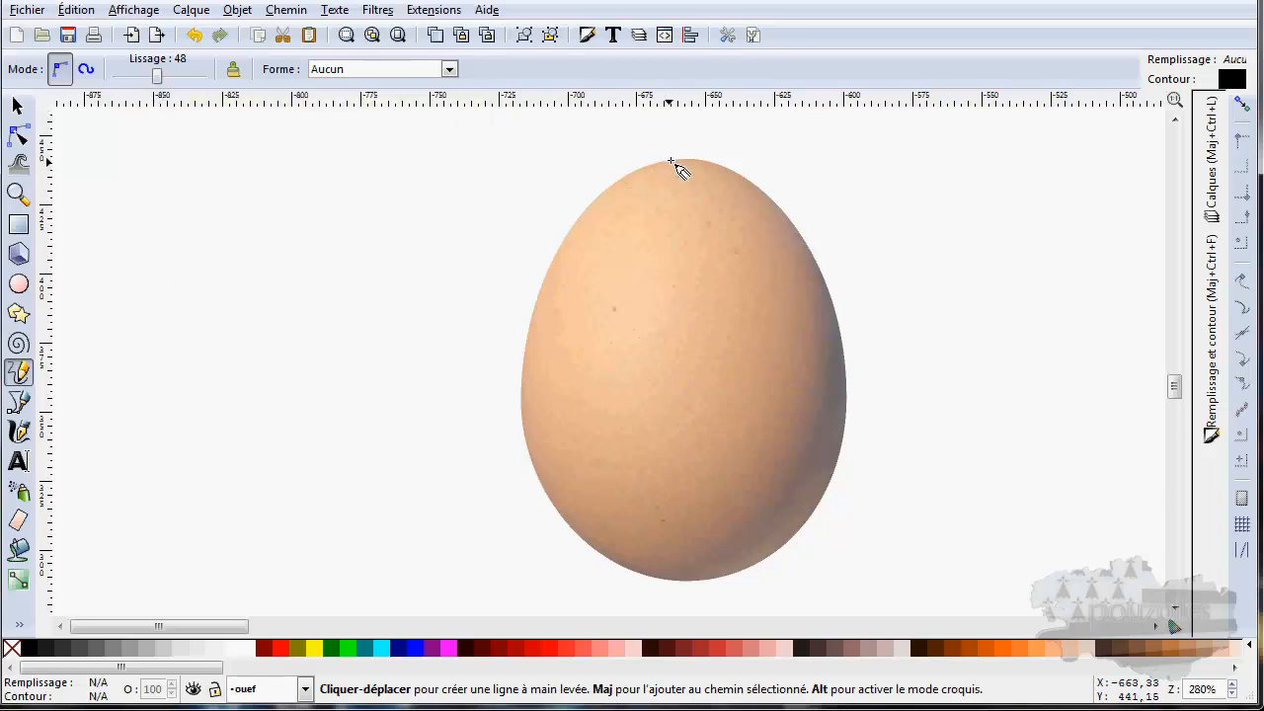
- Trace the egg's left half freehand from top to bottom and move the line's lower end node onto the egg's bottom edge
mouse_move(689, 160)
mouse_down()
mouse_move(620, 185)
mouse_move(571, 240)
mouse_move(543, 331)
mouse_move(537, 418)
mouse_move(600, 559)
mouse_move(697, 589)
mouse_up()
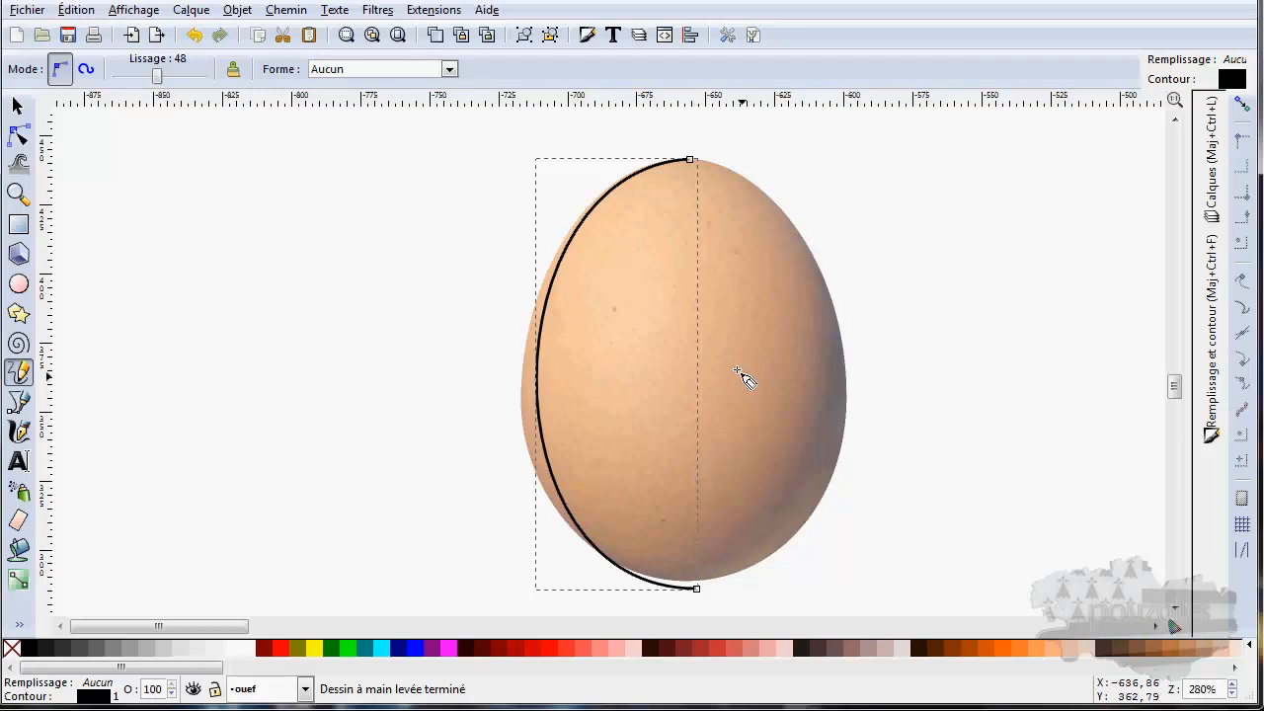
click(20, 105)
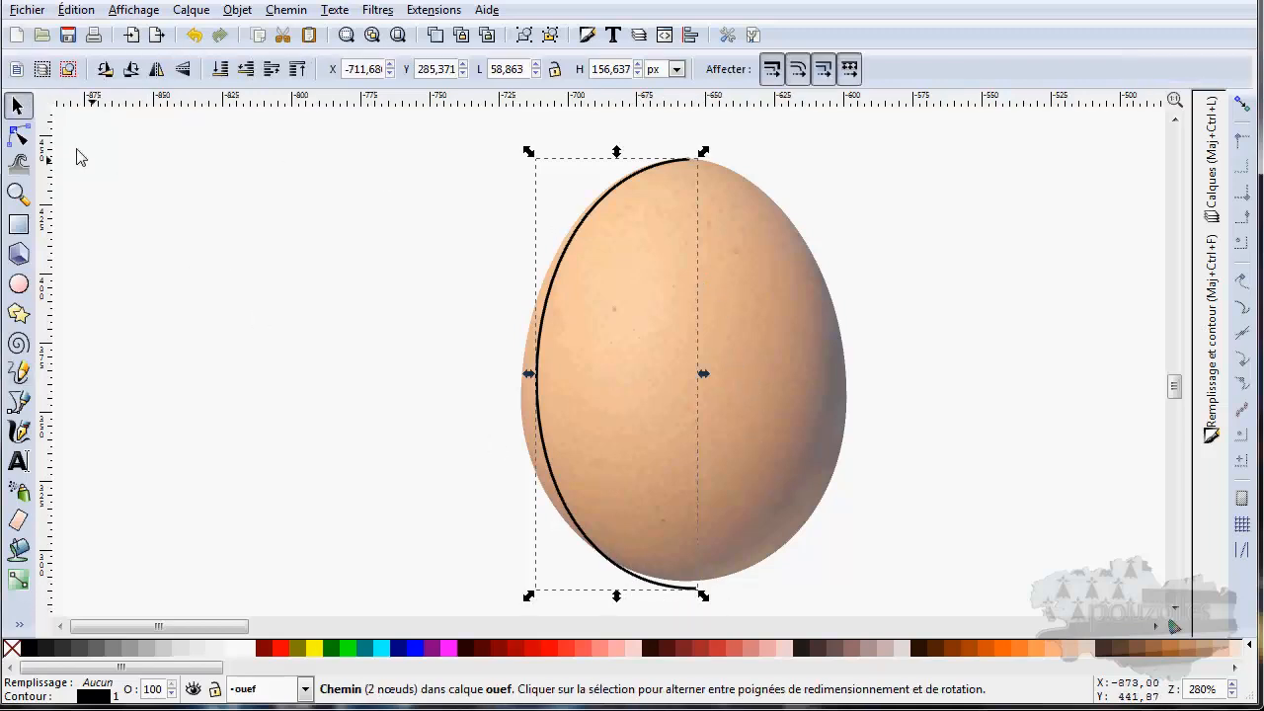
click(18, 135)
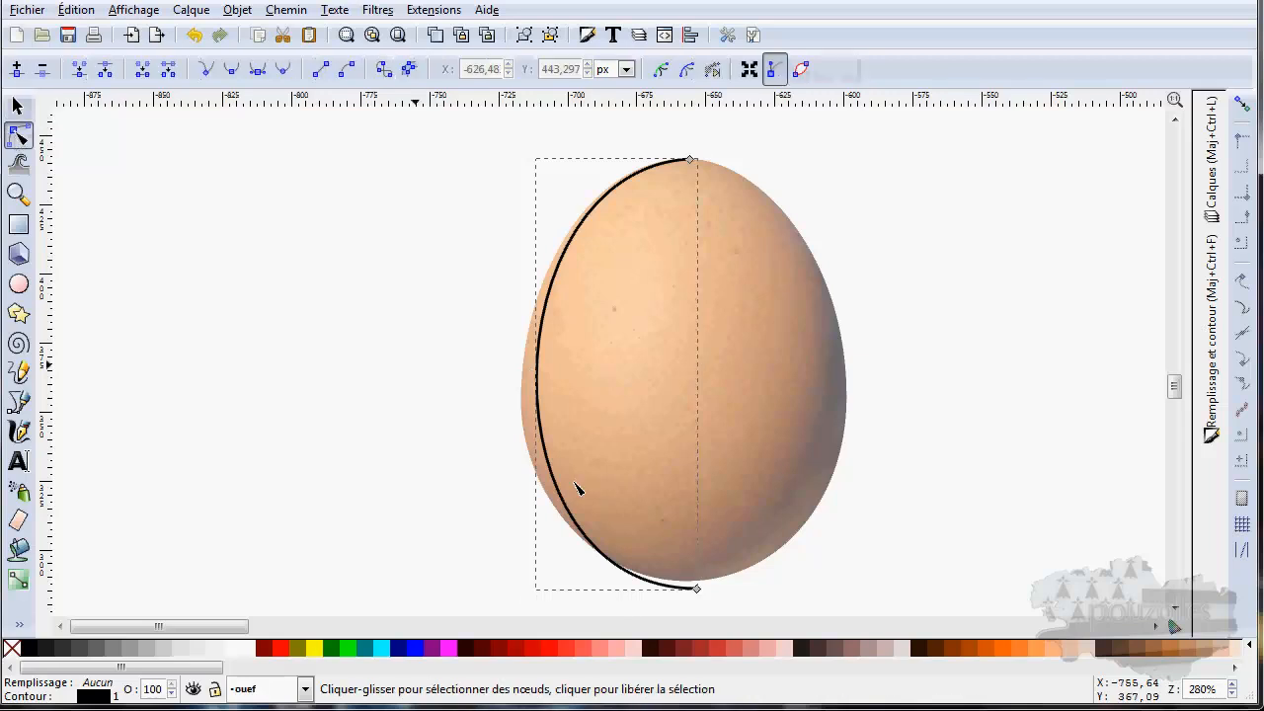
click(696, 588)
drag(696, 589, 694, 584)
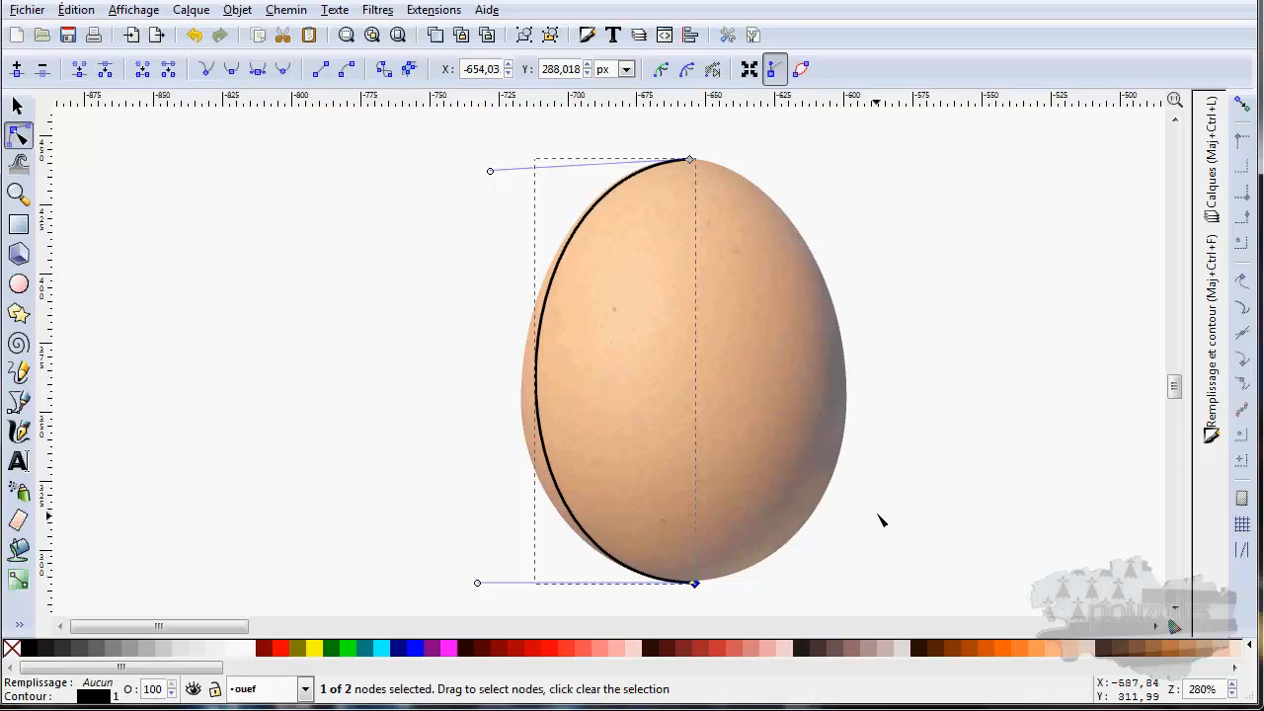
- Close the path by tracing the egg's right half between the top and bottom nodes, and adjust all four node handles to fit the contour
click(18, 371)
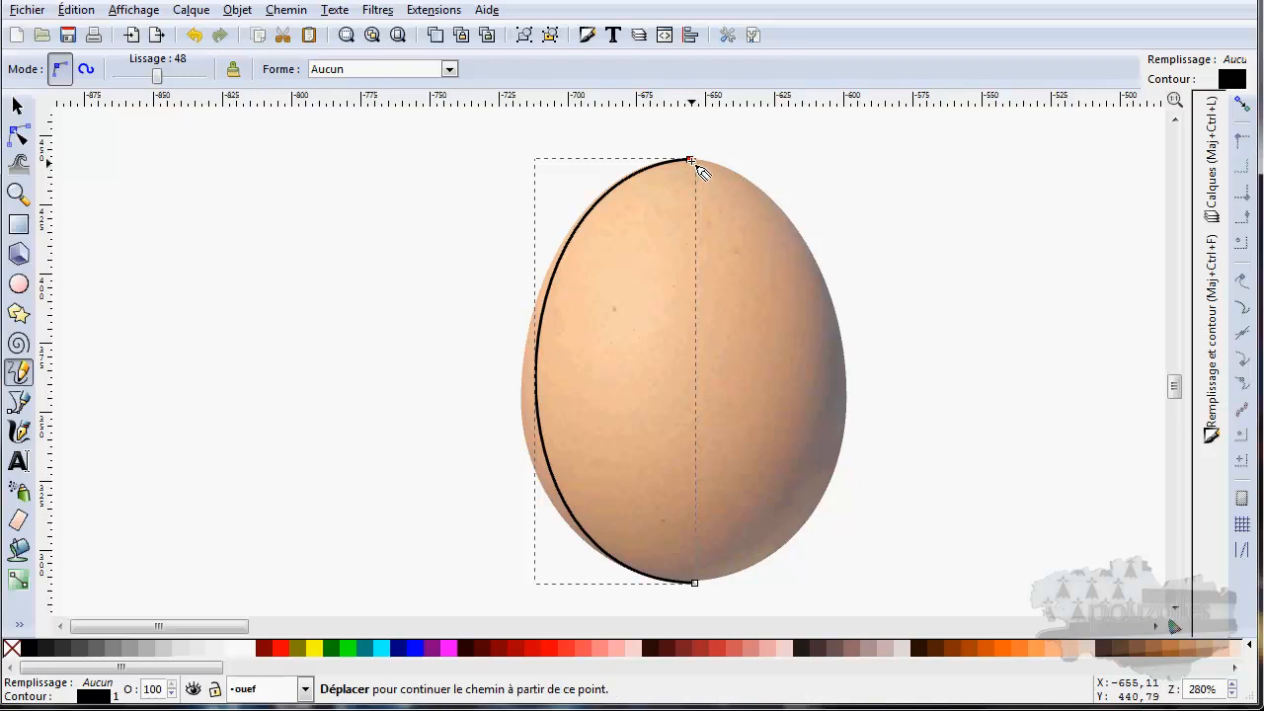
mouse_move(691, 161)
mouse_down()
mouse_move(761, 198)
mouse_move(795, 240)
mouse_move(839, 341)
mouse_move(842, 440)
mouse_move(818, 511)
mouse_move(780, 558)
mouse_move(695, 584)
mouse_up()
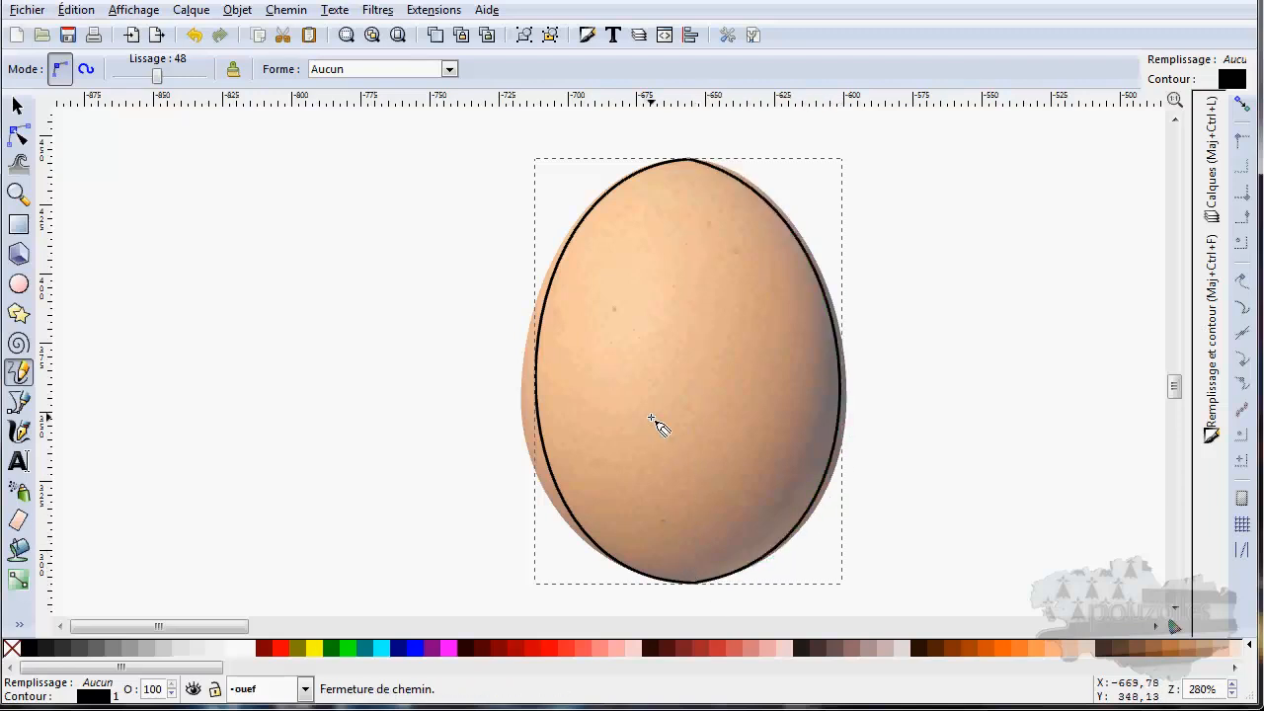
click(18, 136)
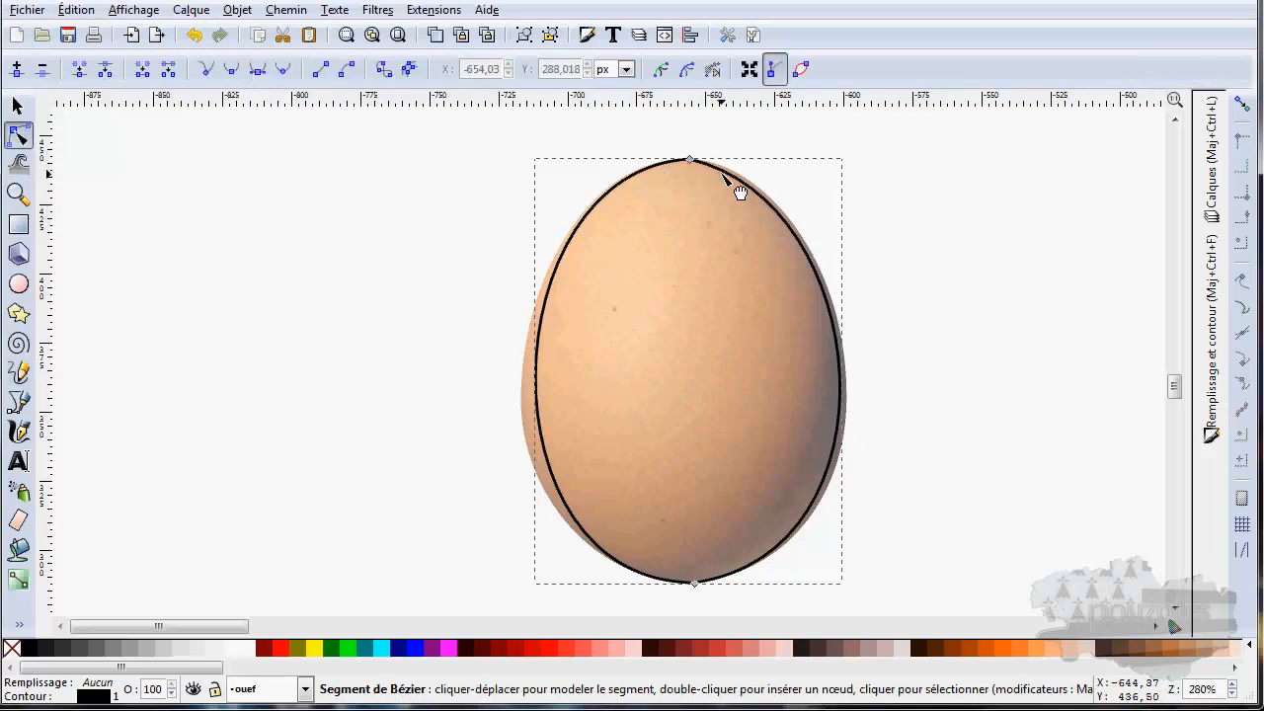
click(690, 160)
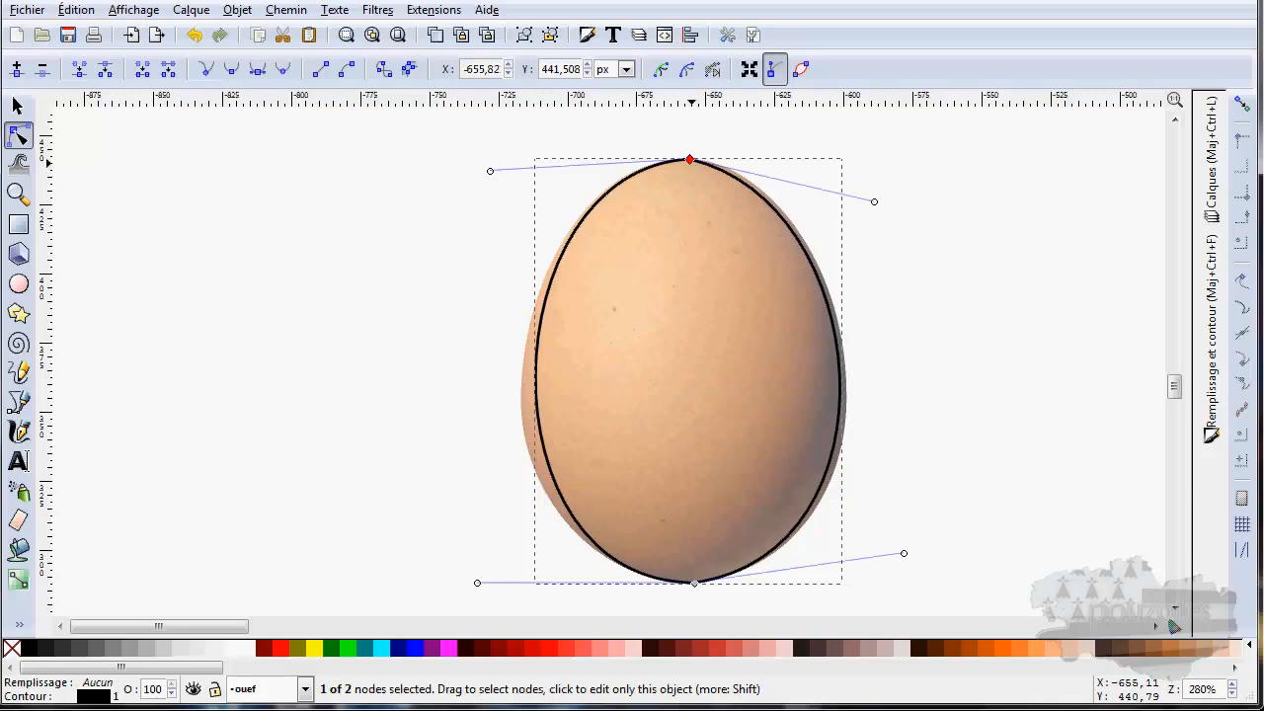
drag(875, 203, 868, 175)
drag(904, 553, 919, 571)
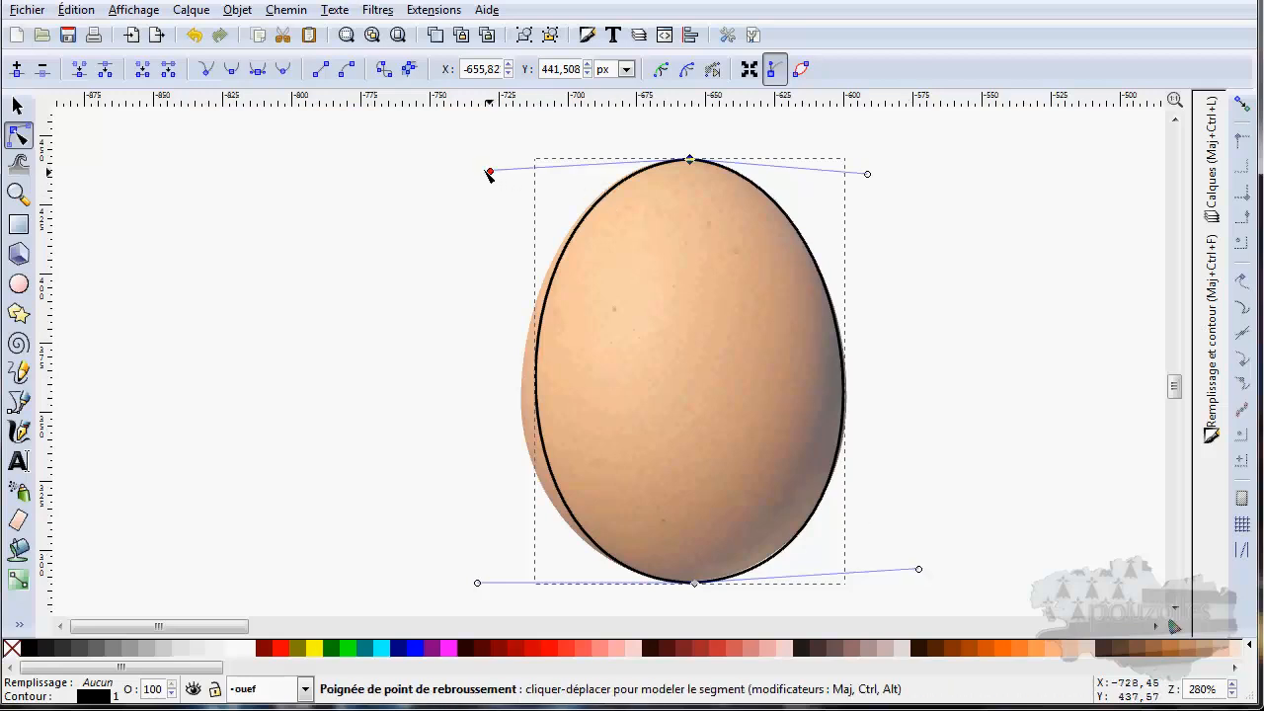
drag(490, 175, 474, 178)
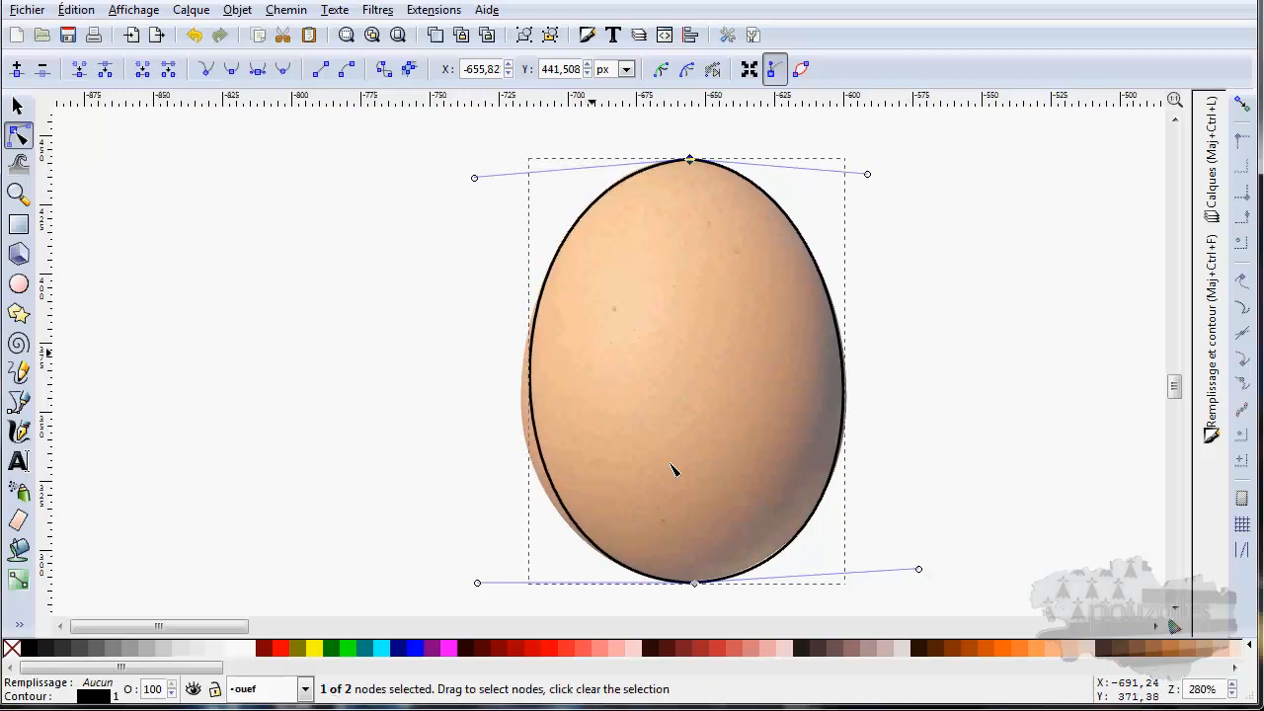
mouse_move(477, 582)
mouse_down()
mouse_move(462, 600)
mouse_move(456, 587)
mouse_up()
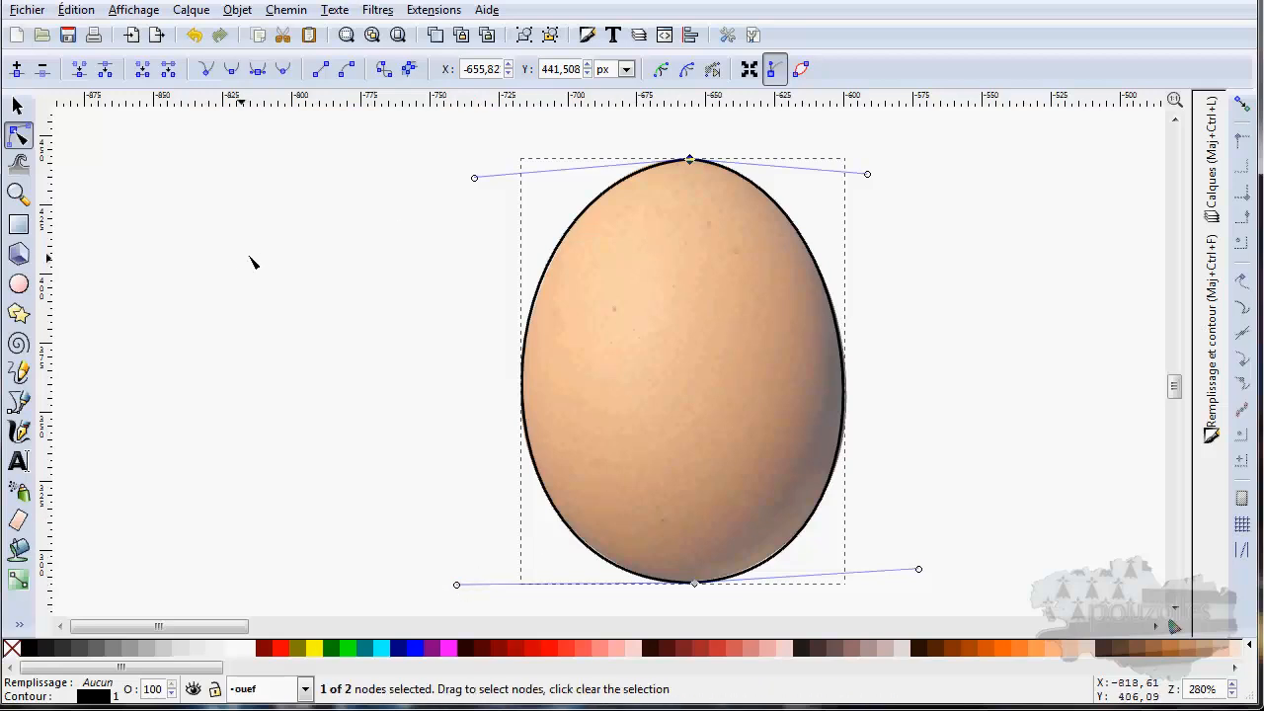
- Move the traced outline off the egg photo to the empty canvas on its left, level with the photo, and deselect it
click(17, 106)
drag(683, 371, 292, 385)
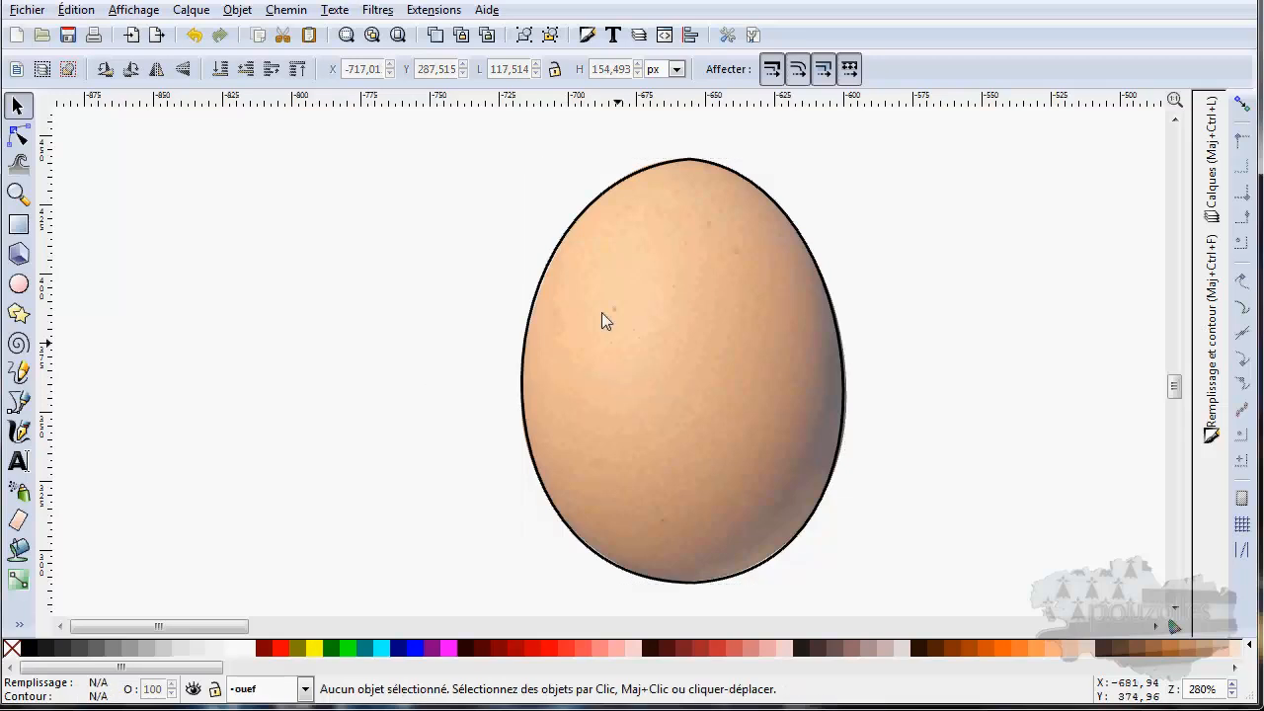
click(532, 305)
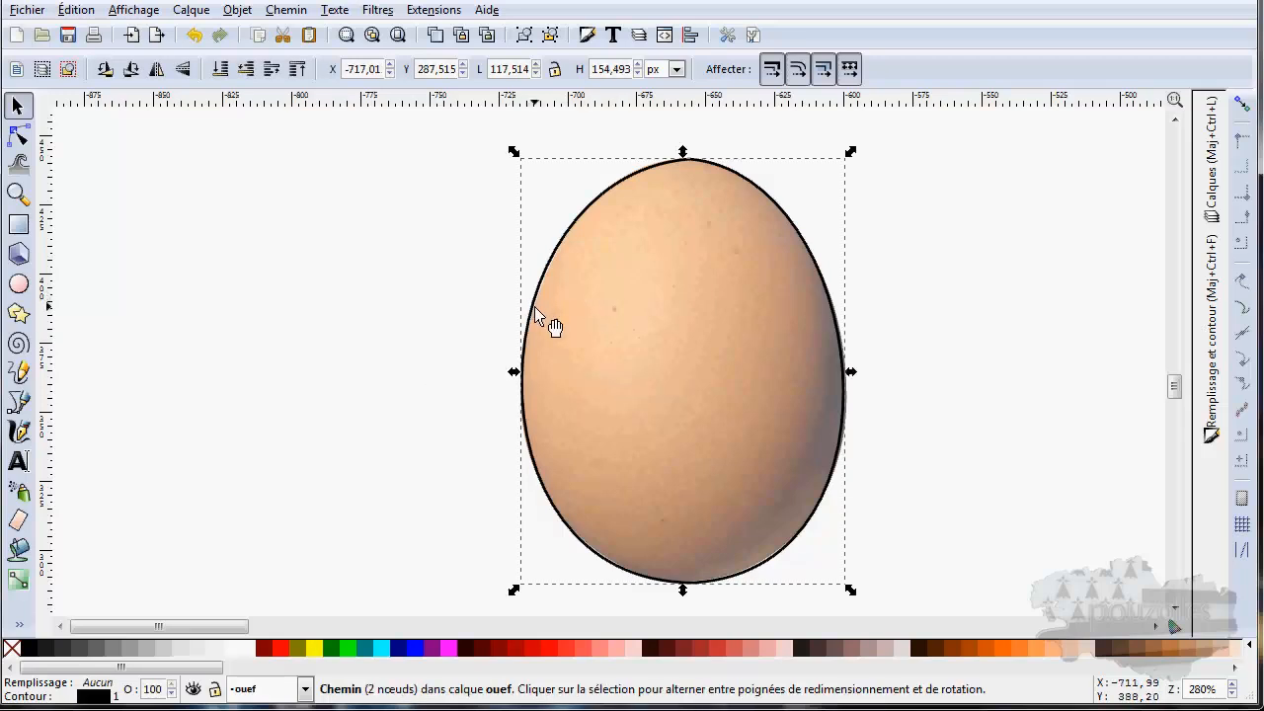
drag(531, 305, 175, 325)
click(898, 321)
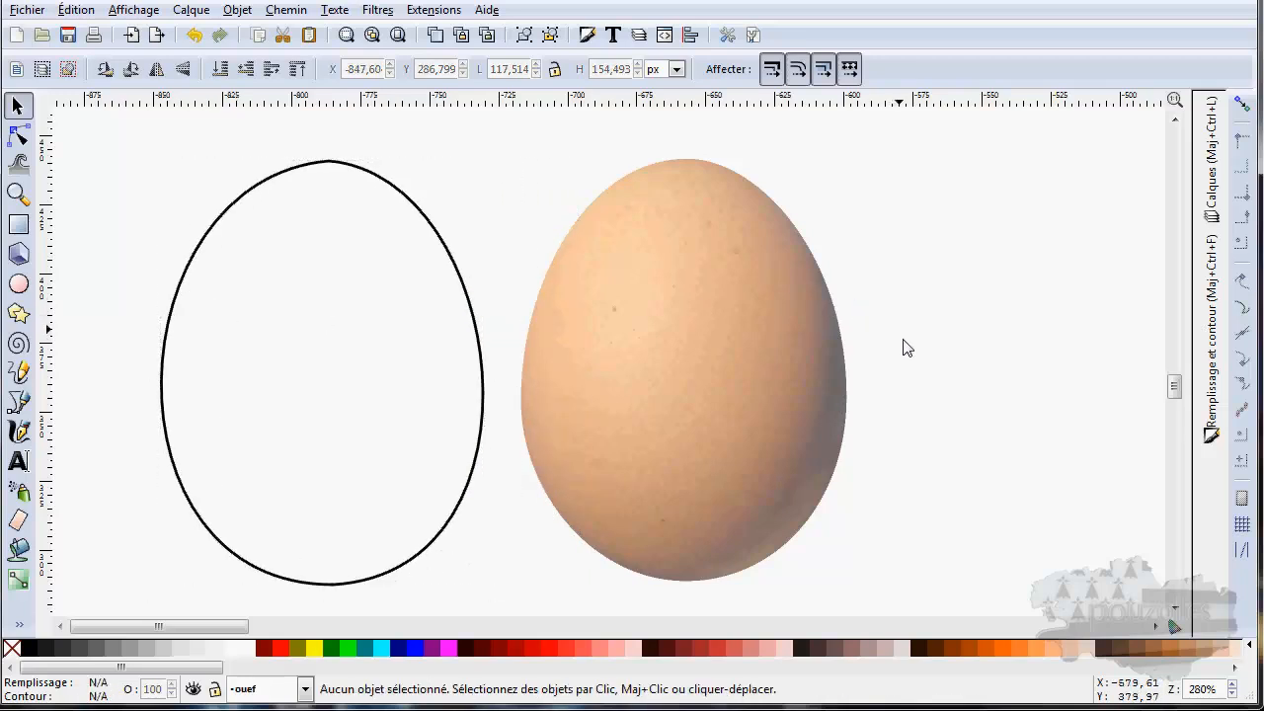
scroll(917, 368, down, 4)
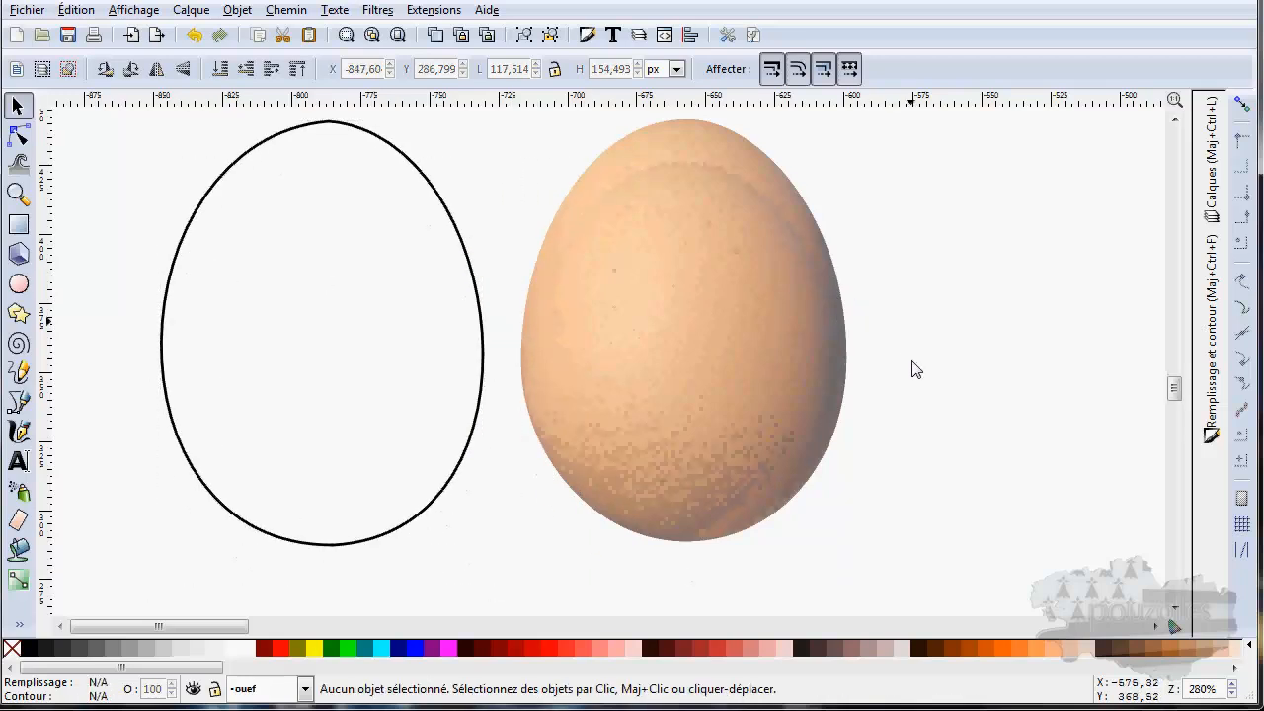
scroll(917, 370, up, 4)
drag(917, 378, 1053, 378)
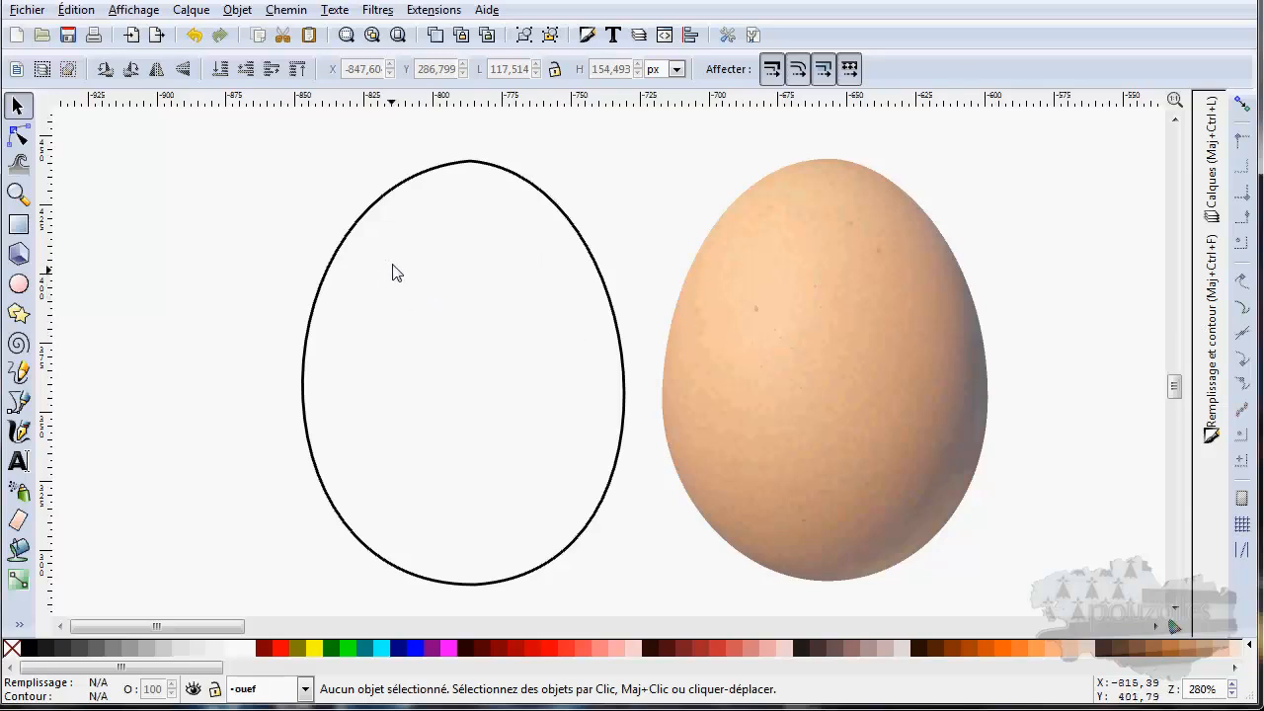
- Select the egg outline for node editing, insert an extra node on its upper-right curve and delete that node again
click(18, 371)
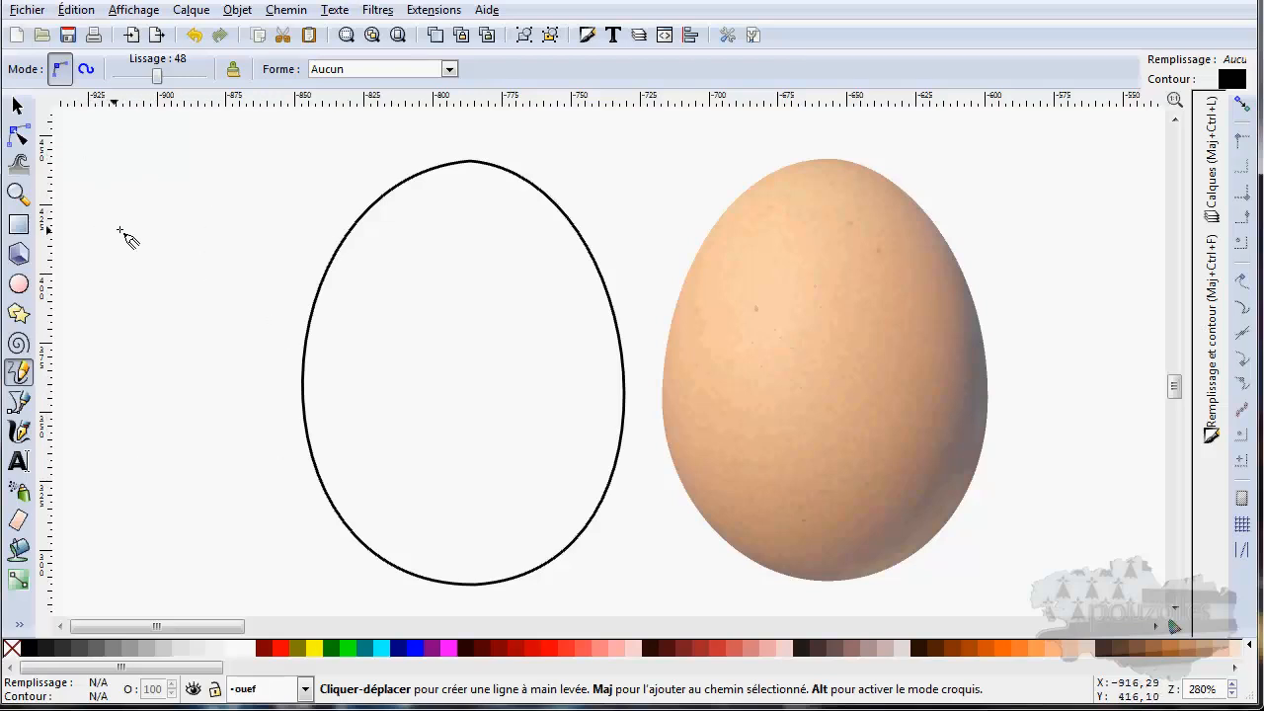
click(17, 136)
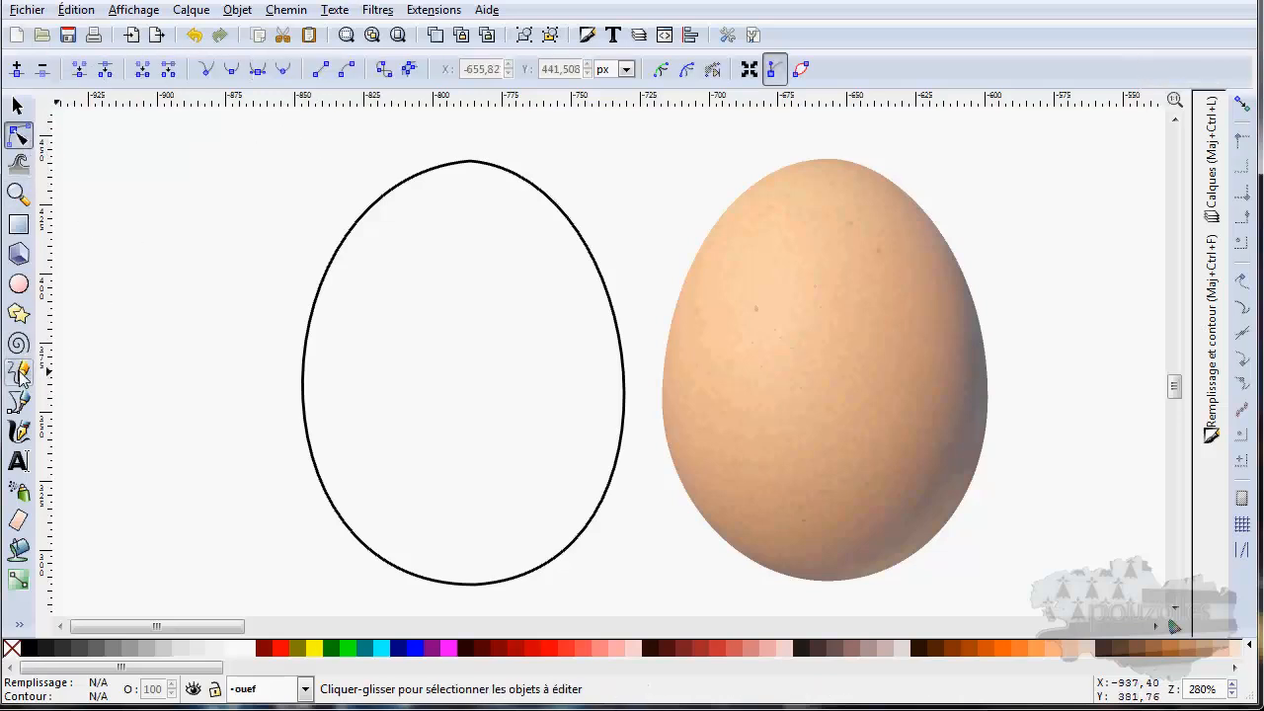
click(377, 210)
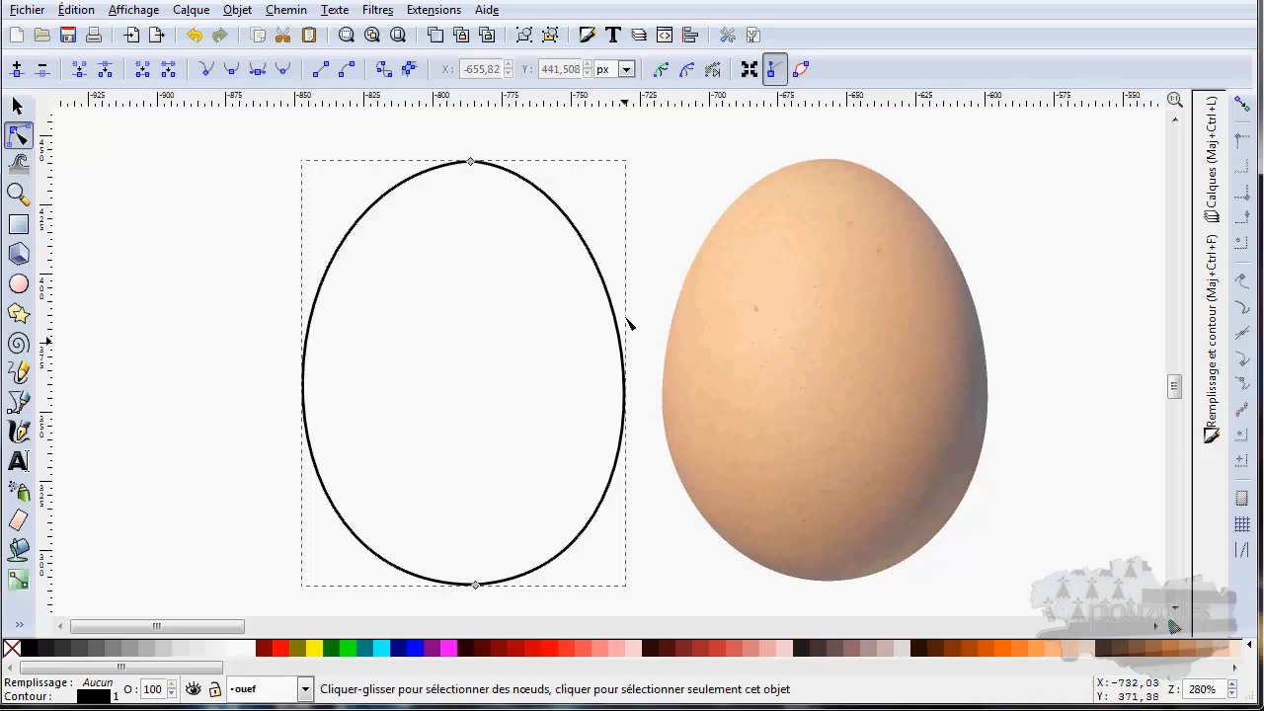
click(575, 226)
double_click(564, 213)
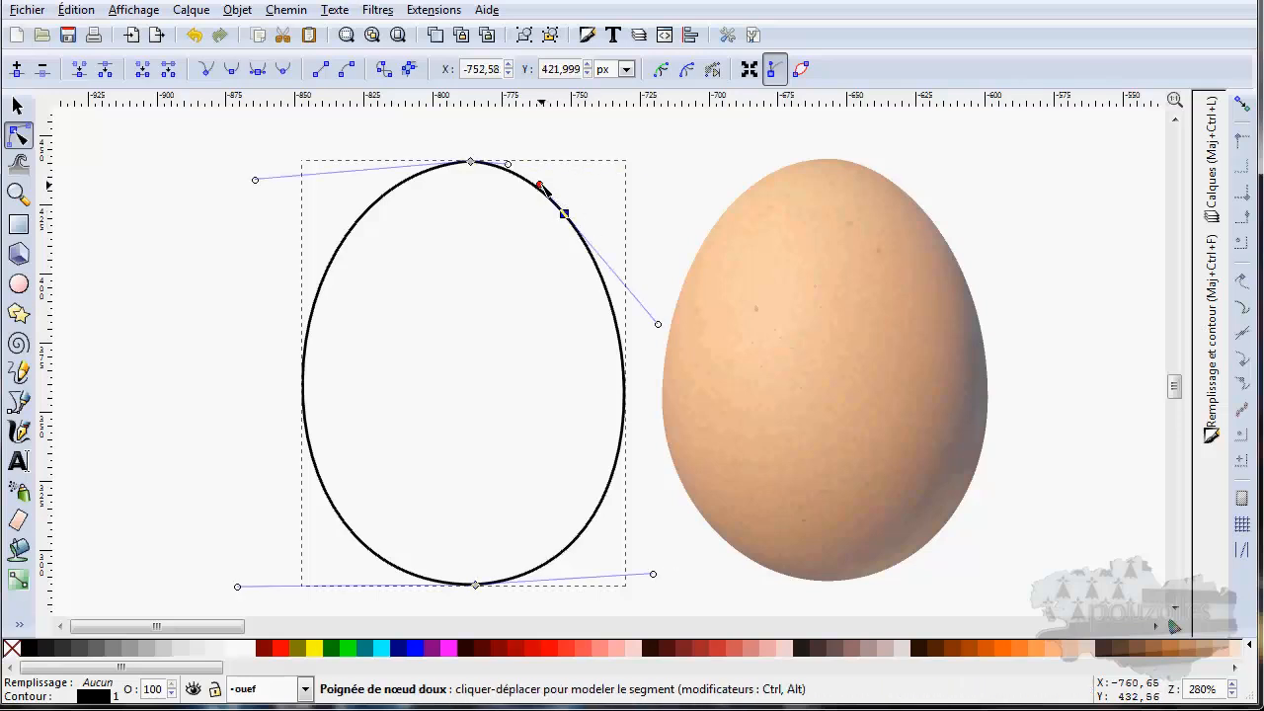
mouse_move(544, 198)
mouse_down()
mouse_move(566, 169)
mouse_move(522, 192)
mouse_move(562, 175)
mouse_move(539, 184)
mouse_up()
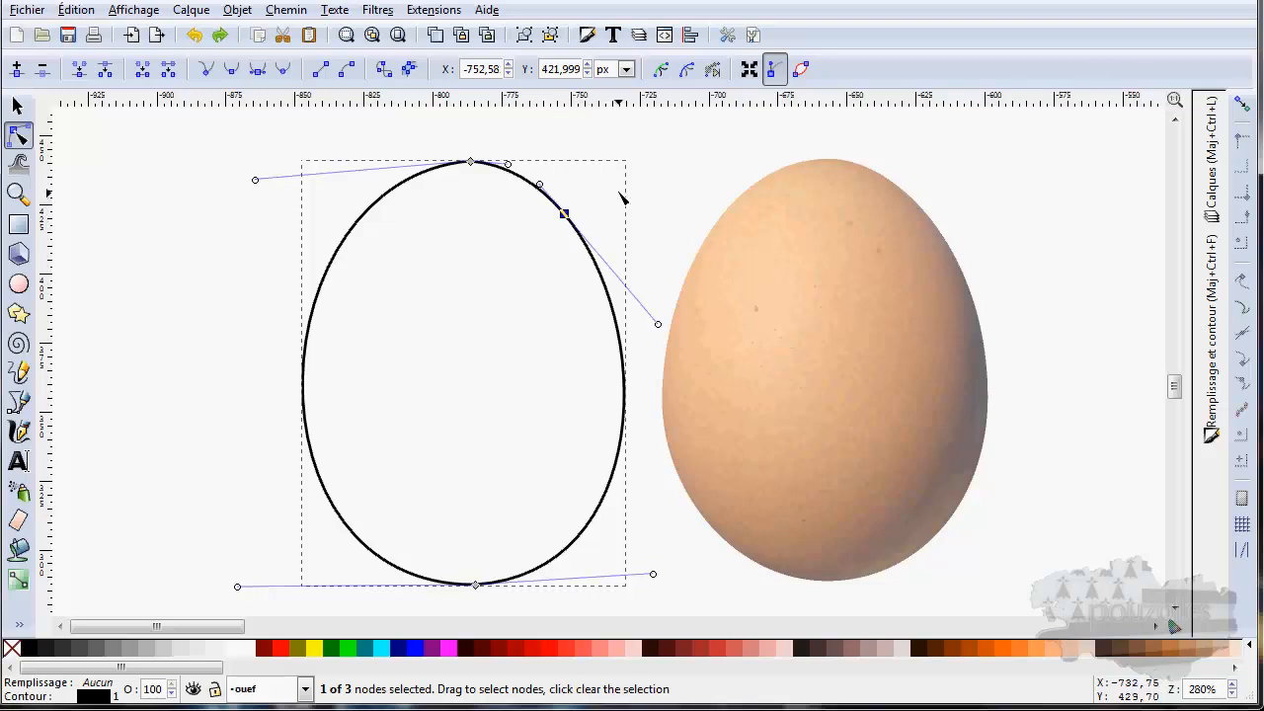
key(Delete)
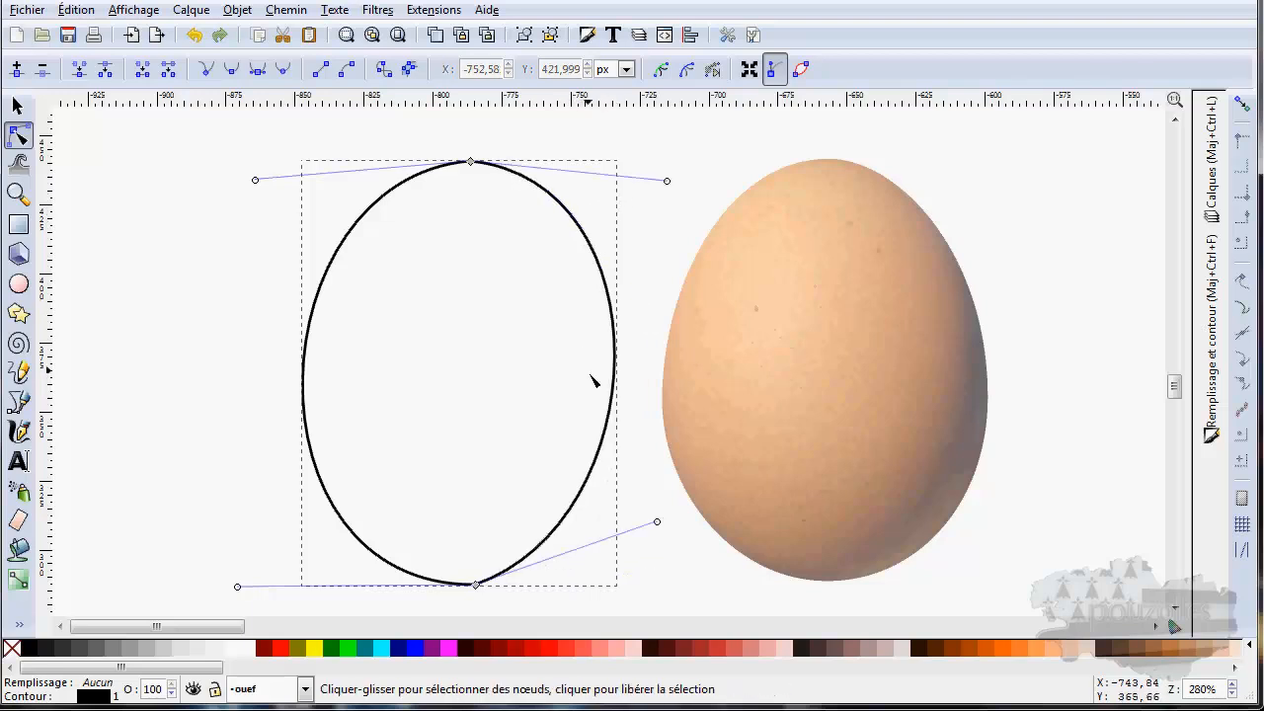
- Flatten the bottom node's right handle and both handles of the top node to reshape the egg outline
drag(658, 521, 661, 577)
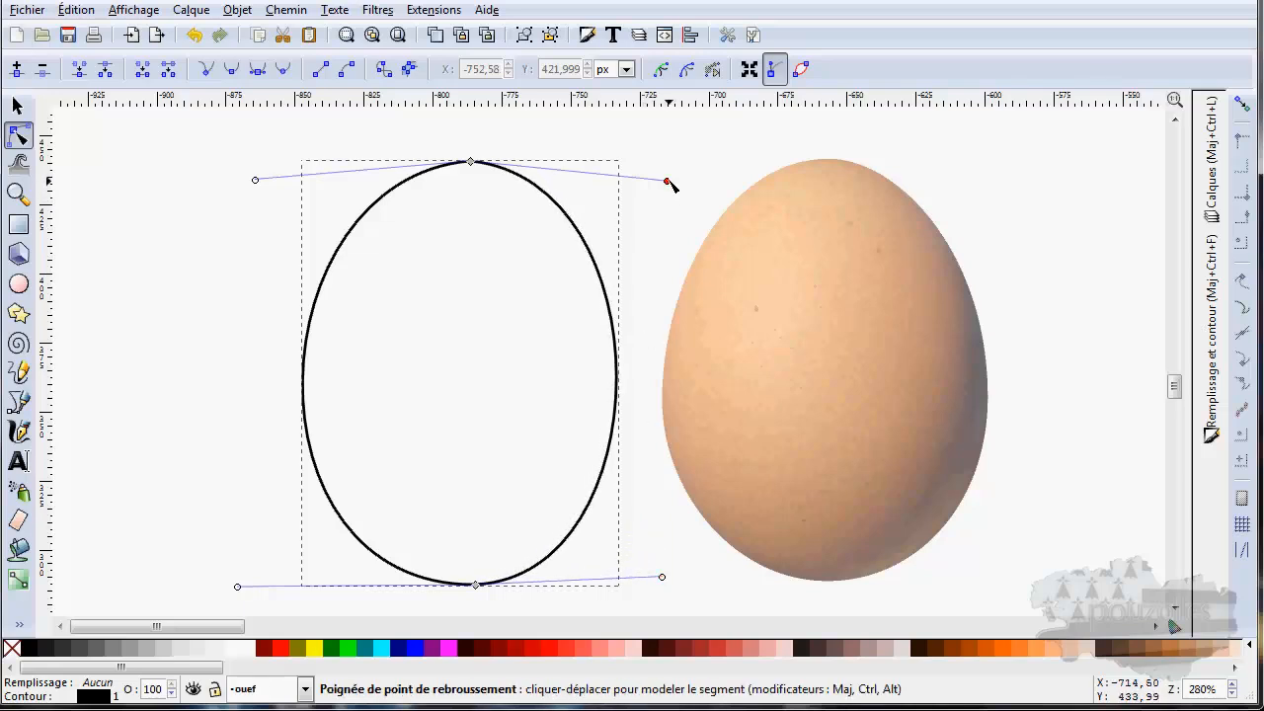
drag(667, 182, 665, 170)
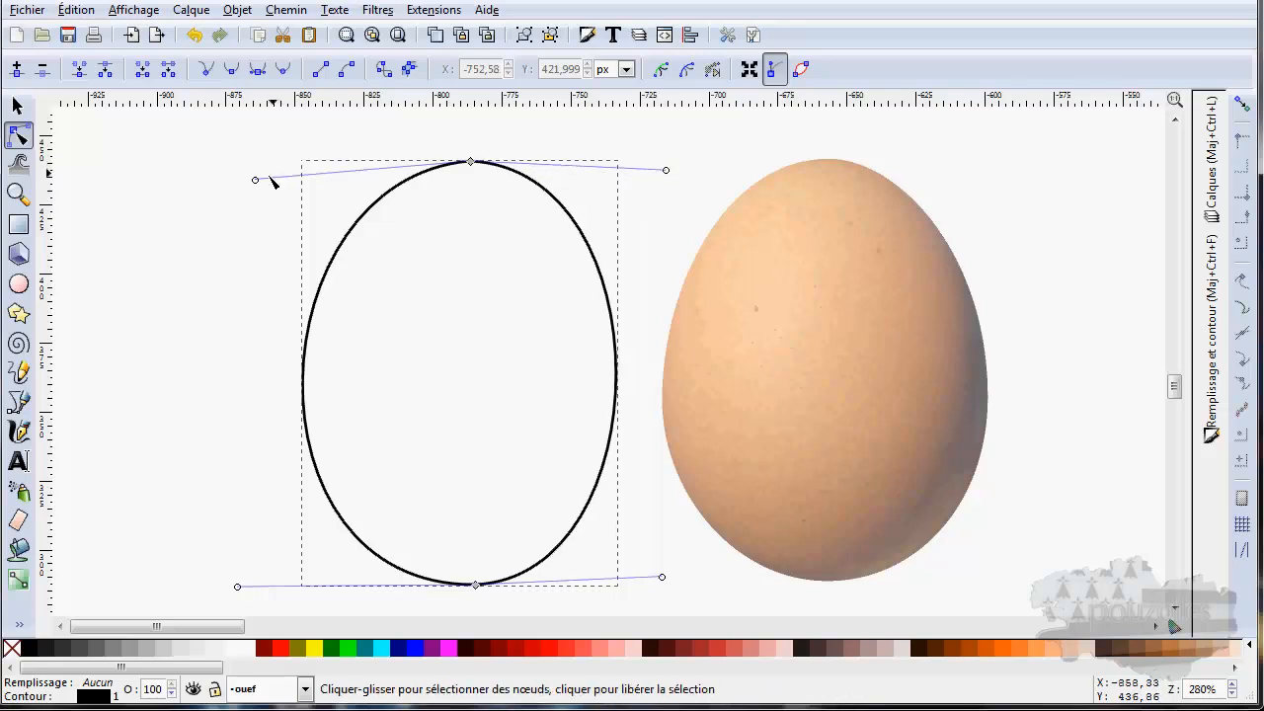
drag(257, 180, 272, 172)
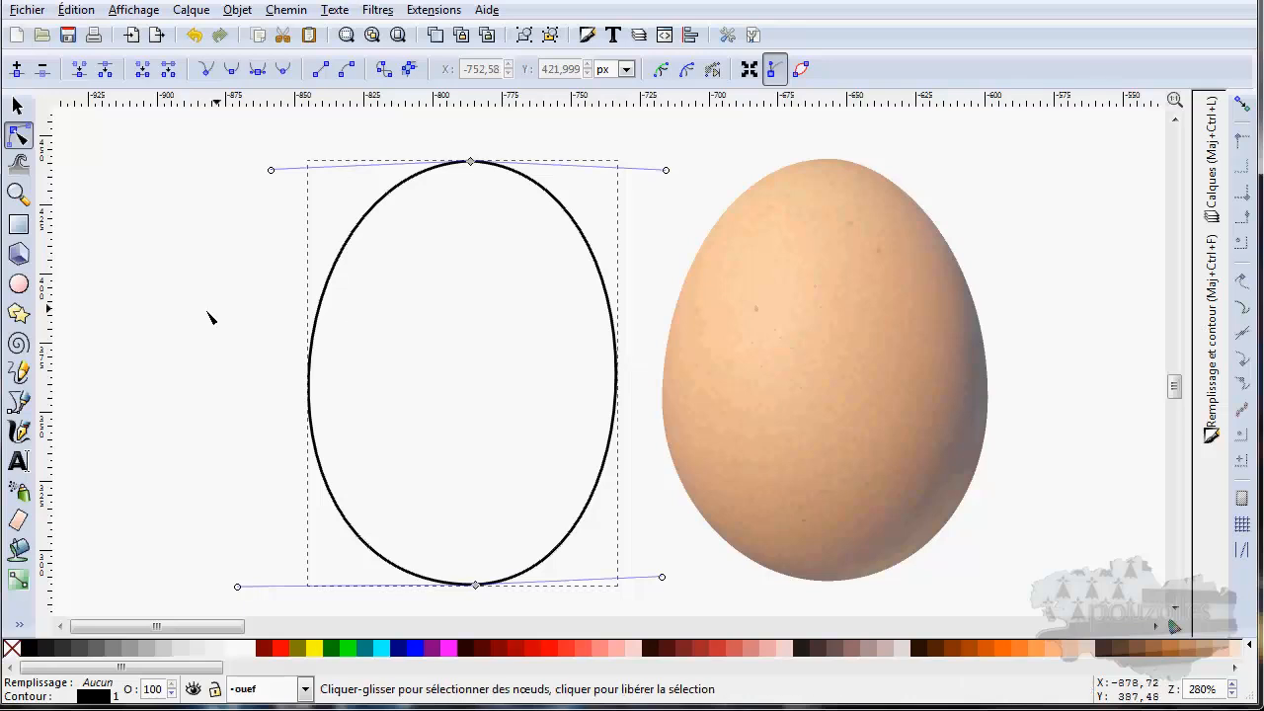
- Draw an open S-shaped Bézier path with three nodes from the empty canvas to just above the egg outline
scroll(206, 316, left, 10)
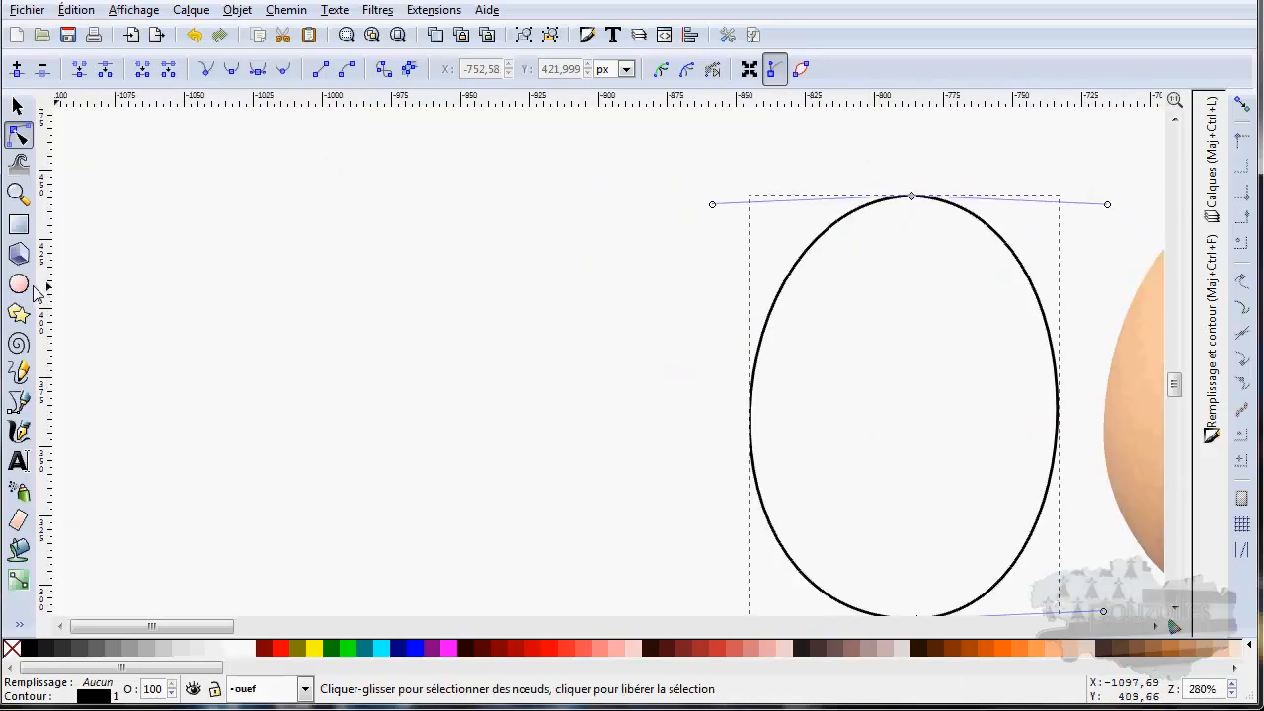
click(20, 401)
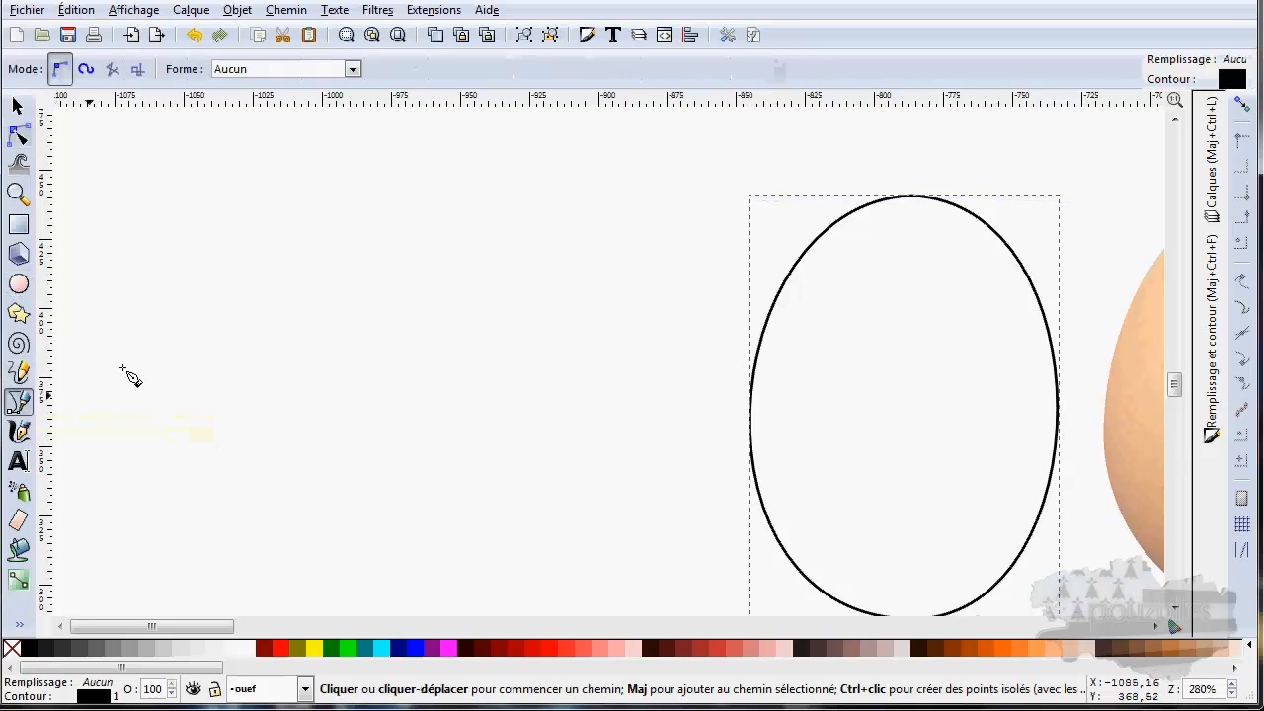
click(116, 301)
drag(497, 292, 632, 454)
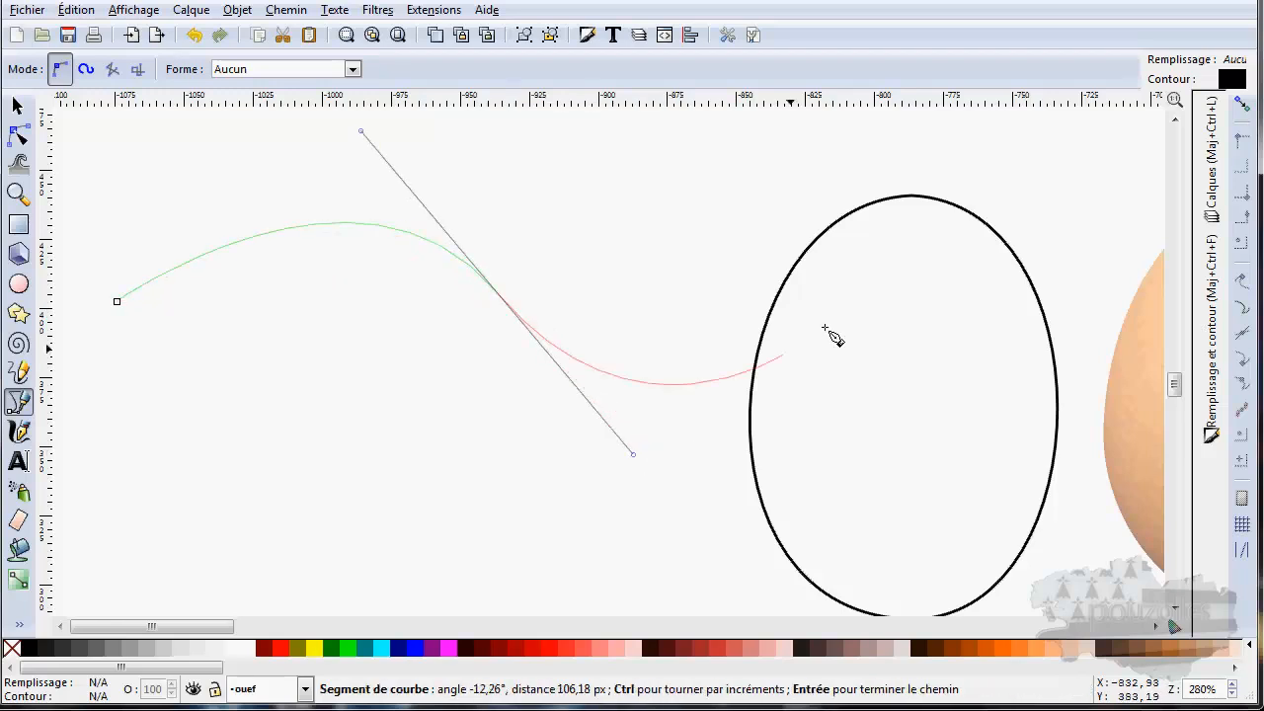
click(930, 161)
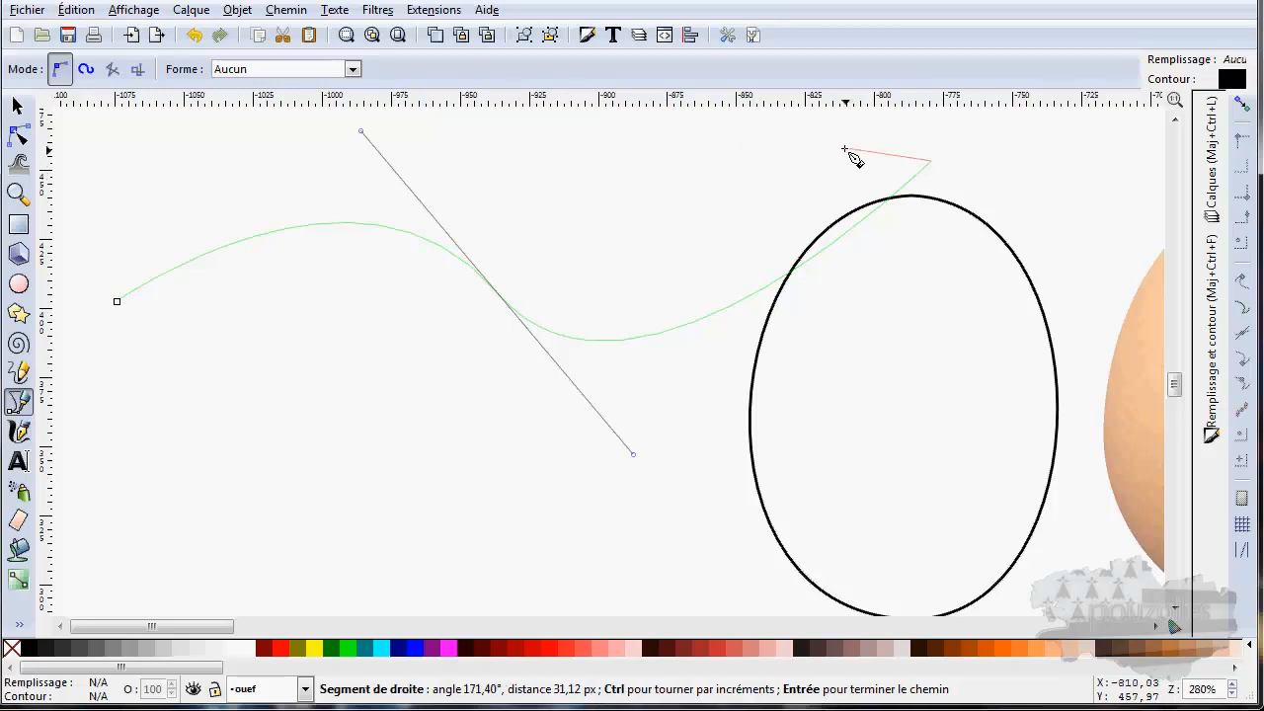
key(Return)
- Insert two extra nodes on the first arc of the S-shaped path, select both and delete them together
key(n)
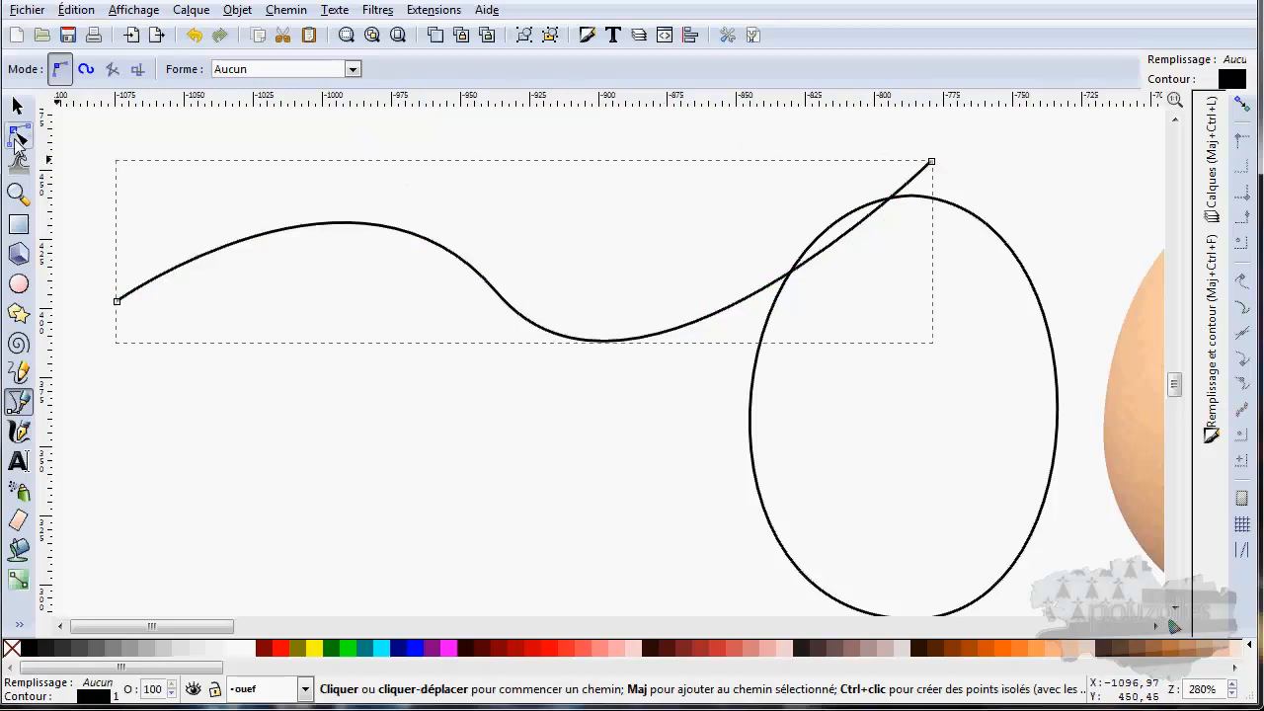
click(219, 252)
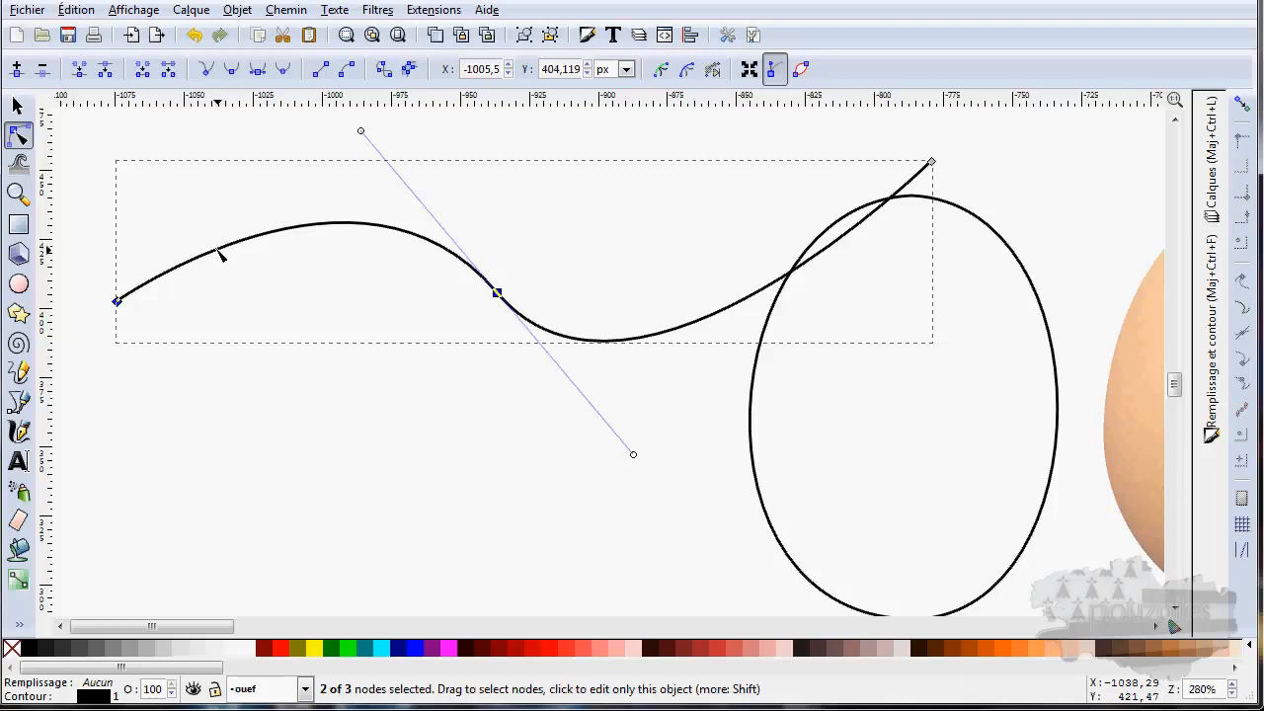
double_click(218, 250)
double_click(396, 230)
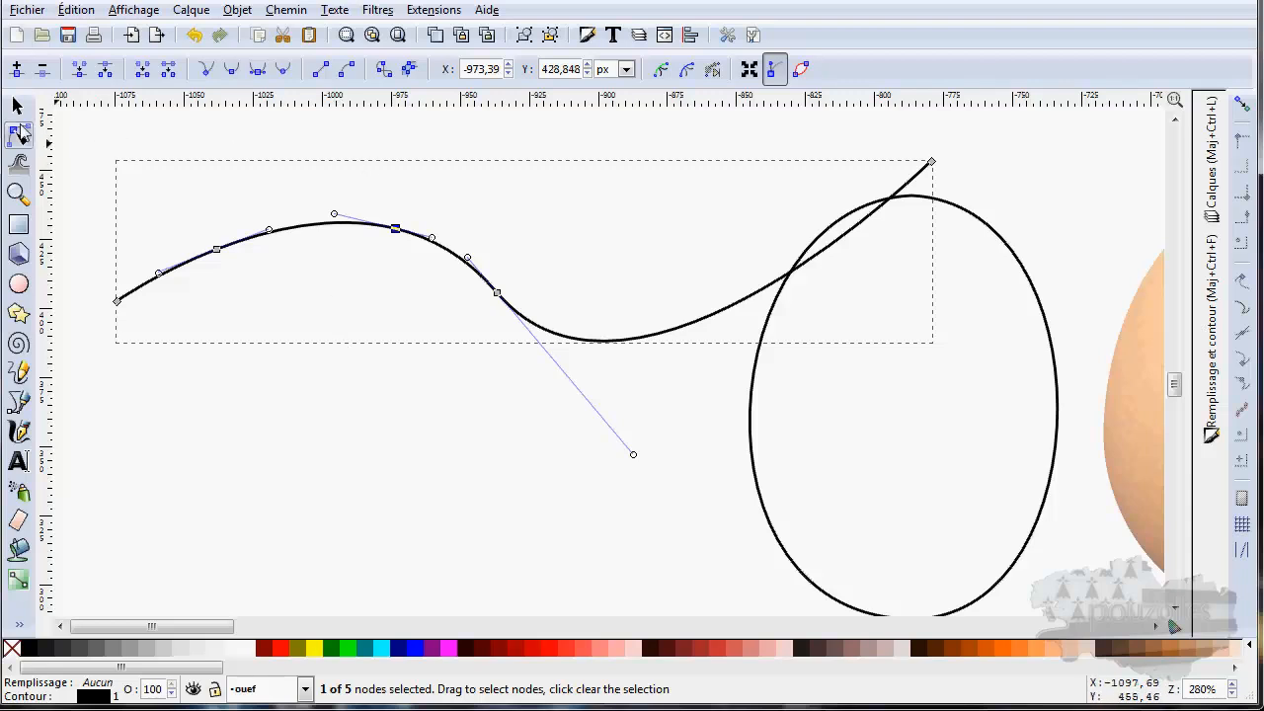
drag(435, 183, 189, 305)
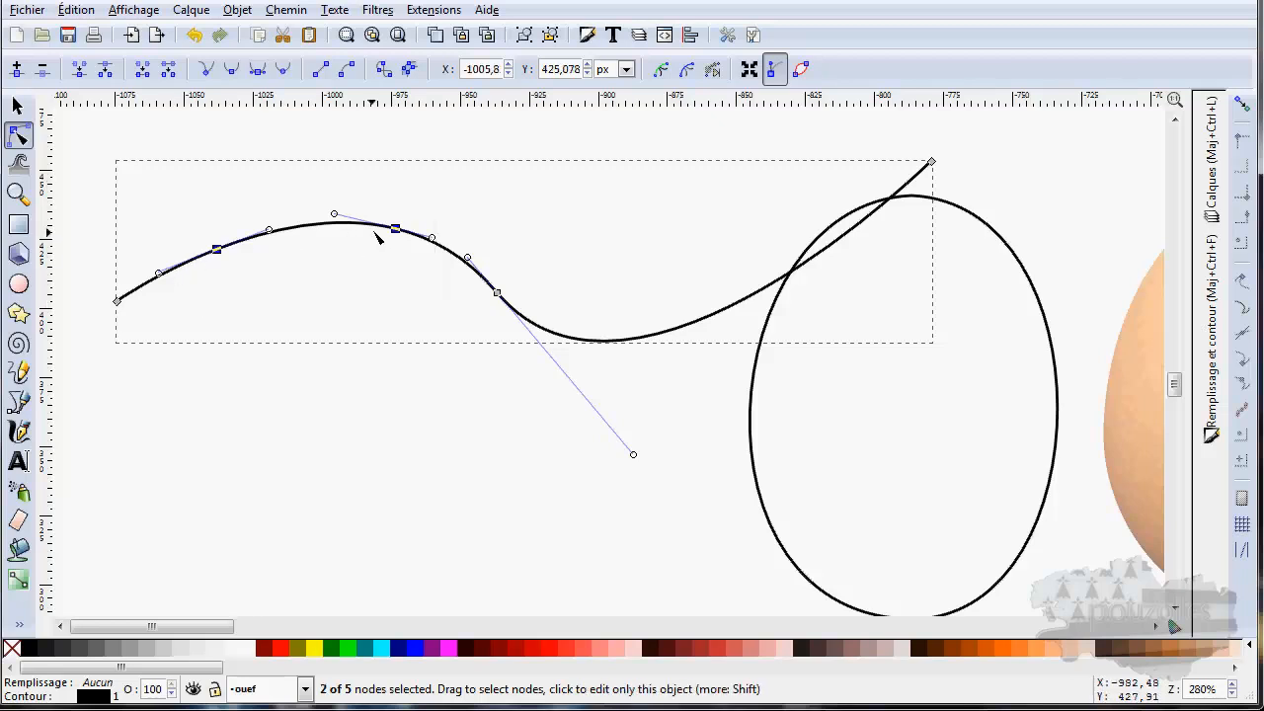
key(Delete)
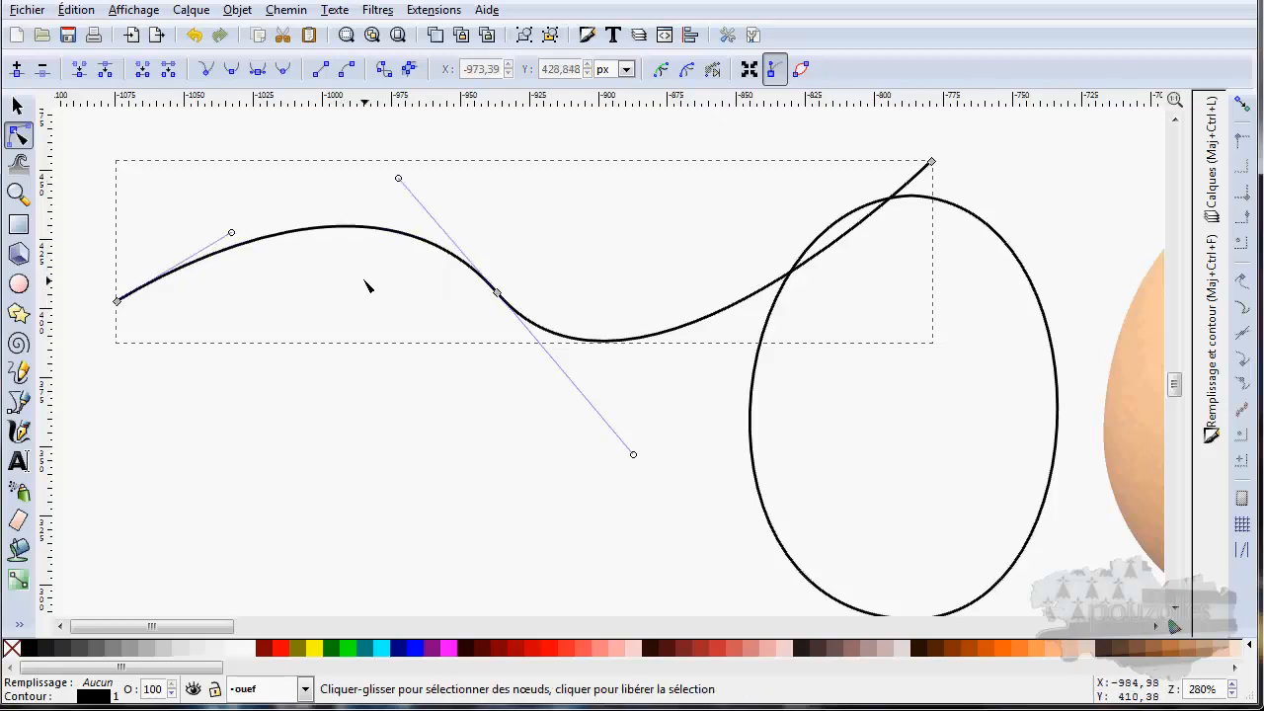